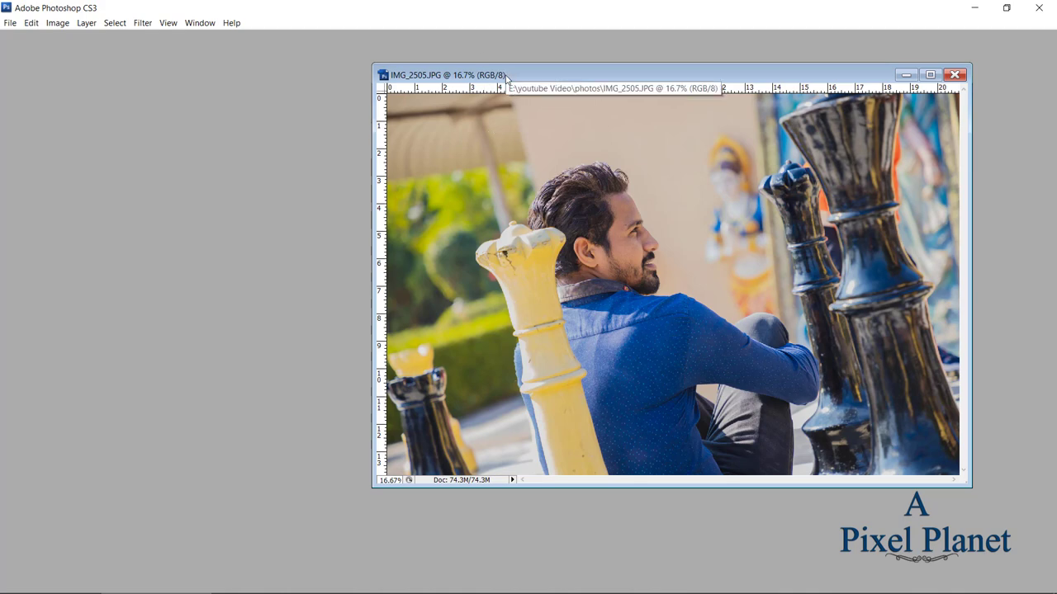
# Arrange the original chess-piece portrait and City Art result windows side by side to compare them.
pyautogui.moveTo(495, 75); pyautogui.dragTo(497, 76)
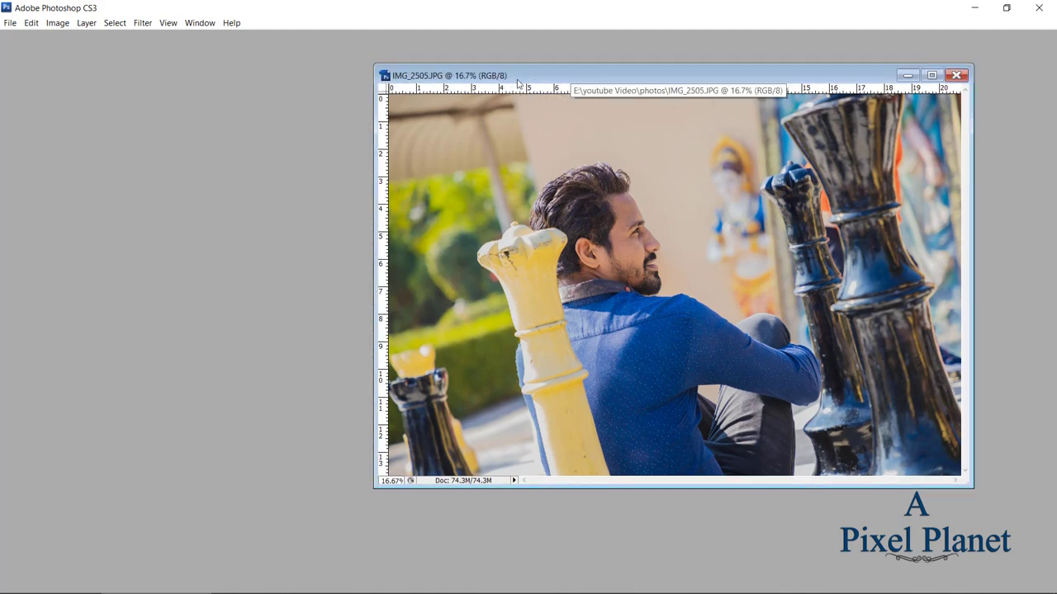
pyautogui.moveTo(567, 76); pyautogui.dragTo(294, 80)
pyautogui.click(738, 145)
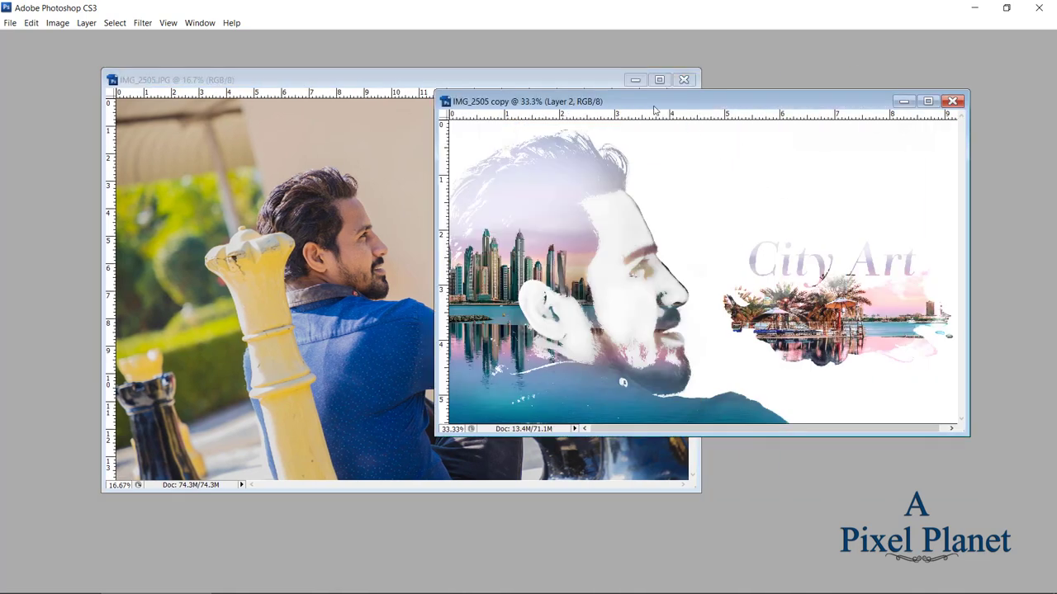
pyautogui.moveTo(657, 109); pyautogui.dragTo(661, 131)
pyautogui.moveTo(443, 85); pyautogui.dragTo(400, 84)
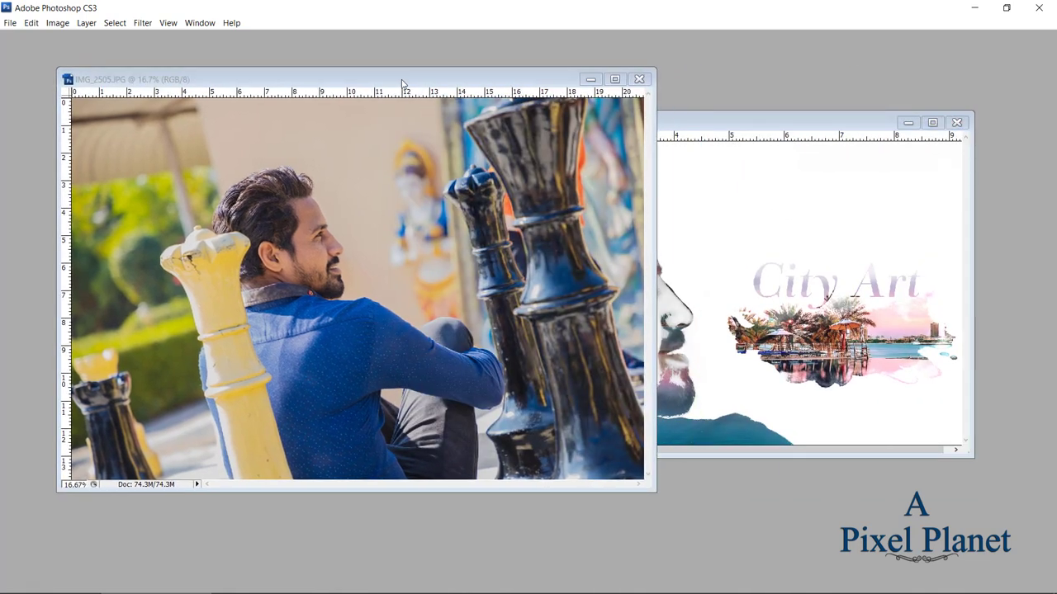
pyautogui.click(844, 163)
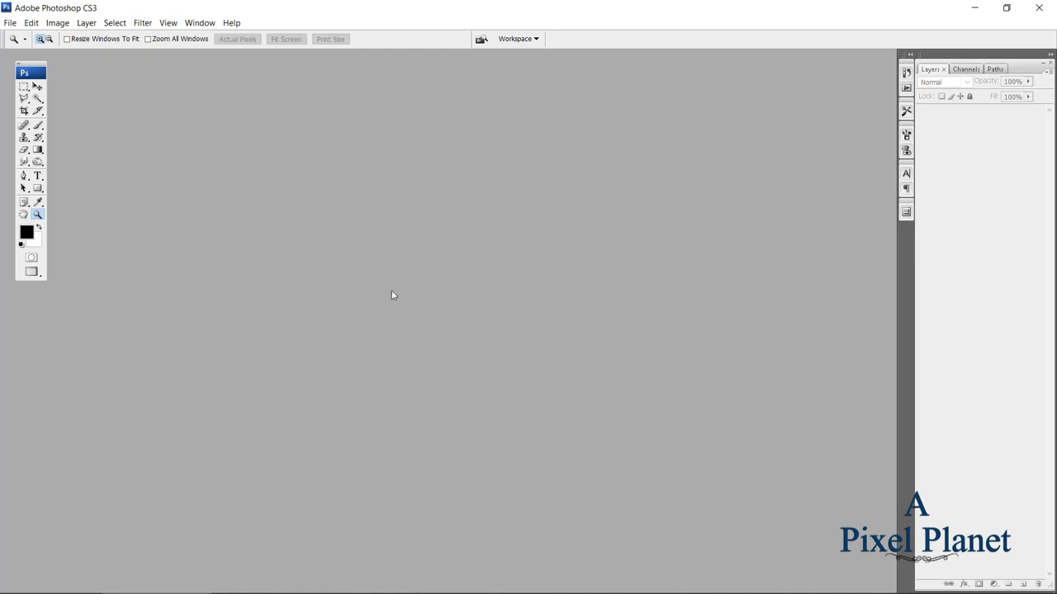
# Open IMG_2505.JPG, the chess-piece portrait, from the photos folder.
pyautogui.hotkey('ctrl', 'o')
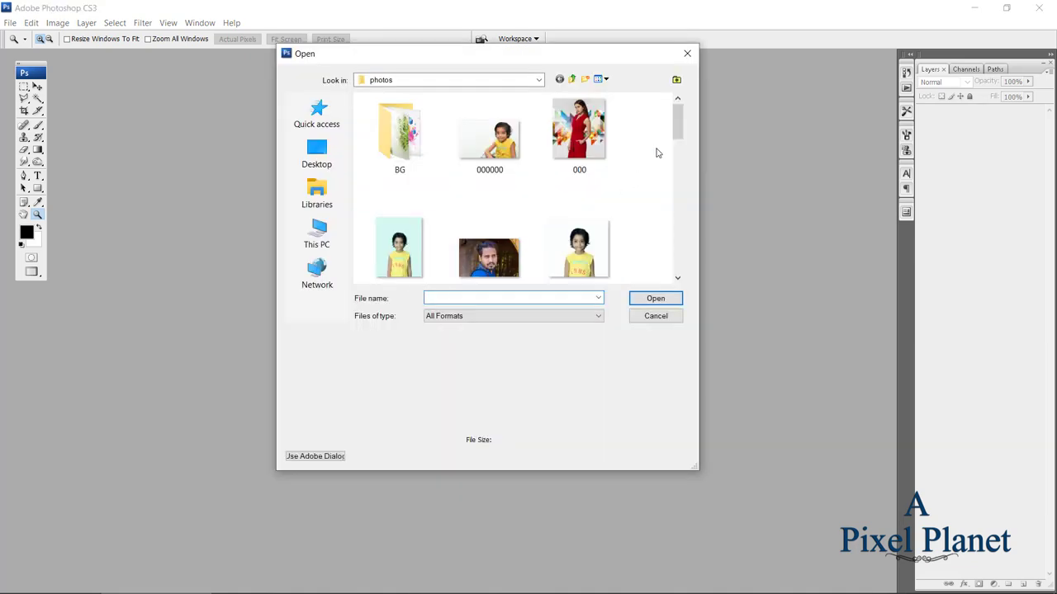
pyautogui.moveTo(678, 132); pyautogui.dragTo(679, 217)
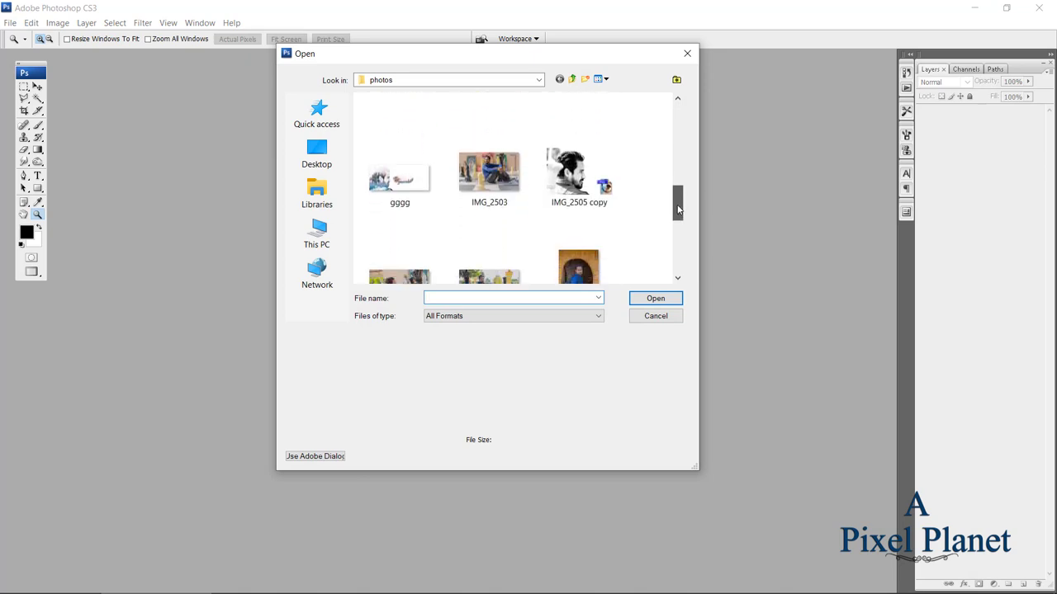
pyautogui.click(399, 246)
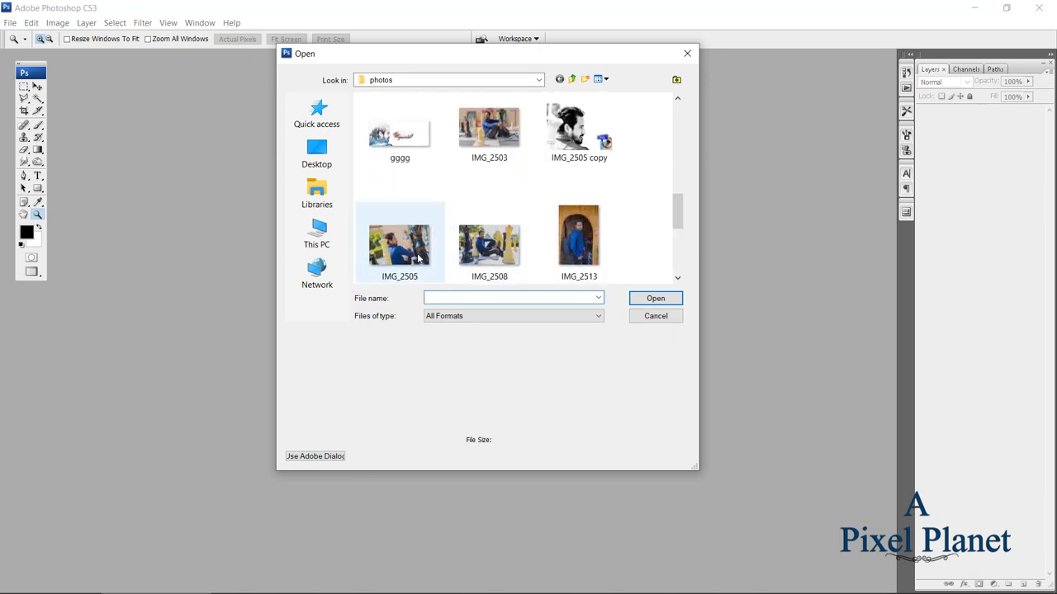
pyautogui.click(643, 300)
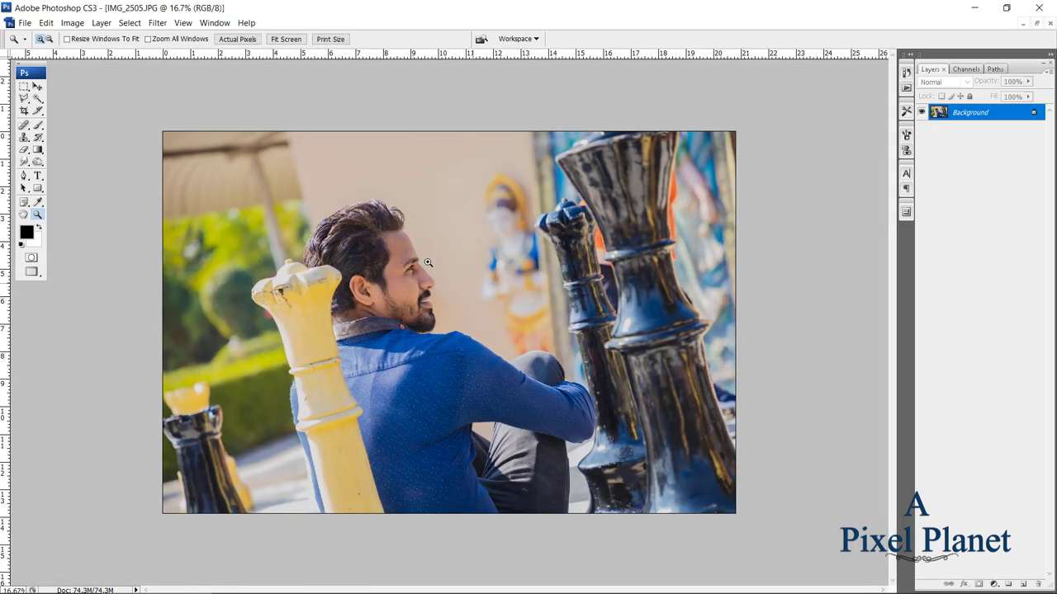
# Draw a crop box around the man's head and shoulders with the Crop tool.
pyautogui.press('m')
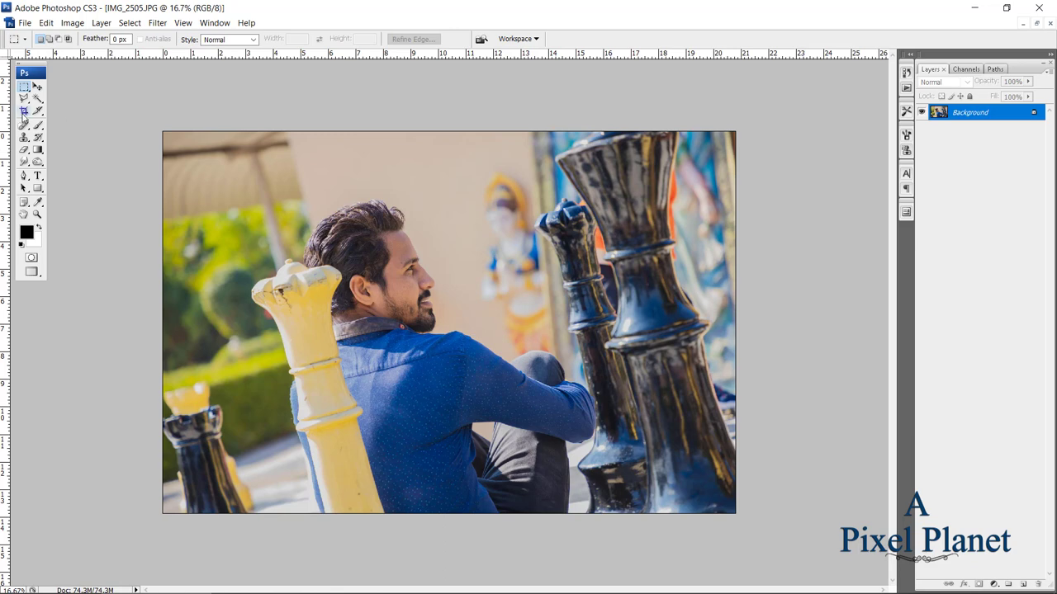
pyautogui.click(24, 111)
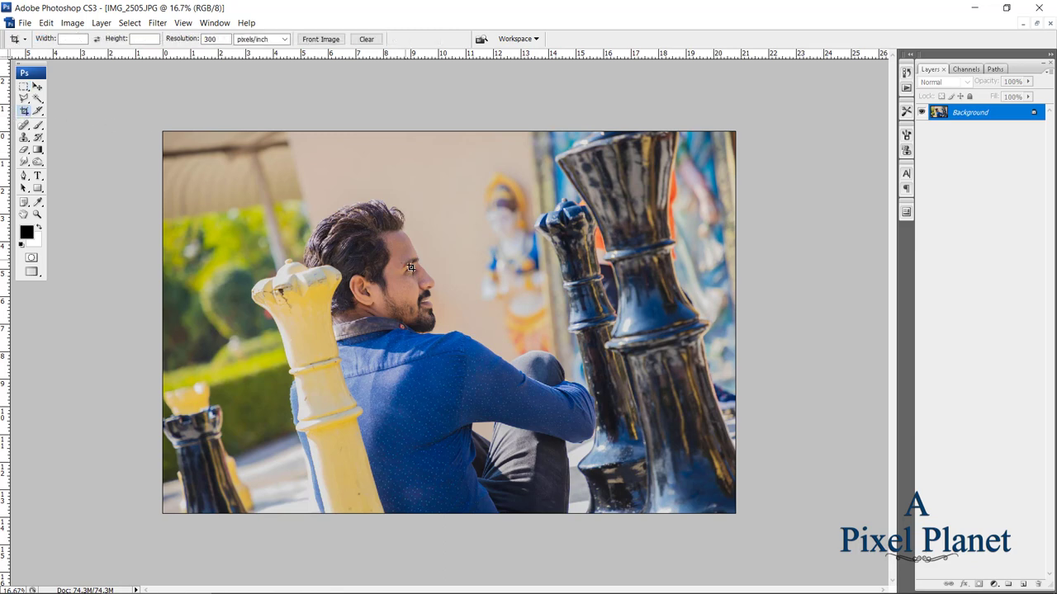
pyautogui.moveTo(533, 361); pyautogui.dragTo(542, 366)
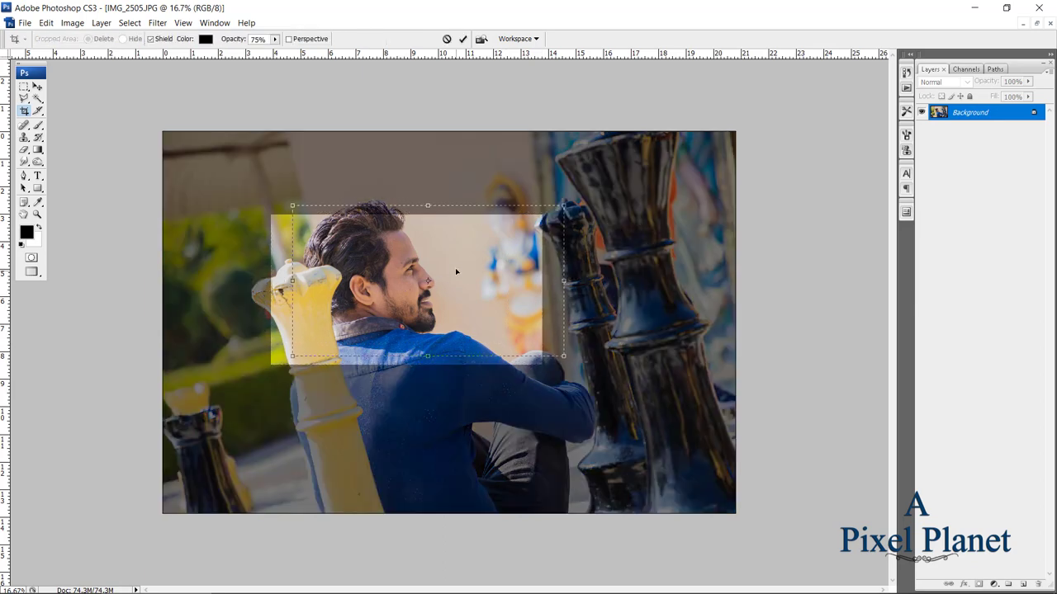
pyautogui.moveTo(454, 267); pyautogui.dragTo(475, 258)
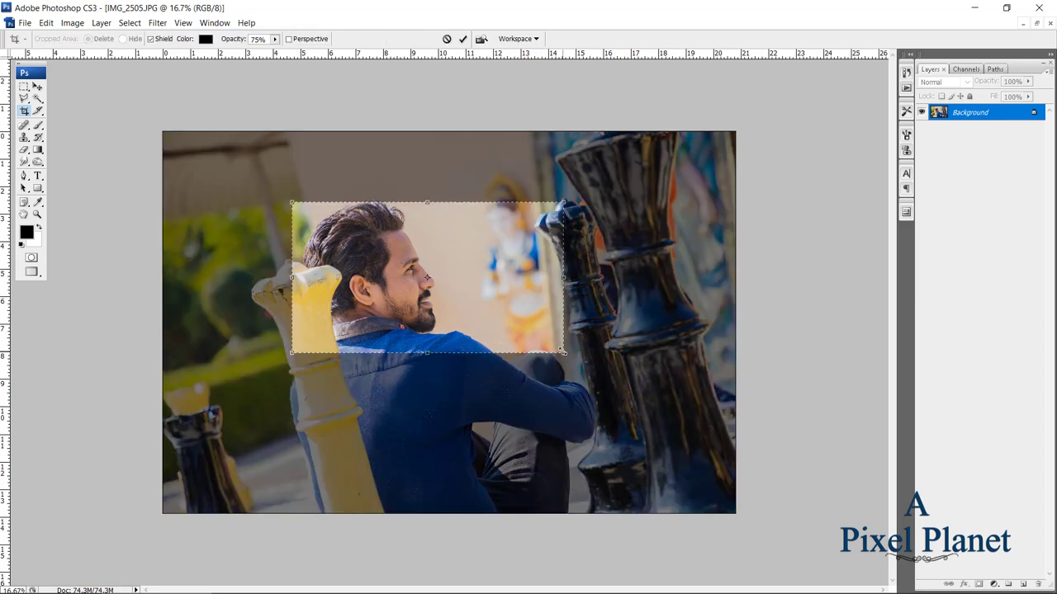
pyautogui.moveTo(561, 352); pyautogui.dragTo(557, 355)
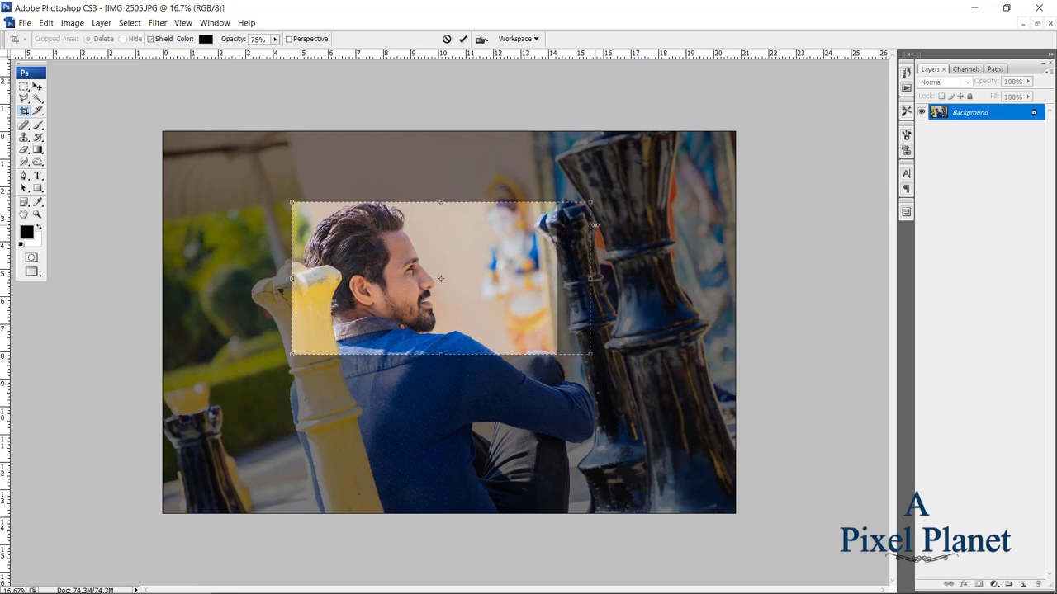
pyautogui.moveTo(555, 223); pyautogui.dragTo(588, 224)
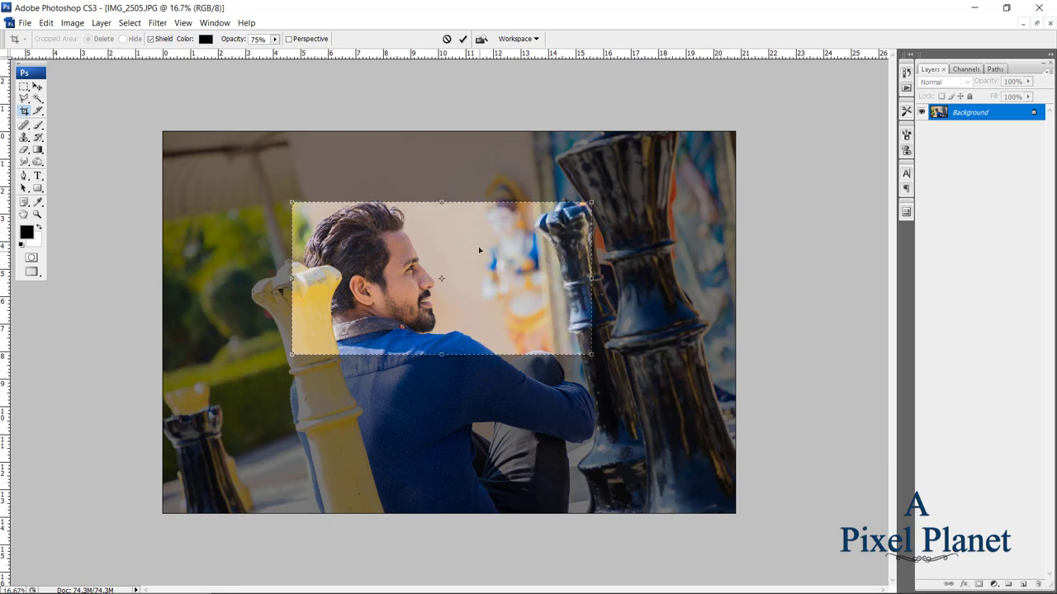
# Refine the crop edges around the head and statue, and apply the crop.
pyautogui.moveTo(481, 248); pyautogui.dragTo(506, 241)
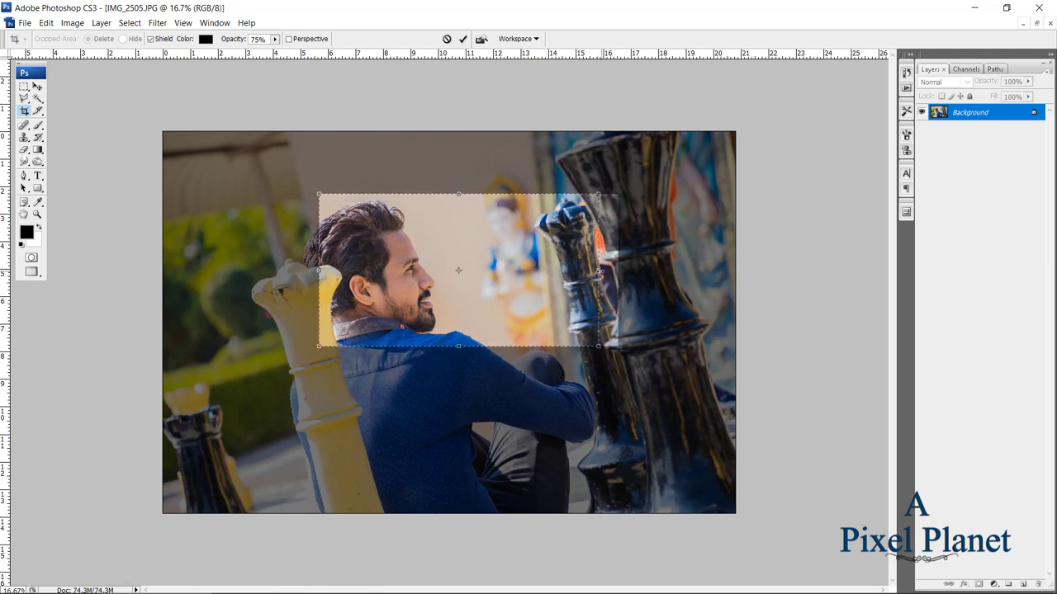
pyautogui.moveTo(619, 270); pyautogui.dragTo(586, 268)
pyautogui.moveTo(516, 258); pyautogui.dragTo(511, 259)
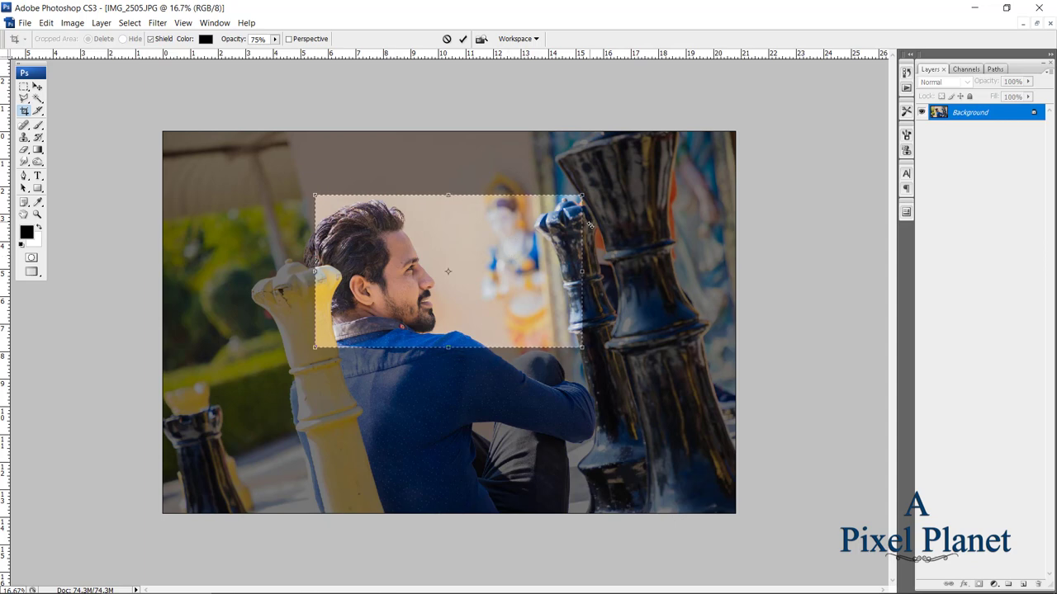
pyautogui.moveTo(583, 231); pyautogui.dragTo(574, 231)
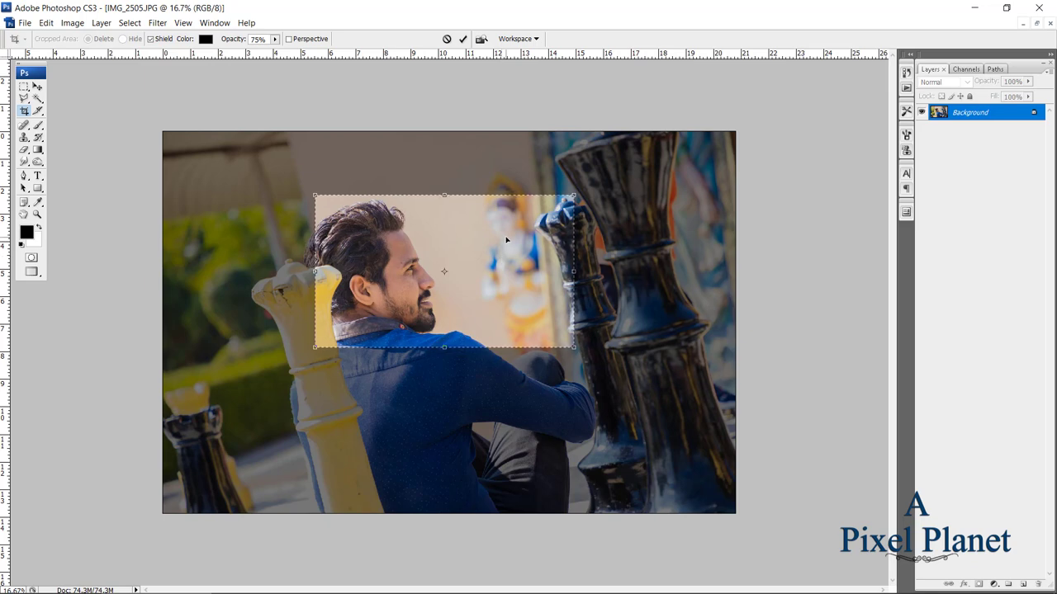
pyautogui.press('Return')
pyautogui.hotkey('ctrl', '+')
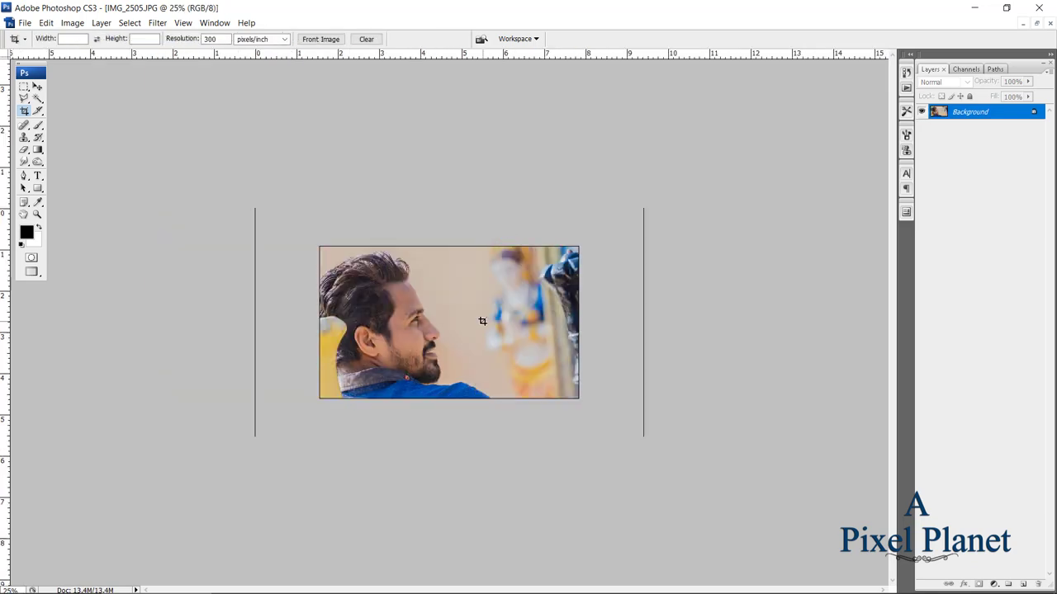
# Desaturate the cropped portrait to black and white with Shift+Ctrl+U.
pyautogui.hotkey('ctrl', '+')
pyautogui.hotkey('ctrl', '+')
pyautogui.hotkey('ctrl', '+')
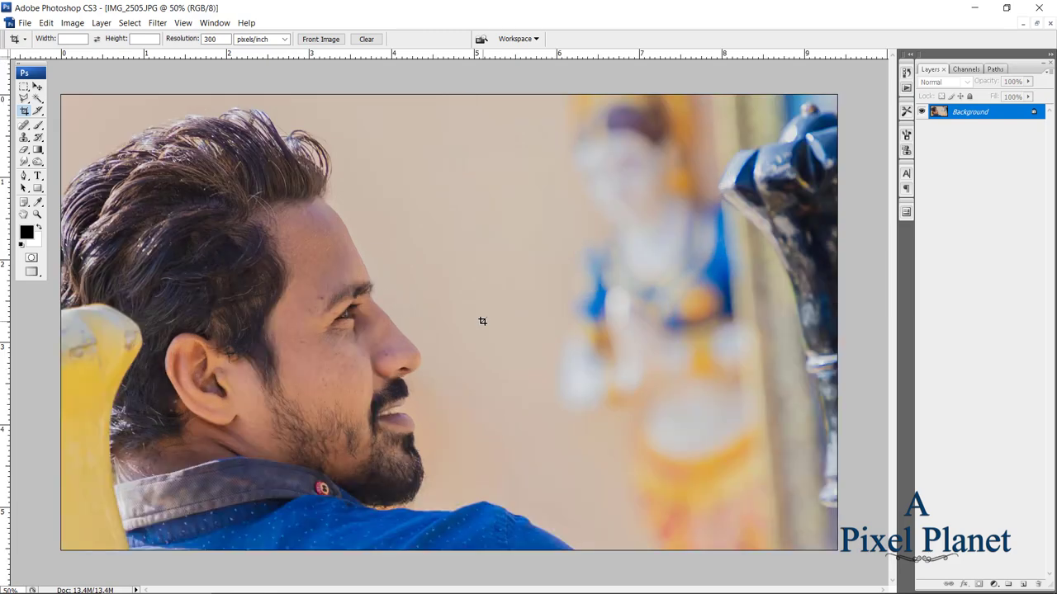
pyautogui.press('v')
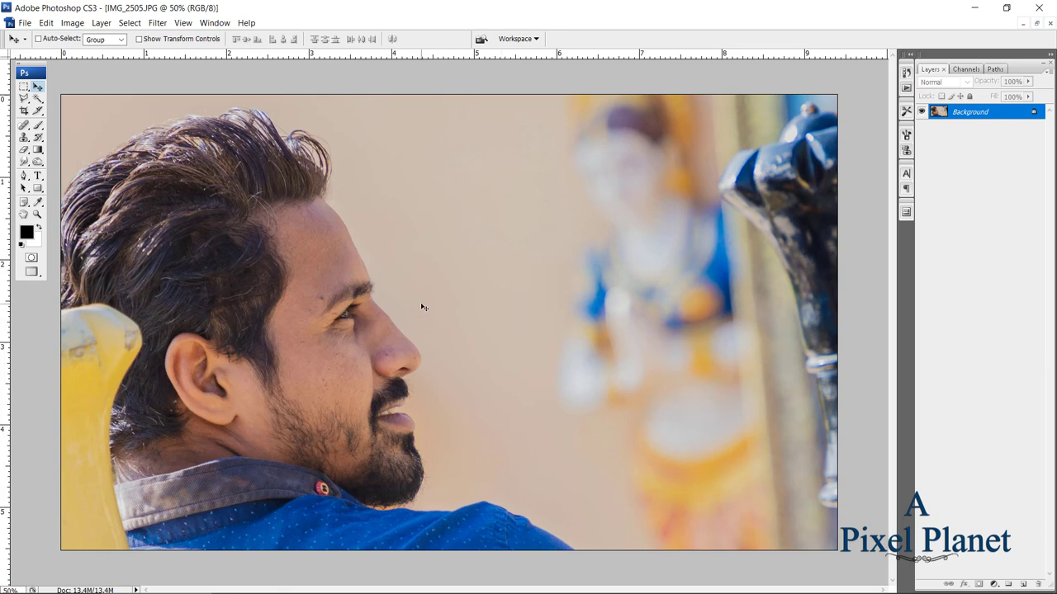
pyautogui.hotkey('ctrl', 'shift', 'u')
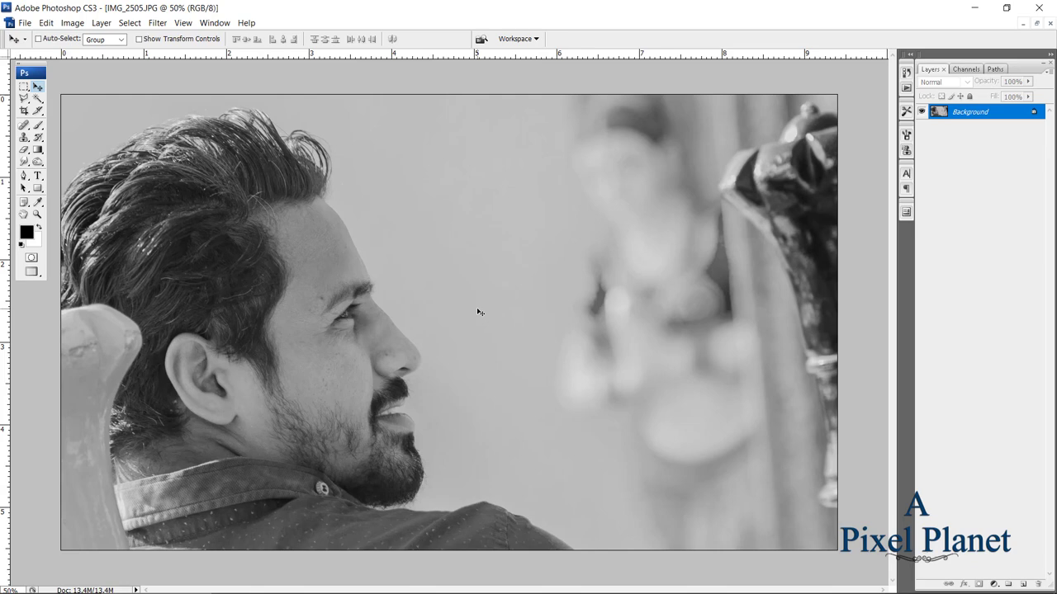
# Apply Levels with input values 32, 1.52 and 180 for a washed-out, high-contrast background.
pyautogui.hotkey('ctrl', 'l')
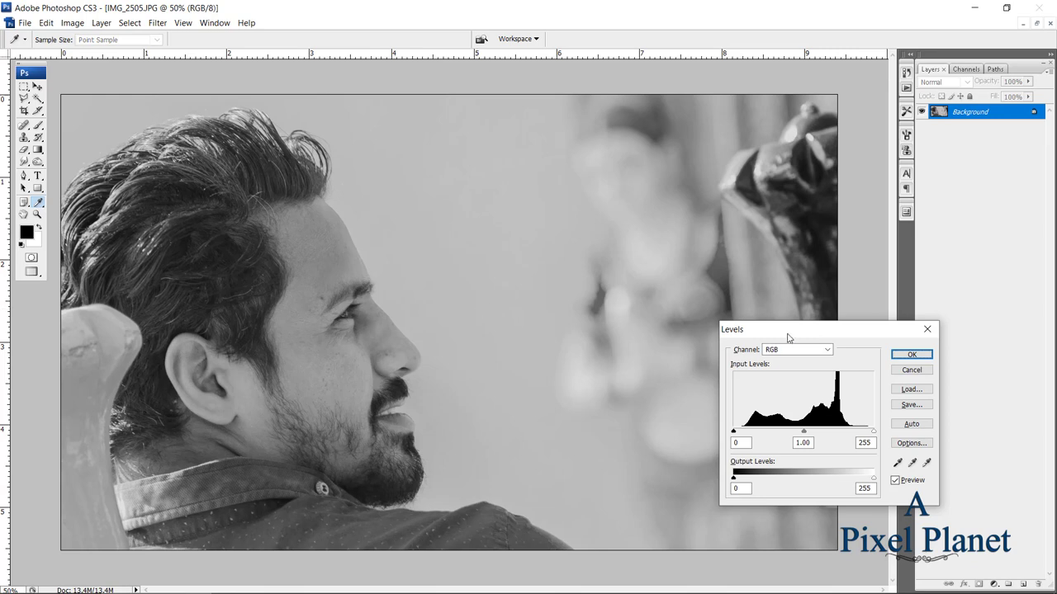
pyautogui.moveTo(787, 338)
pyautogui.mouseDown()
pyautogui.moveTo(695, 249)
pyautogui.moveTo(676, 211)
pyautogui.mouseUp()
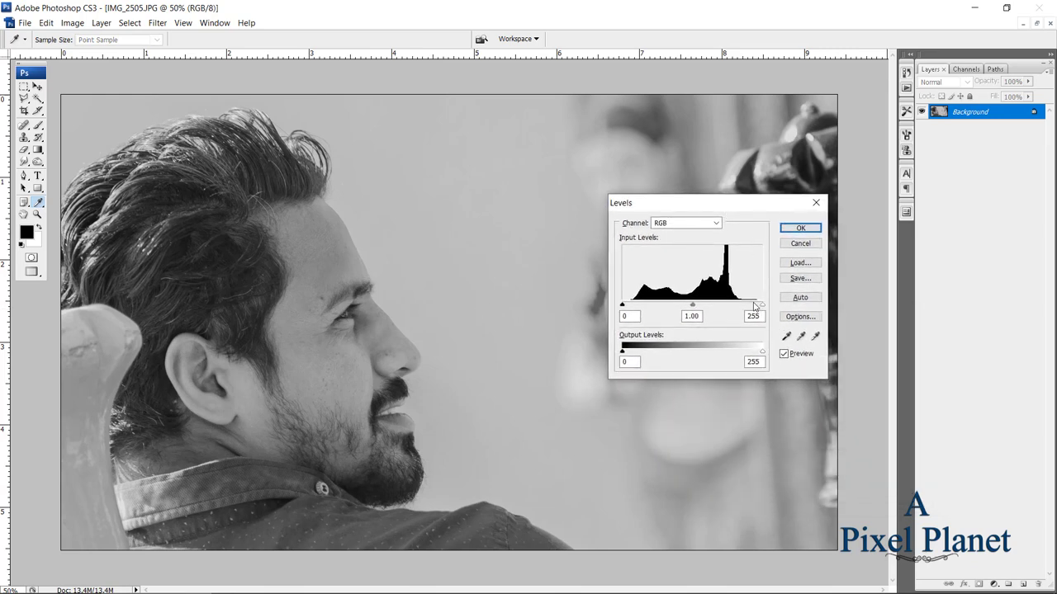
pyautogui.moveTo(761, 305)
pyautogui.mouseDown()
pyautogui.moveTo(635, 307)
pyautogui.moveTo(722, 305)
pyautogui.mouseUp()
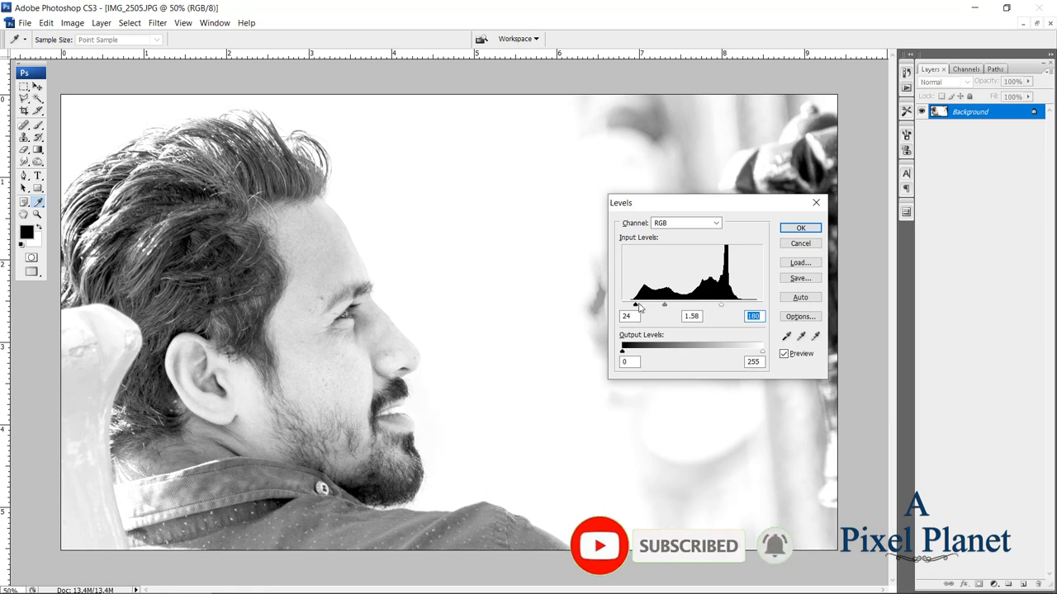
pyautogui.moveTo(635, 305); pyautogui.dragTo(670, 305)
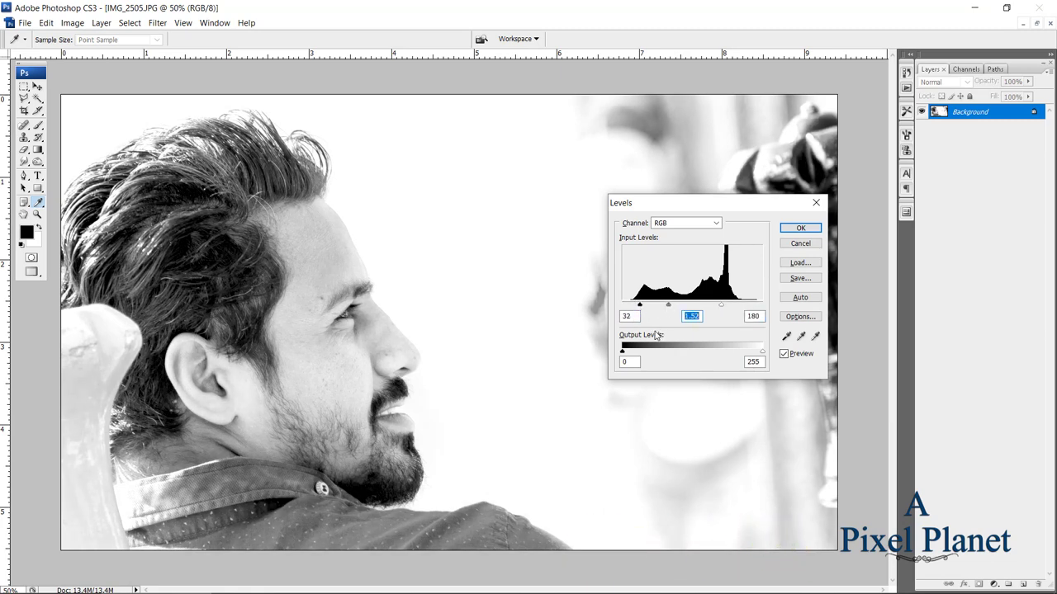
pyautogui.click(800, 224)
pyautogui.click(800, 229)
pyautogui.press('v')
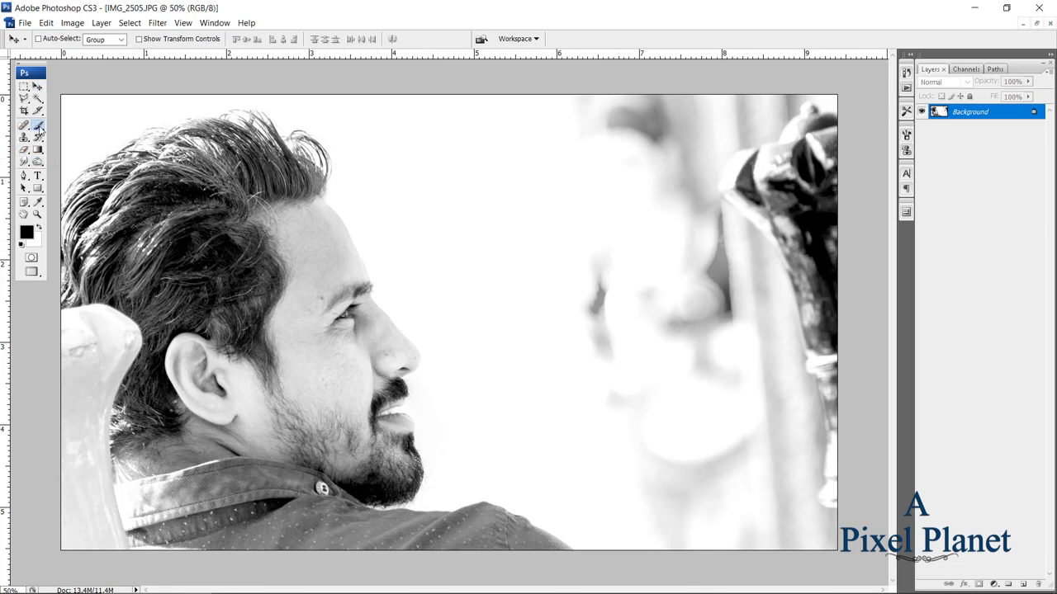
# Select the Brush tool with a soft round 300 px brush.
pyautogui.click(38, 125)
pyautogui.click(92, 129)
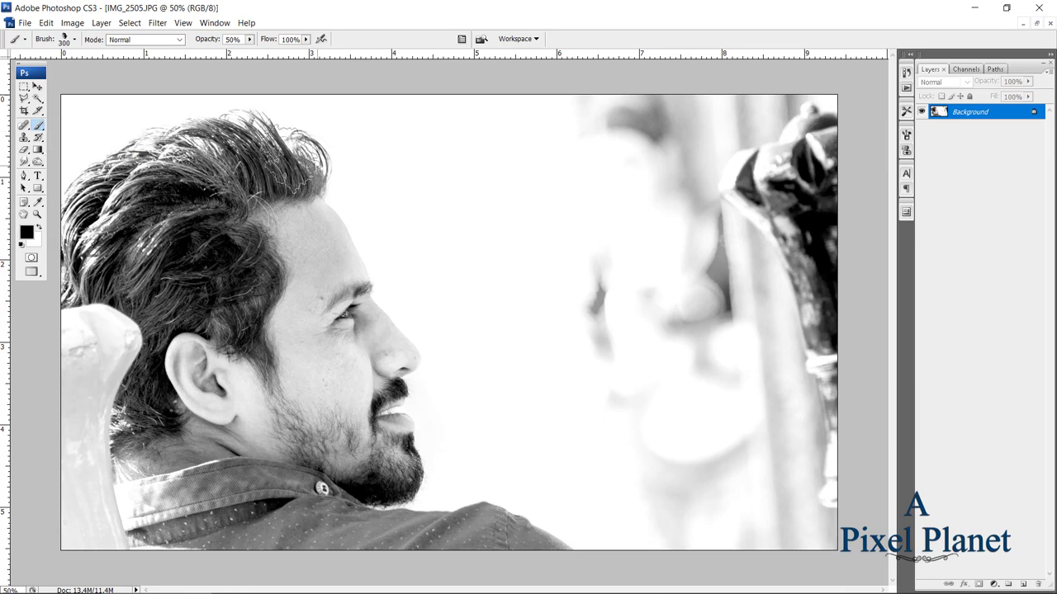
pyautogui.click(75, 39)
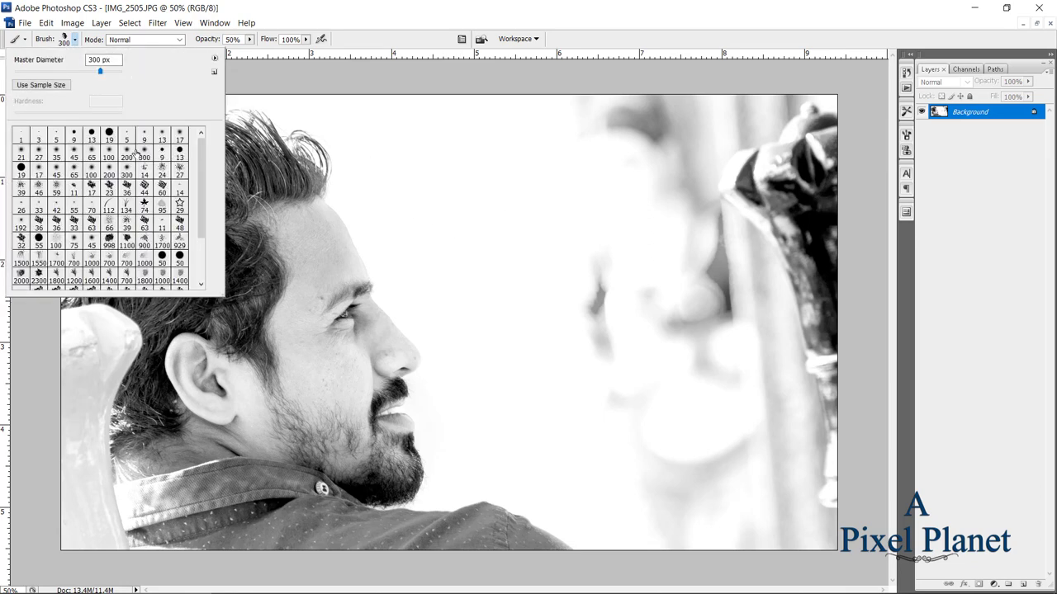
pyautogui.click(137, 151)
pyautogui.click(508, 207)
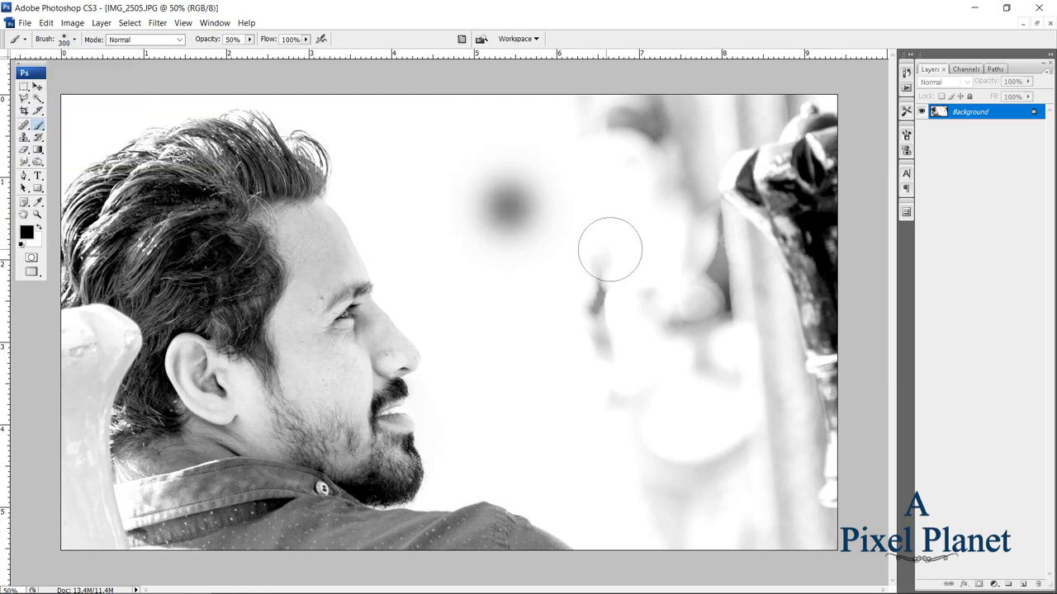
pyautogui.hotkey('ctrl', 'z')
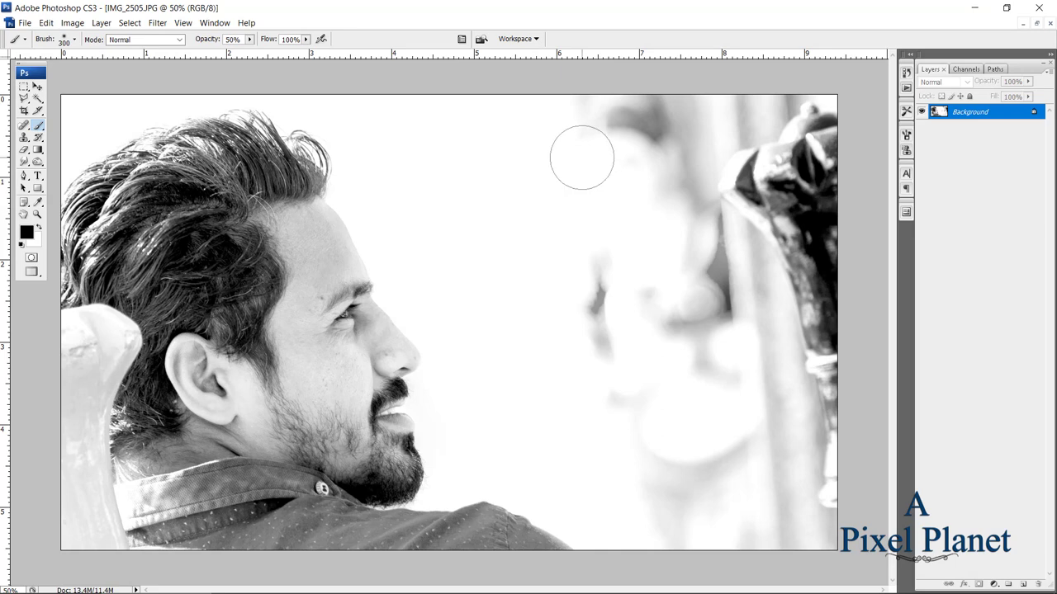
# Paint the grey background and dark objects at the right edge white at 50% opacity.
pyautogui.press('alt')
pyautogui.keyDown('alt'); pyautogui.click(537, 164); pyautogui.keyUp('alt')
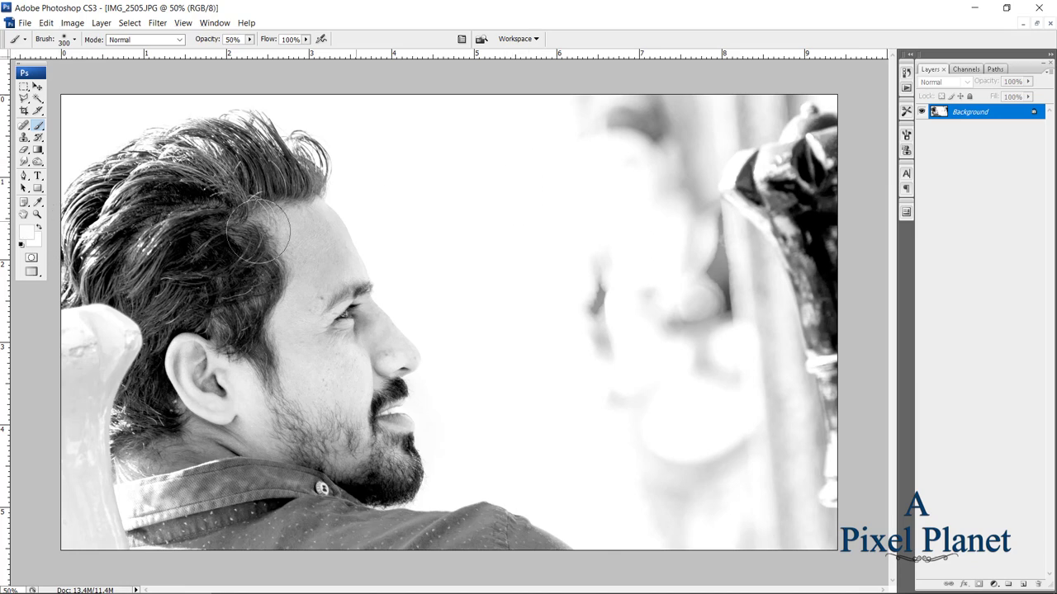
pyautogui.moveTo(608, 123)
pyautogui.mouseDown()
pyautogui.moveTo(620, 154)
pyautogui.moveTo(685, 124)
pyautogui.moveTo(779, 106)
pyautogui.moveTo(674, 120)
pyautogui.moveTo(646, 165)
pyautogui.moveTo(703, 184)
pyautogui.moveTo(703, 325)
pyautogui.moveTo(608, 245)
pyautogui.moveTo(697, 383)
pyautogui.moveTo(586, 255)
pyautogui.moveTo(613, 382)
pyautogui.moveTo(652, 431)
pyautogui.moveTo(643, 448)
pyautogui.moveTo(690, 483)
pyautogui.moveTo(715, 481)
pyautogui.mouseUp()
pyautogui.moveTo(743, 257)
pyautogui.mouseDown()
pyautogui.moveTo(747, 321)
pyautogui.moveTo(767, 302)
pyautogui.moveTo(808, 160)
pyautogui.moveTo(821, 169)
pyautogui.moveTo(802, 142)
pyautogui.moveTo(771, 253)
pyautogui.moveTo(801, 325)
pyautogui.moveTo(819, 333)
pyautogui.moveTo(807, 396)
pyautogui.moveTo(765, 453)
pyautogui.mouseUp()
pyautogui.moveTo(736, 520)
pyautogui.mouseDown()
pyautogui.moveTo(814, 495)
pyautogui.moveTo(821, 440)
pyautogui.moveTo(790, 538)
pyautogui.moveTo(829, 555)
pyautogui.mouseUp()
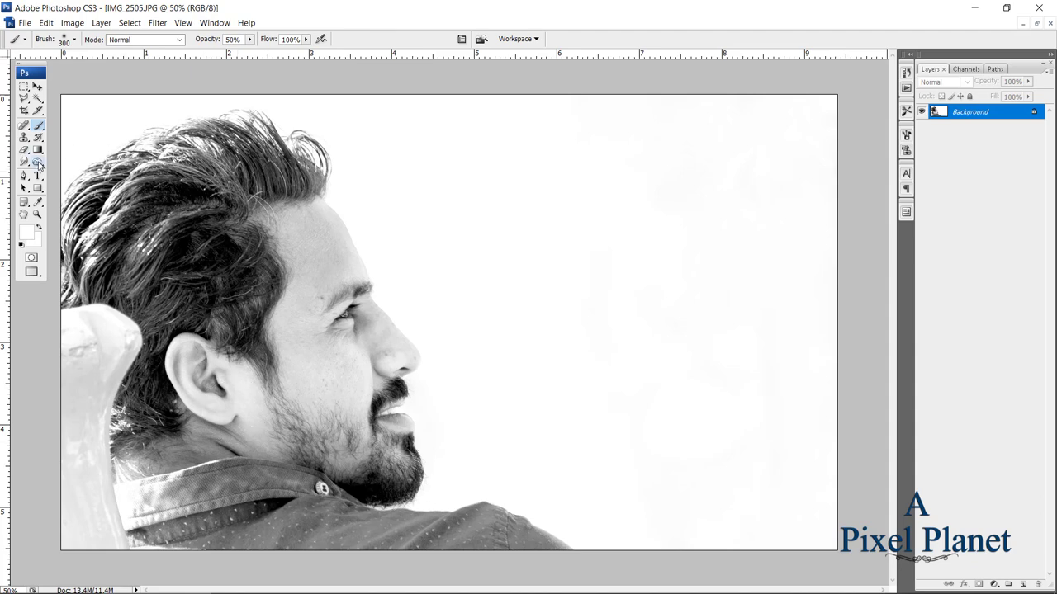
# Burn the hair behind the ear and down the neck at Midtones, 60% exposure.
pyautogui.click(36, 164)
pyautogui.click(82, 162)
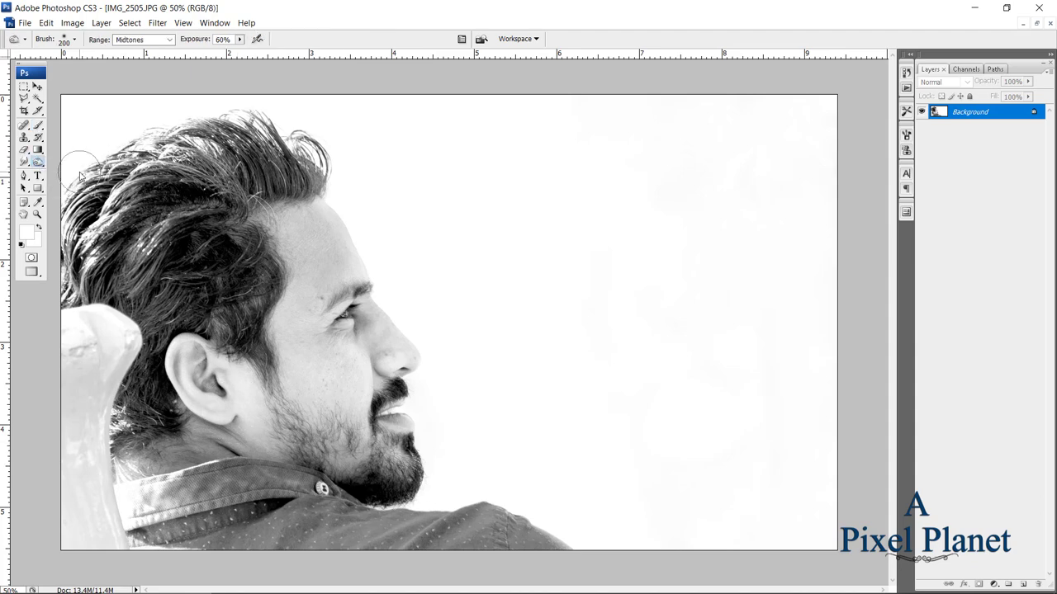
pyautogui.moveTo(207, 169)
pyautogui.mouseDown()
pyautogui.moveTo(309, 178)
pyautogui.moveTo(207, 141)
pyautogui.moveTo(123, 161)
pyautogui.moveTo(148, 194)
pyautogui.moveTo(104, 247)
pyautogui.moveTo(140, 256)
pyautogui.moveTo(42, 306)
pyautogui.moveTo(58, 293)
pyautogui.mouseUp()
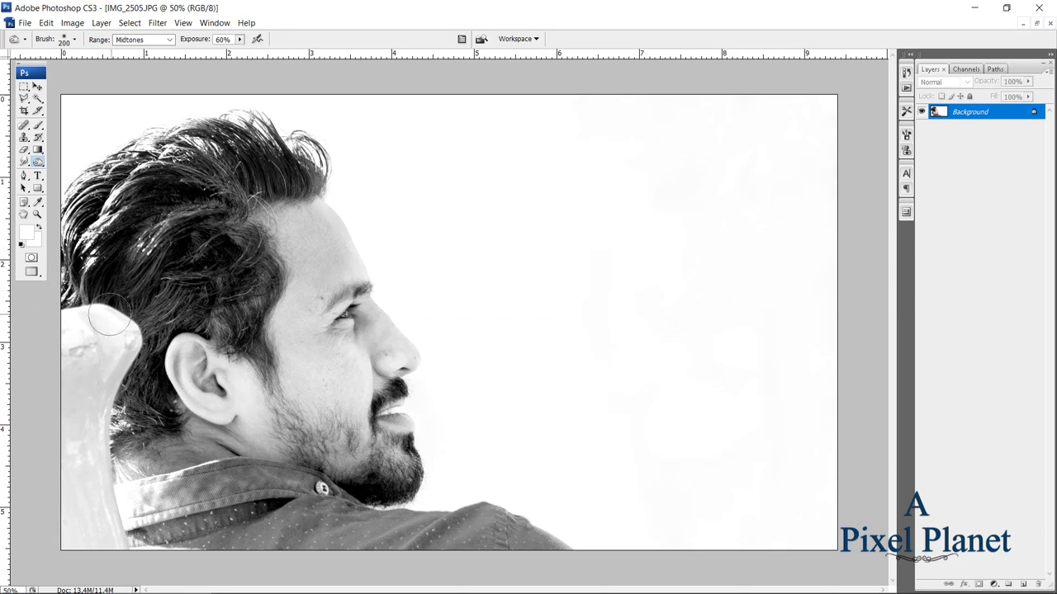
pyautogui.press(']')
pyautogui.press(']')
pyautogui.press(']')
pyautogui.press('[')
pyautogui.press('[')
pyautogui.moveTo(173, 316)
pyautogui.mouseDown()
pyautogui.moveTo(132, 421)
pyautogui.moveTo(115, 314)
pyautogui.moveTo(82, 248)
pyautogui.moveTo(213, 137)
pyautogui.moveTo(317, 170)
pyautogui.moveTo(272, 175)
pyautogui.mouseUp()
# Darken the eyebrow, the beard under the chin, and the top and back of the hair.
pyautogui.press('[')
pyautogui.press('[')
pyautogui.press('[')
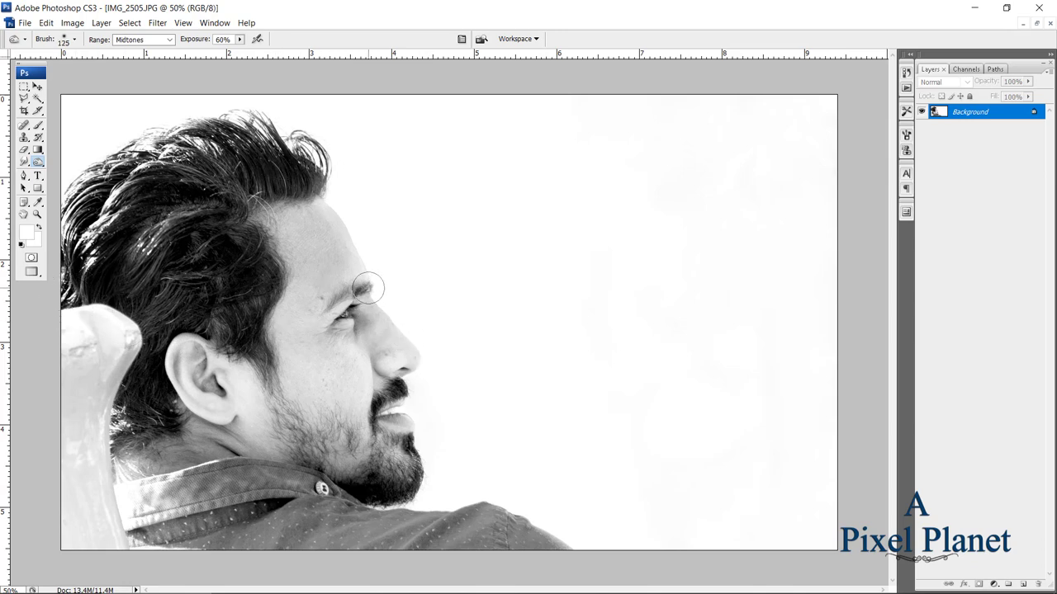
pyautogui.moveTo(370, 287); pyautogui.dragTo(320, 308)
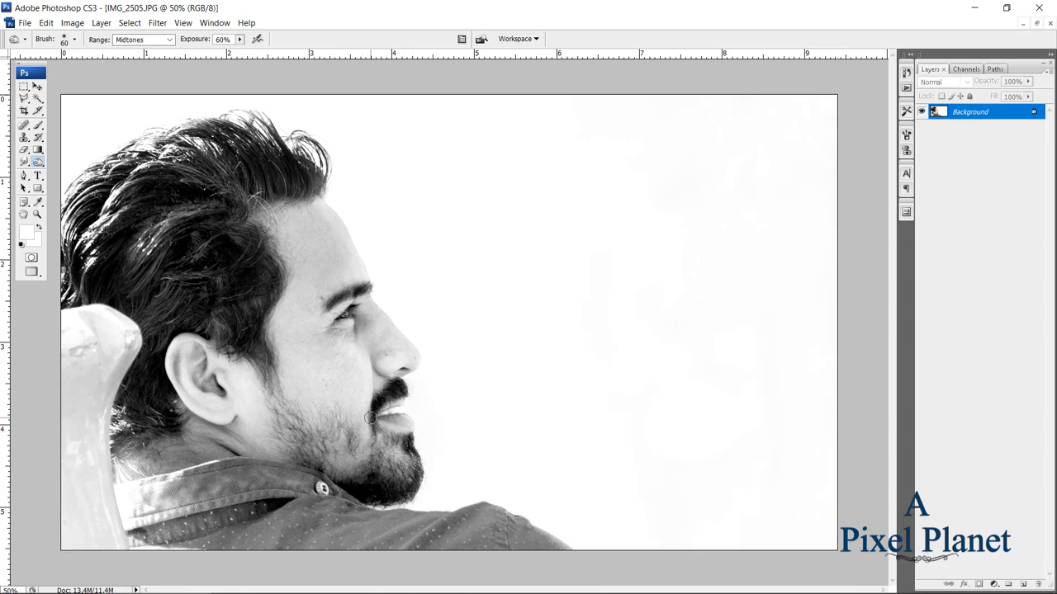
pyautogui.moveTo(382, 442)
pyautogui.mouseDown()
pyautogui.moveTo(378, 467)
pyautogui.moveTo(412, 483)
pyautogui.moveTo(306, 454)
pyautogui.moveTo(277, 392)
pyautogui.moveTo(298, 458)
pyautogui.moveTo(334, 430)
pyautogui.moveTo(310, 409)
pyautogui.moveTo(285, 417)
pyautogui.moveTo(262, 338)
pyautogui.moveTo(210, 318)
pyautogui.moveTo(213, 299)
pyautogui.mouseUp()
pyautogui.press(']')
pyautogui.press(']')
pyautogui.press(']')
pyautogui.press(']')
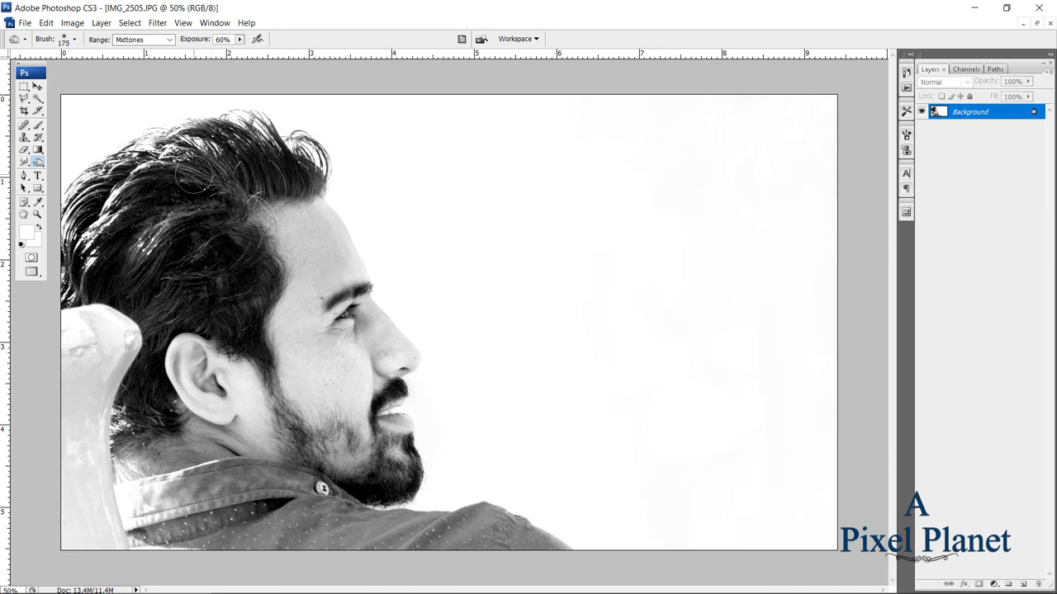
pyautogui.moveTo(235, 163)
pyautogui.mouseDown()
pyautogui.moveTo(141, 157)
pyautogui.moveTo(99, 219)
pyautogui.moveTo(97, 270)
pyautogui.moveTo(308, 169)
pyautogui.moveTo(149, 165)
pyautogui.moveTo(149, 330)
pyautogui.moveTo(128, 388)
pyautogui.moveTo(131, 442)
pyautogui.moveTo(144, 458)
pyautogui.moveTo(268, 515)
pyautogui.moveTo(363, 528)
pyautogui.moveTo(538, 578)
pyautogui.moveTo(596, 567)
pyautogui.moveTo(208, 555)
pyautogui.mouseUp()
pyautogui.press('[')
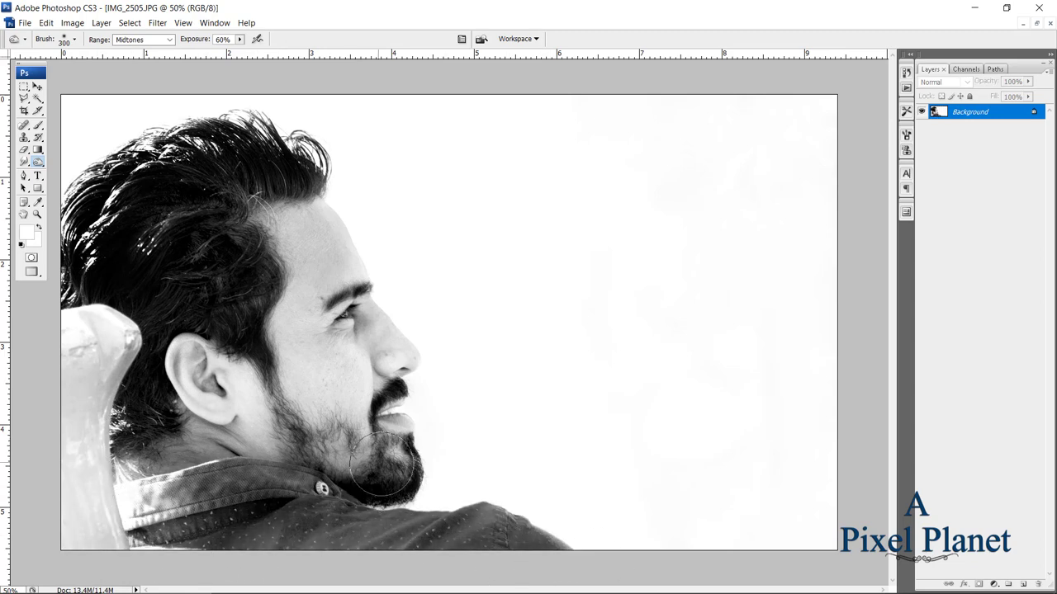
pyautogui.press('[')
pyautogui.press('[')
pyautogui.press('[')
# At 100% zoom, darken the forehead edge and the ridge of the nose.
pyautogui.hotkey('ctrl', '+')
pyautogui.hotkey('ctrl', '+')
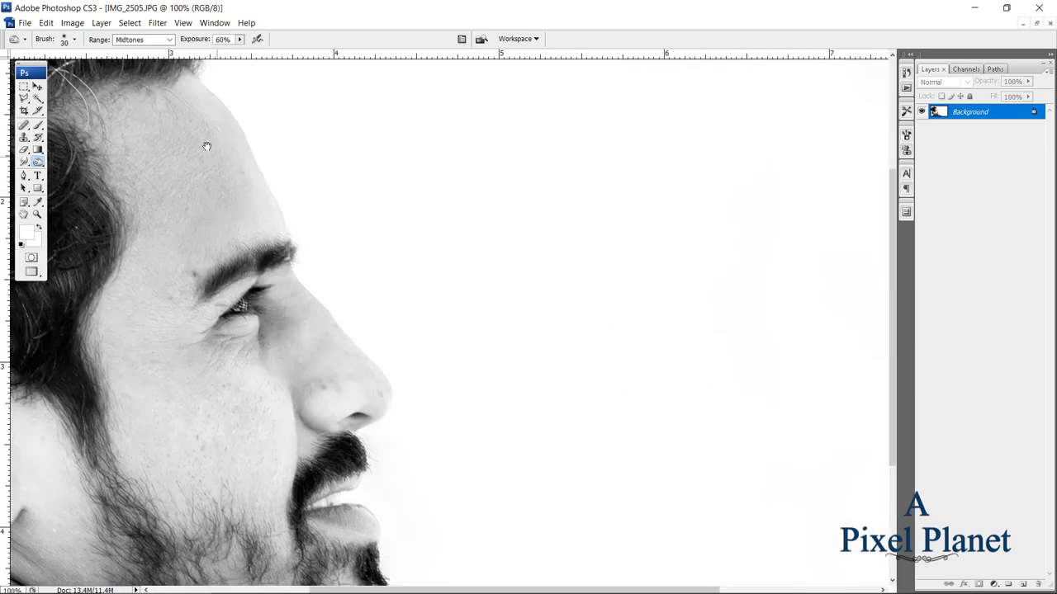
pyautogui.moveTo(206, 146); pyautogui.dragTo(271, 245)
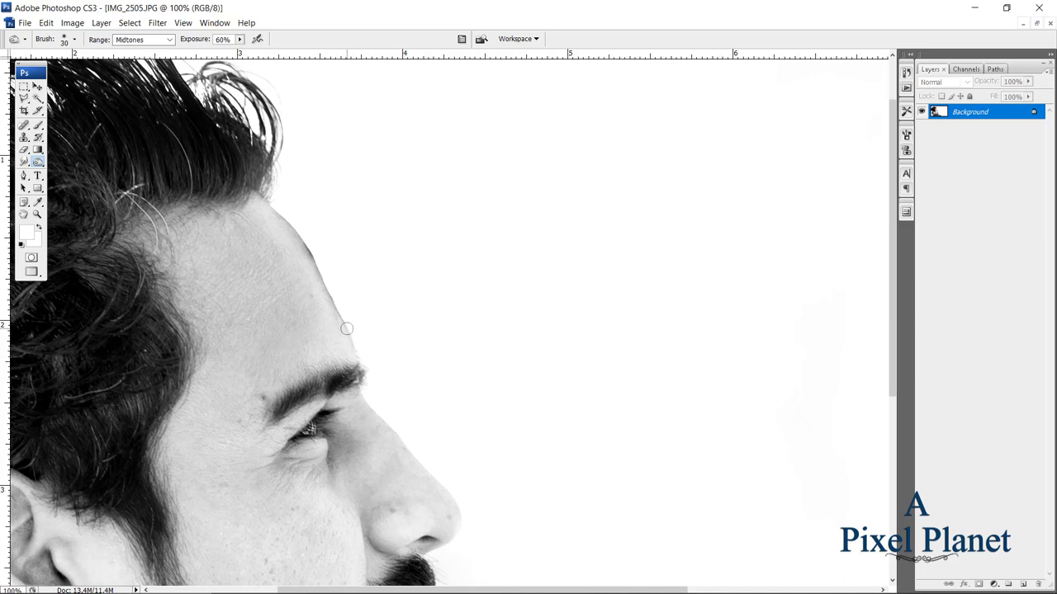
pyautogui.moveTo(347, 329); pyautogui.dragTo(359, 376)
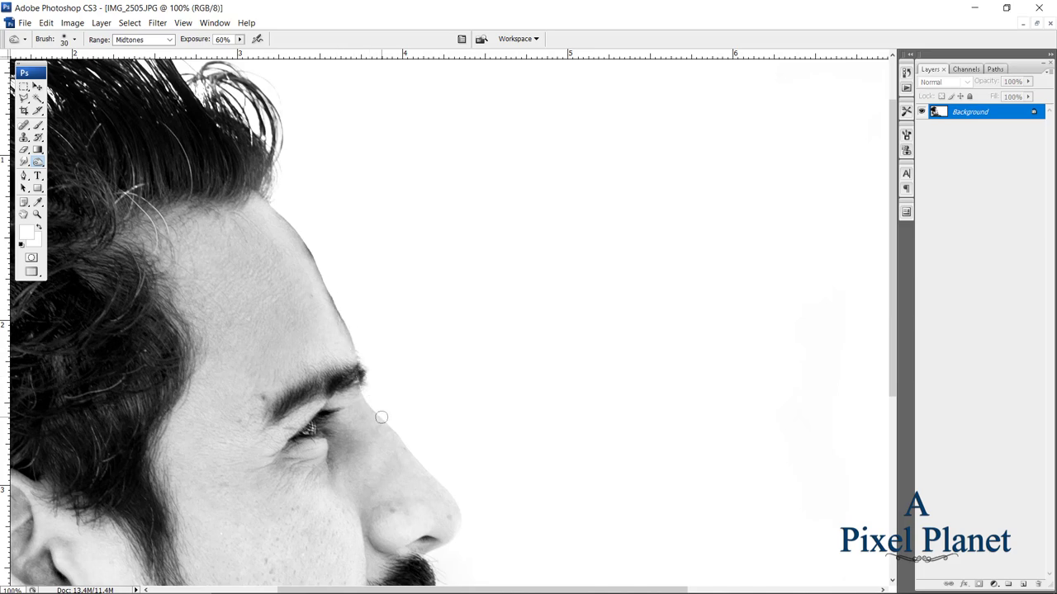
pyautogui.moveTo(439, 488); pyautogui.dragTo(371, 368)
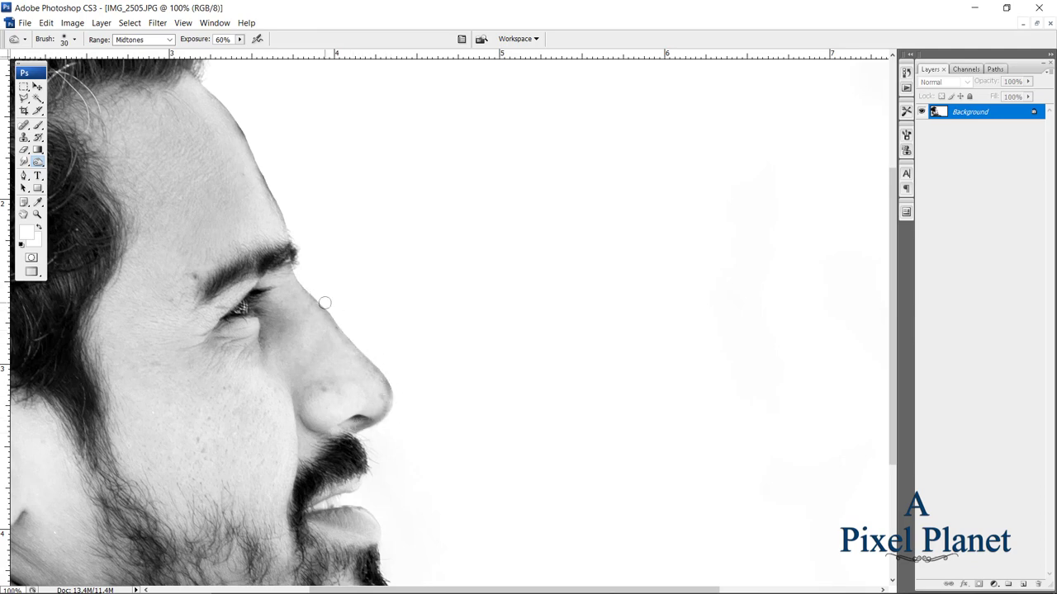
pyautogui.moveTo(390, 377); pyautogui.dragTo(323, 307)
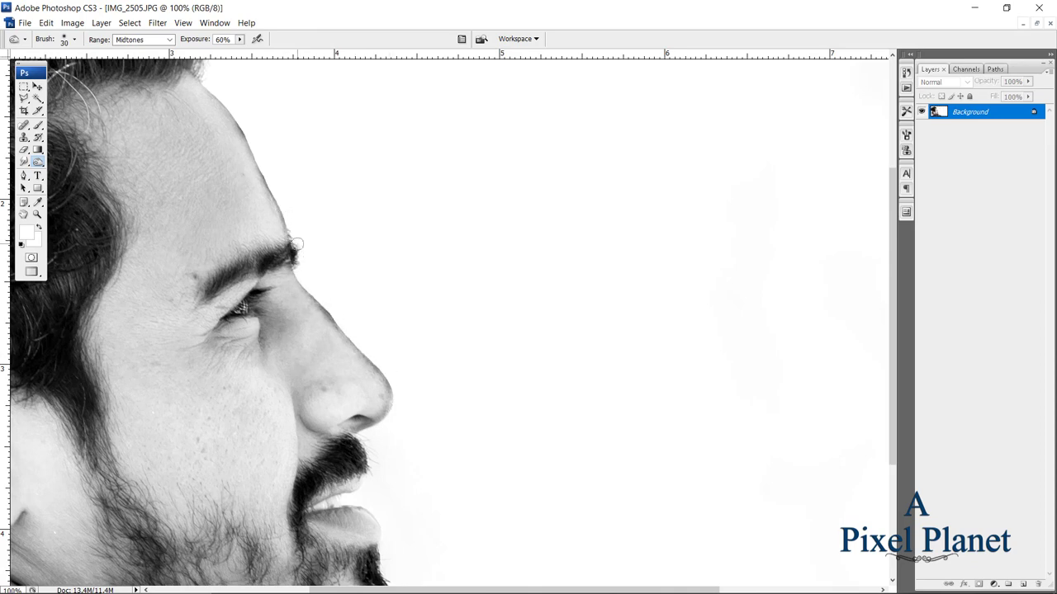
# Darken the lower lip, mouth corner, mustache and upper lip.
pyautogui.scroll(2, 295, 245)
pyautogui.hscroll(-2, 280, 187)
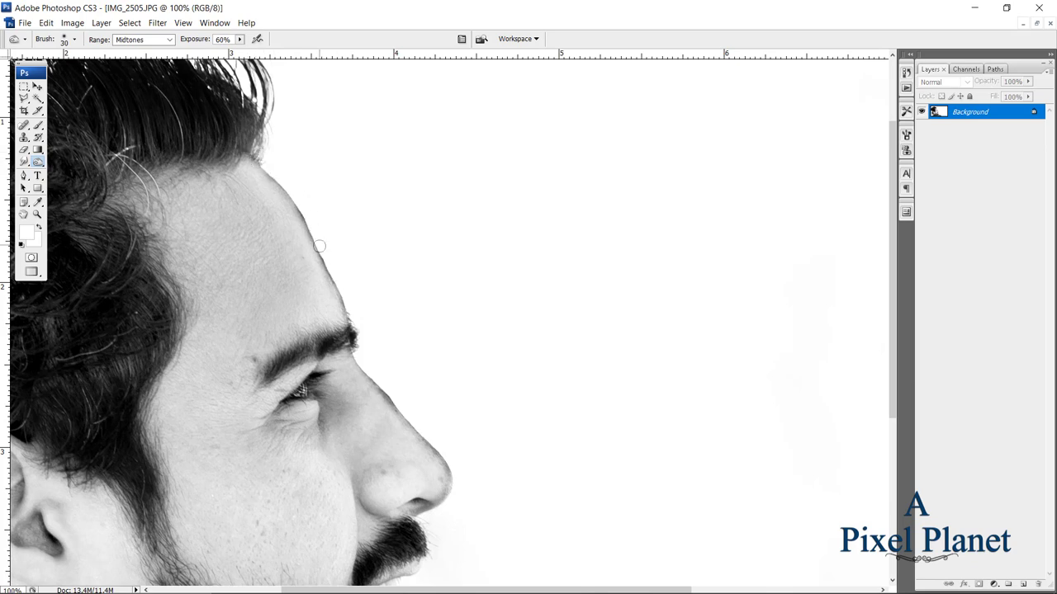
pyautogui.scroll(-4, 252, 152)
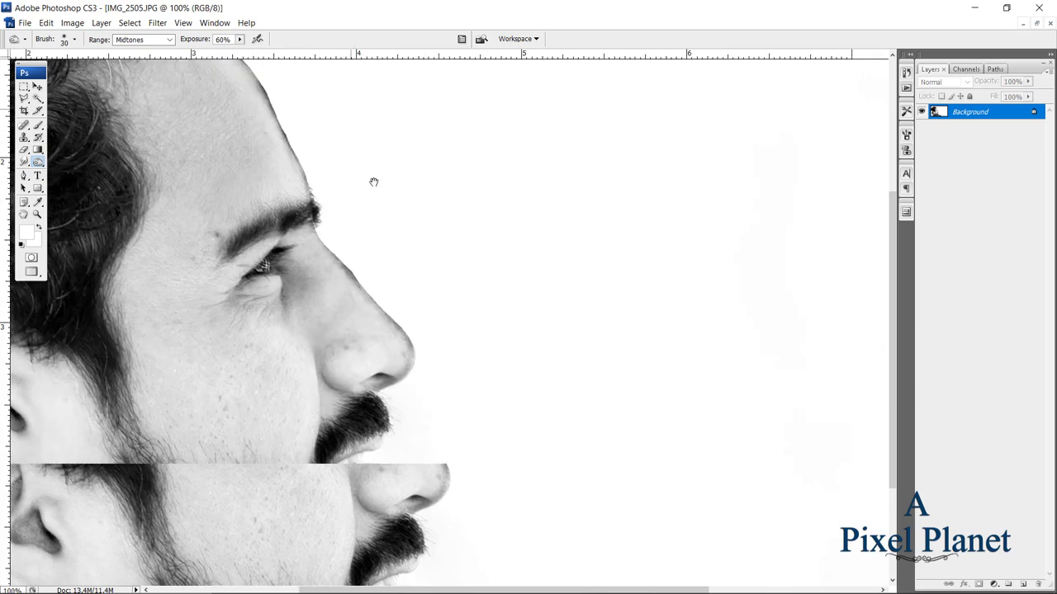
pyautogui.hscroll(1, 373, 182)
pyautogui.scroll(-2, 368, 337)
pyautogui.hscroll(1, 368, 337)
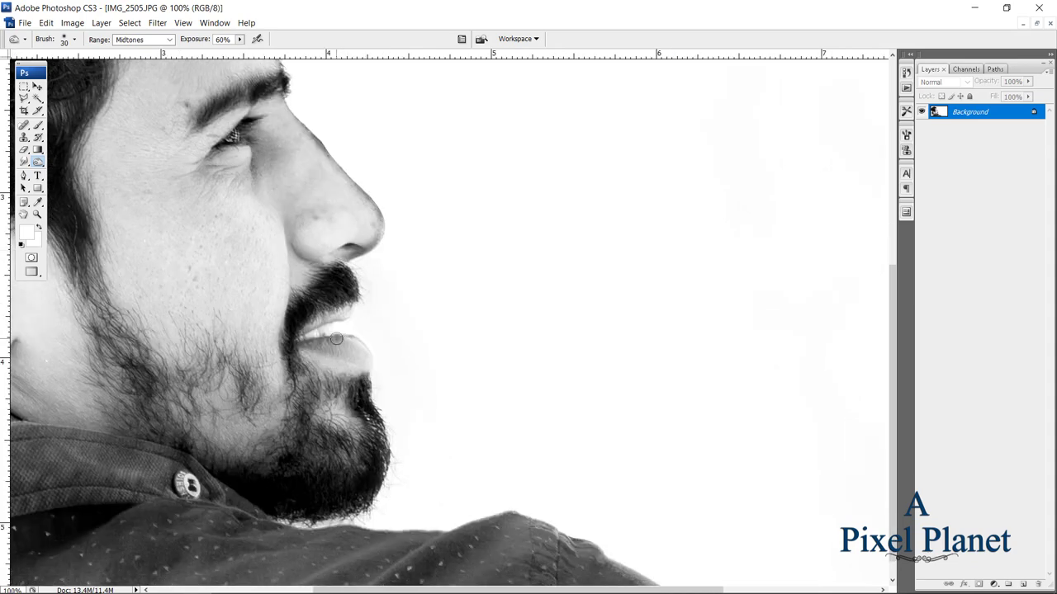
pyautogui.moveTo(357, 345); pyautogui.dragTo(366, 359)
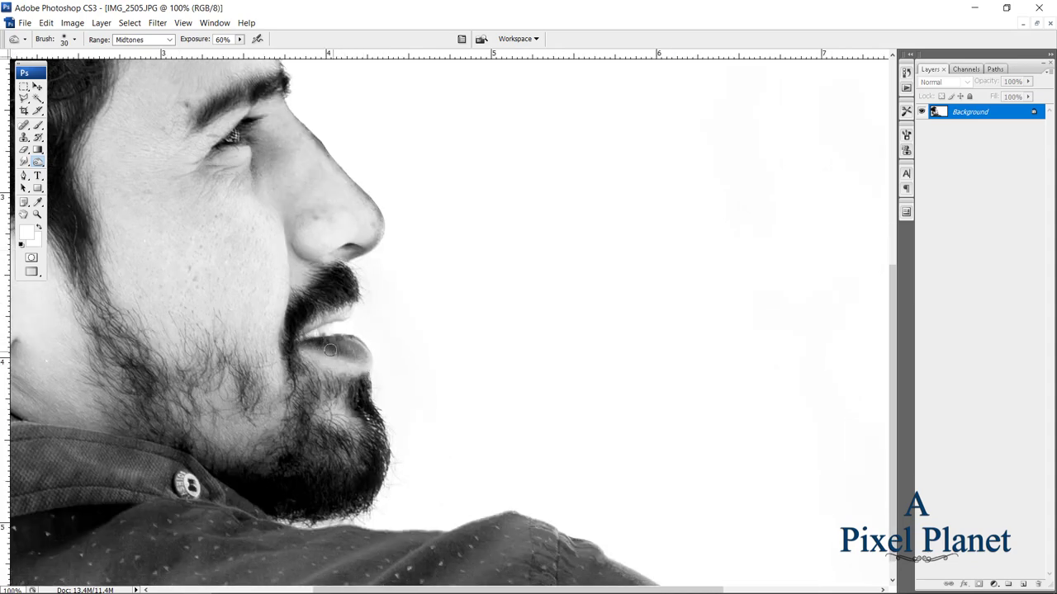
pyautogui.moveTo(376, 367); pyautogui.dragTo(296, 348)
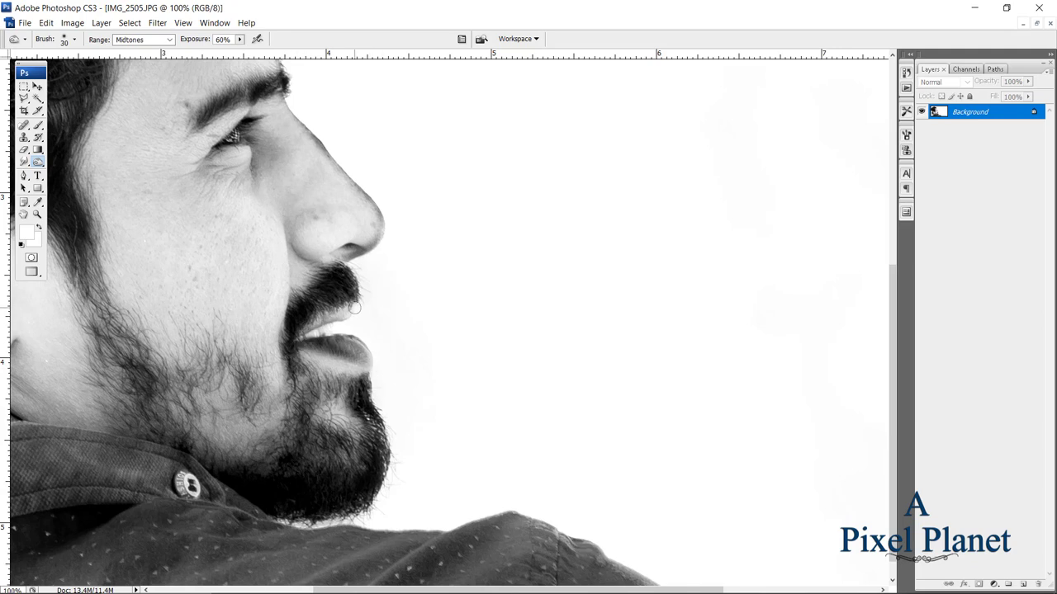
pyautogui.moveTo(360, 306)
pyautogui.mouseDown()
pyautogui.moveTo(373, 302)
pyautogui.moveTo(314, 326)
pyautogui.mouseUp()
# Darken the beard edge and the shoulder.
pyautogui.scroll(-1, 314, 326)
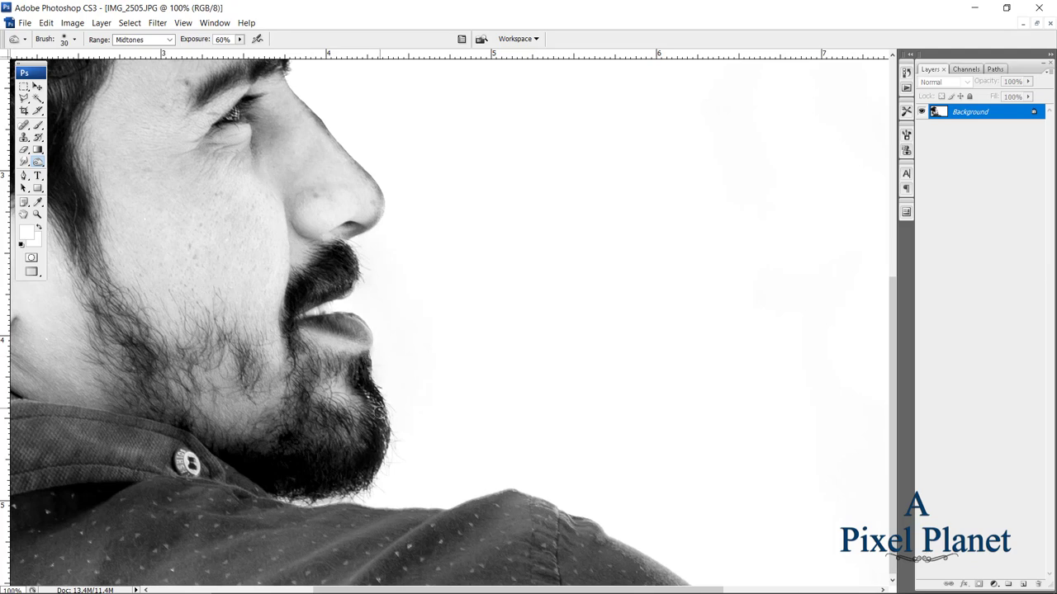
pyautogui.moveTo(370, 359); pyautogui.dragTo(390, 448)
pyautogui.moveTo(376, 487)
pyautogui.mouseDown()
pyautogui.moveTo(297, 497)
pyautogui.moveTo(415, 515)
pyautogui.moveTo(463, 503)
pyautogui.moveTo(533, 549)
pyautogui.moveTo(509, 512)
pyautogui.moveTo(448, 558)
pyautogui.moveTo(207, 556)
pyautogui.moveTo(219, 550)
pyautogui.moveTo(118, 540)
pyautogui.moveTo(82, 507)
pyautogui.moveTo(111, 358)
pyautogui.moveTo(96, 442)
pyautogui.mouseUp()
pyautogui.hscroll(4, 399, 427)
# Zoom out and darken the pale chess piece at the left edge with a 250 px brush.
pyautogui.press(']')
pyautogui.press(']')
pyautogui.hotkey('ctrl', '-')
pyautogui.press(']')
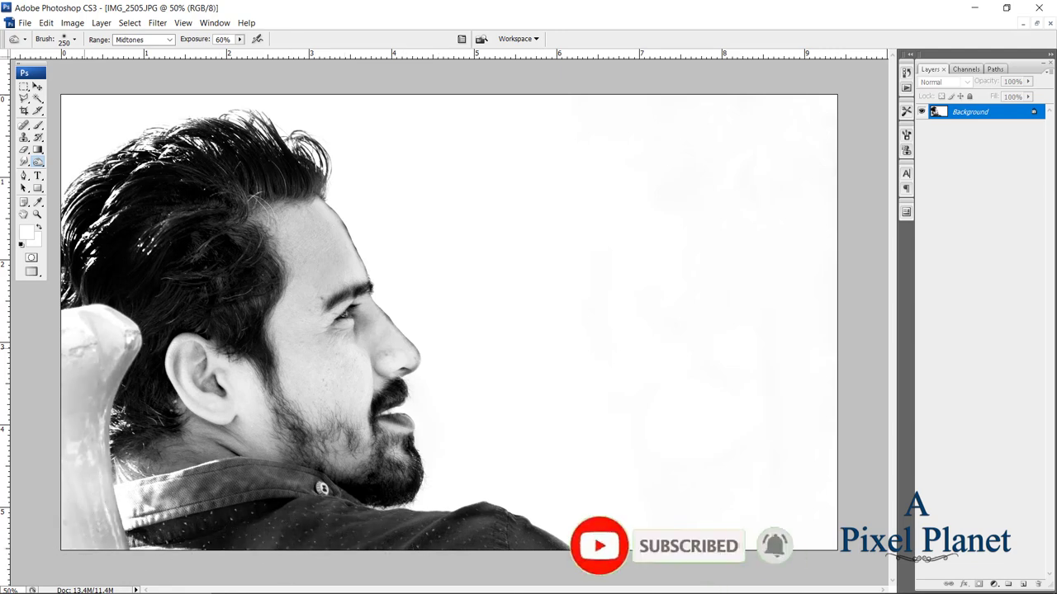
pyautogui.moveTo(91, 330)
pyautogui.mouseDown()
pyautogui.moveTo(64, 377)
pyautogui.moveTo(69, 462)
pyautogui.moveTo(91, 529)
pyautogui.moveTo(88, 355)
pyautogui.moveTo(79, 495)
pyautogui.moveTo(90, 516)
pyautogui.moveTo(108, 524)
pyautogui.moveTo(115, 508)
pyautogui.moveTo(184, 562)
pyautogui.moveTo(52, 547)
pyautogui.moveTo(86, 363)
pyautogui.moveTo(107, 339)
pyautogui.moveTo(85, 487)
pyautogui.mouseUp()
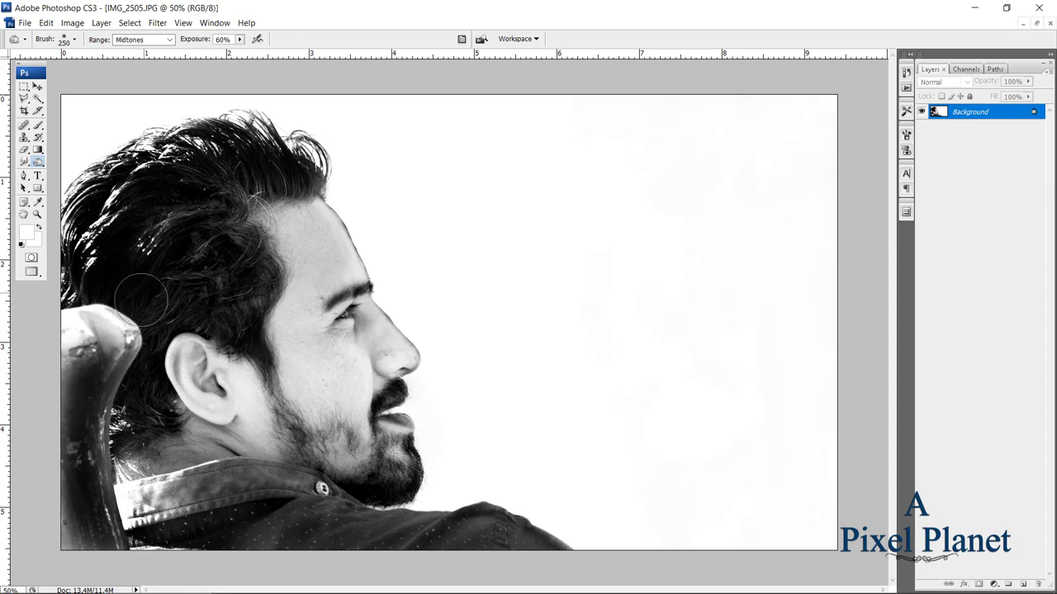
# Set up the Clone Stamp tool with the 300 px soft brush reduced to 150 px.
pyautogui.press('s')
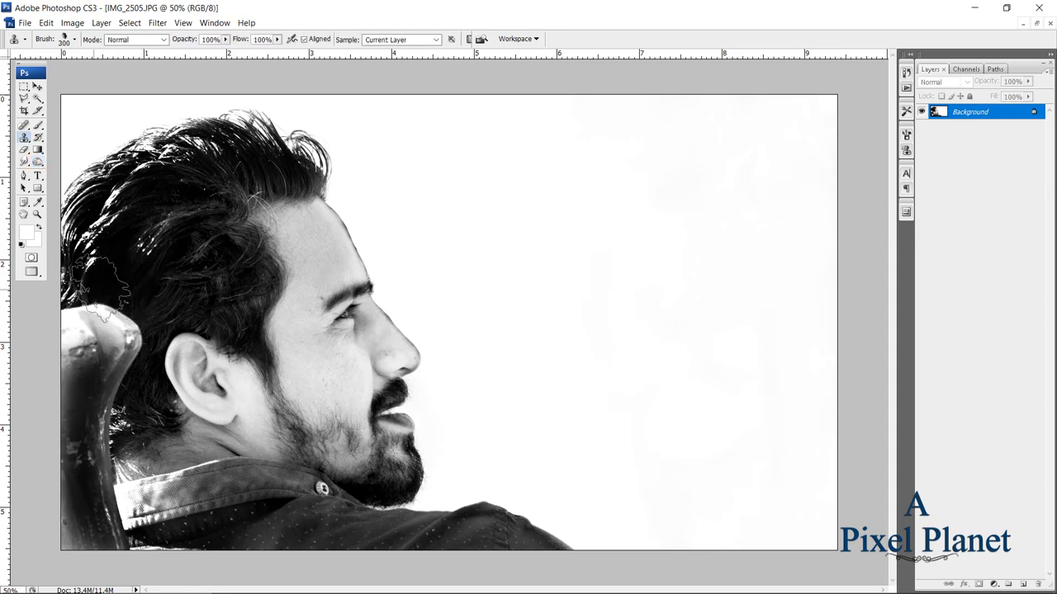
pyautogui.rightClick(26, 140)
pyautogui.click(69, 139)
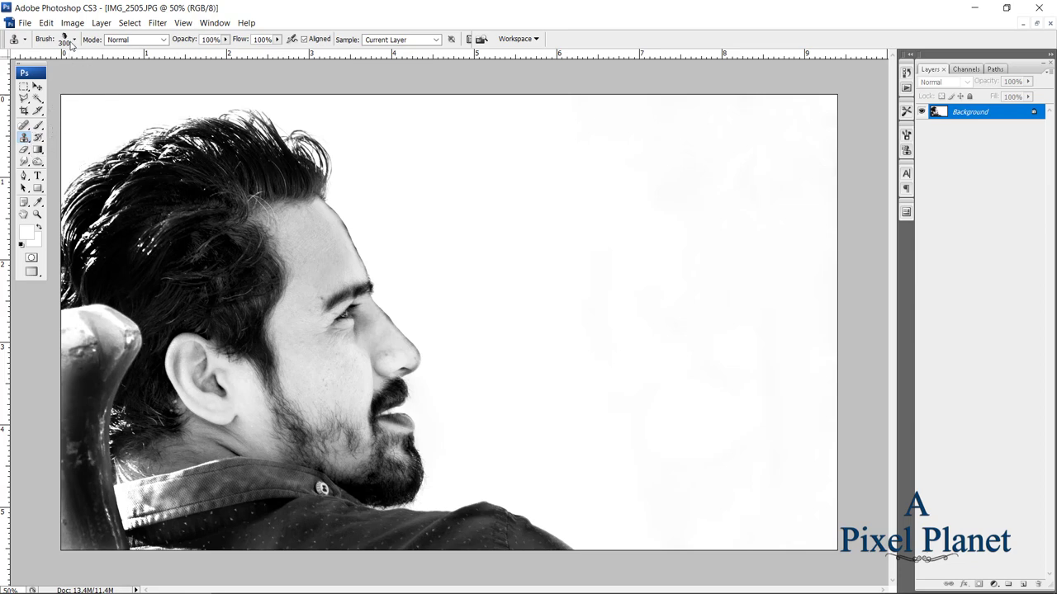
pyautogui.click(74, 39)
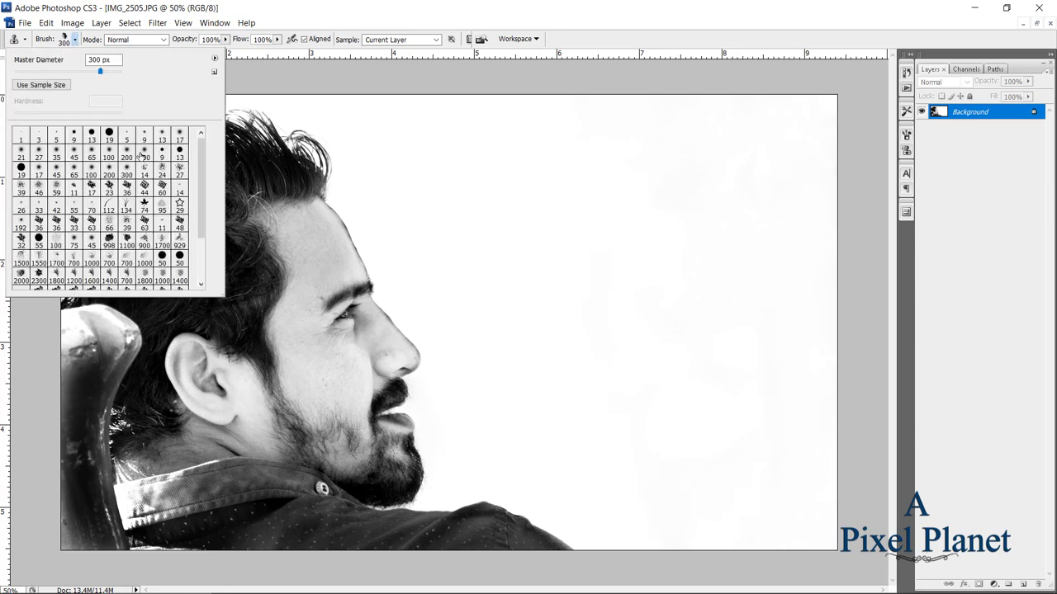
pyautogui.click(144, 153)
pyautogui.press('Return')
pyautogui.press('[')
pyautogui.press('[')
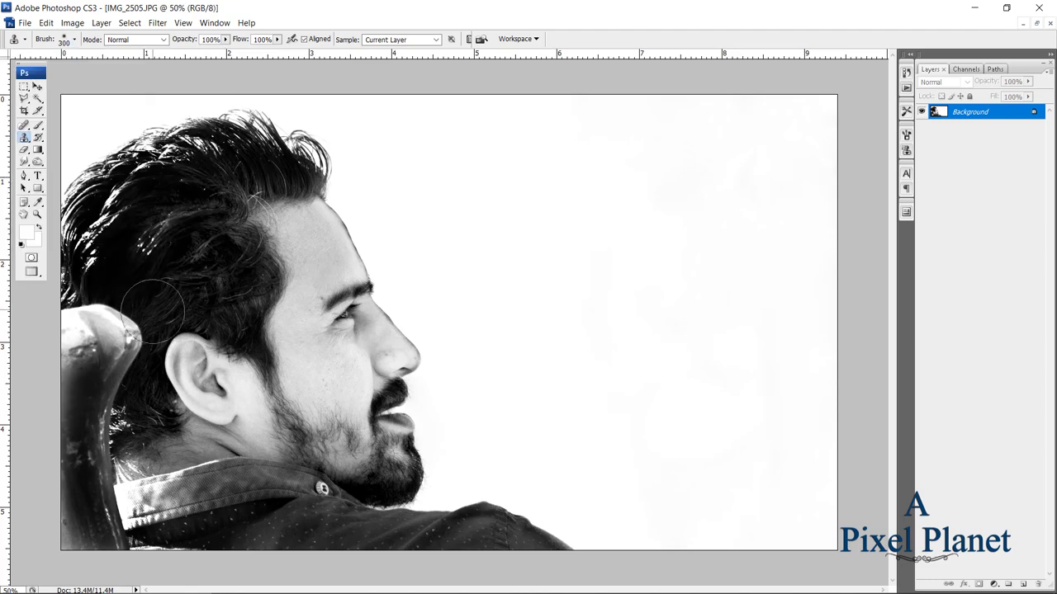
pyautogui.press('[')
# Clone dark hair and collar texture over the bright chair edge at the left.
pyautogui.moveTo(122, 329)
pyautogui.mouseDown()
pyautogui.moveTo(144, 371)
pyautogui.moveTo(78, 357)
pyautogui.moveTo(97, 431)
pyautogui.moveTo(119, 444)
pyautogui.moveTo(116, 521)
pyautogui.mouseUp()
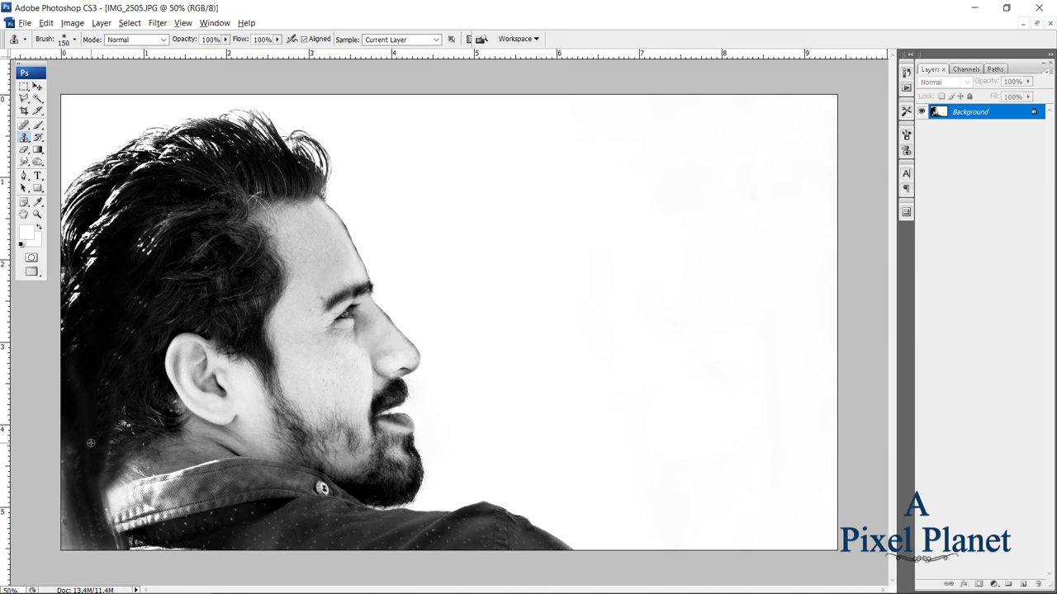
pyautogui.moveTo(81, 443); pyautogui.dragTo(70, 546)
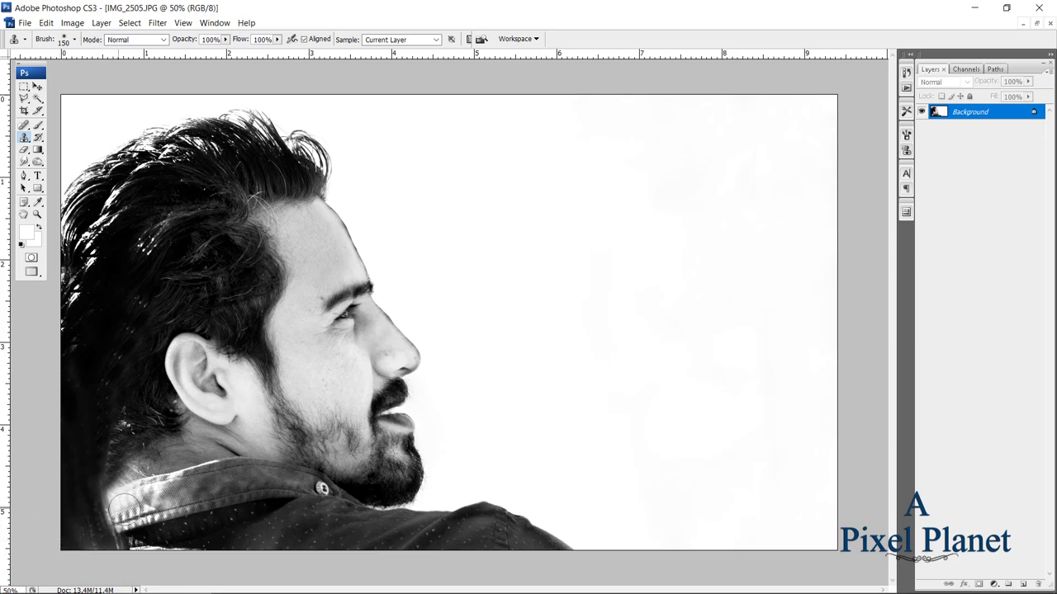
pyautogui.click(38, 124)
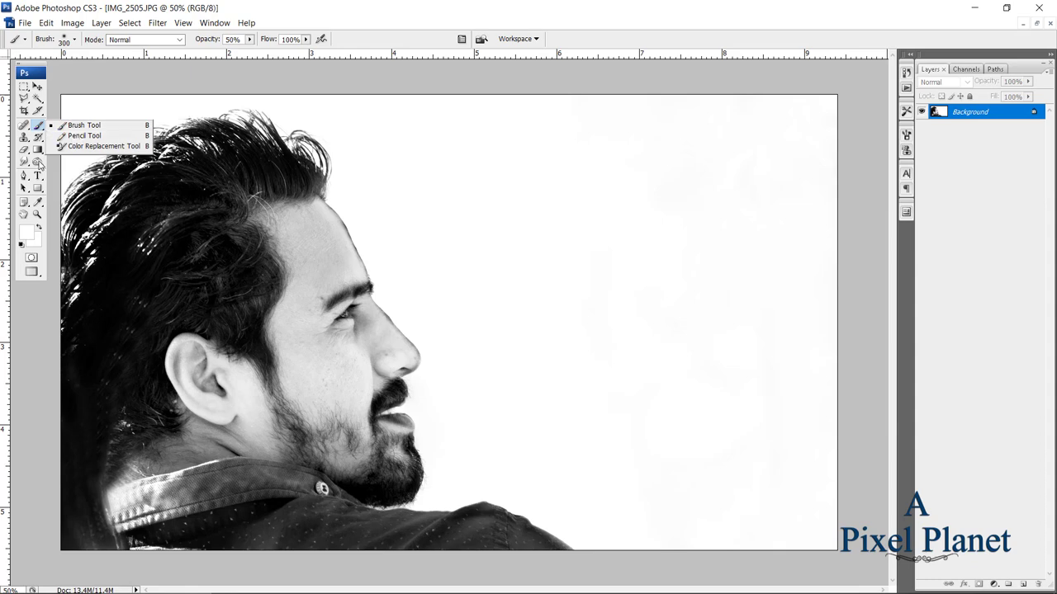
# Paint the lower-left collar black at 40% opacity, then zoom in around the nose.
pyautogui.click(83, 124)
pyautogui.press('d')
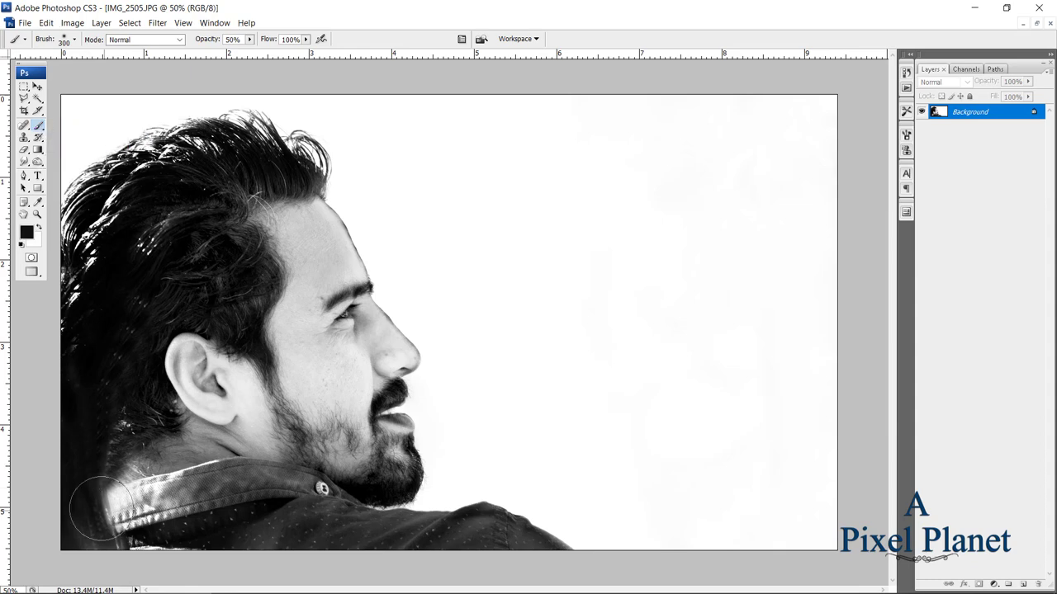
pyautogui.press('[')
pyautogui.press('[')
pyautogui.moveTo(184, 485)
pyautogui.mouseDown()
pyautogui.moveTo(136, 491)
pyautogui.moveTo(107, 510)
pyautogui.moveTo(181, 497)
pyautogui.moveTo(107, 508)
pyautogui.moveTo(111, 536)
pyautogui.moveTo(62, 547)
pyautogui.moveTo(174, 556)
pyautogui.moveTo(86, 544)
pyautogui.moveTo(190, 481)
pyautogui.moveTo(86, 498)
pyautogui.mouseUp()
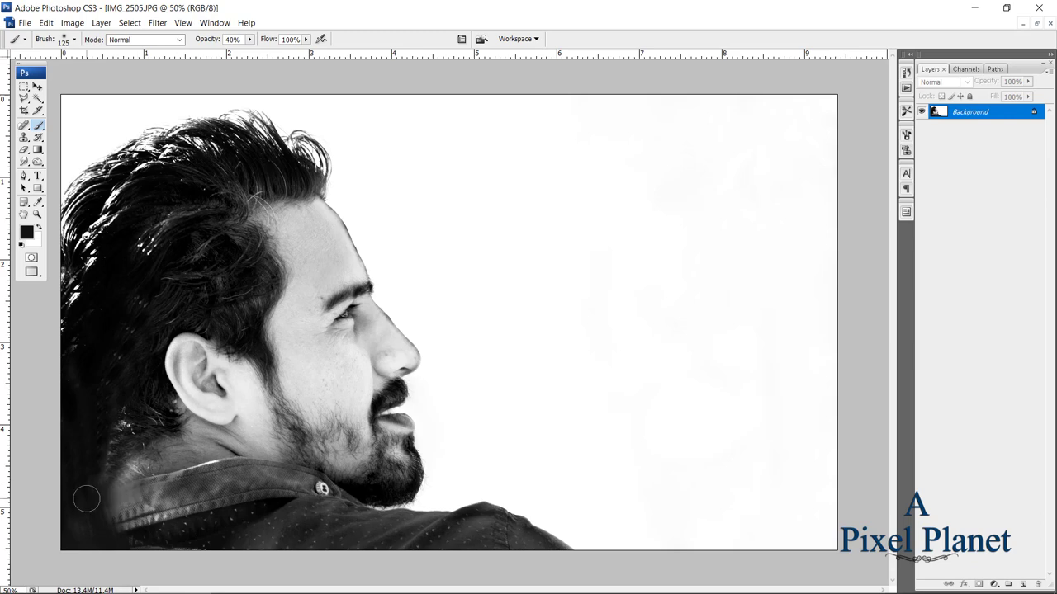
pyautogui.press('z')
pyautogui.click(477, 325)
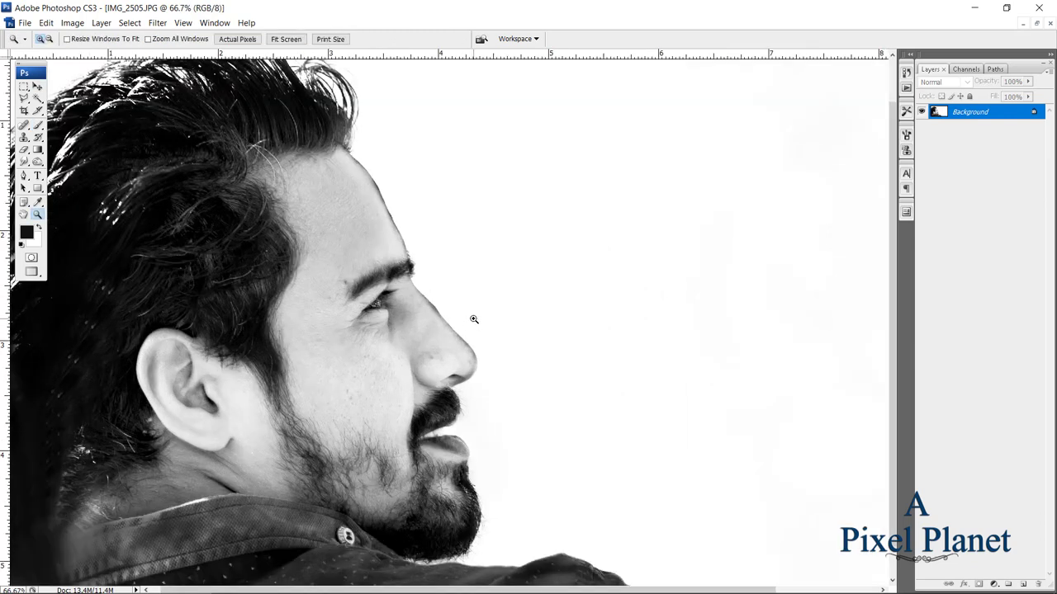
# Zoom in near the face and burn the forehead edge along the profile with a 70 px brush.
pyautogui.click(433, 308)
pyautogui.scroll(1, 413, 285)
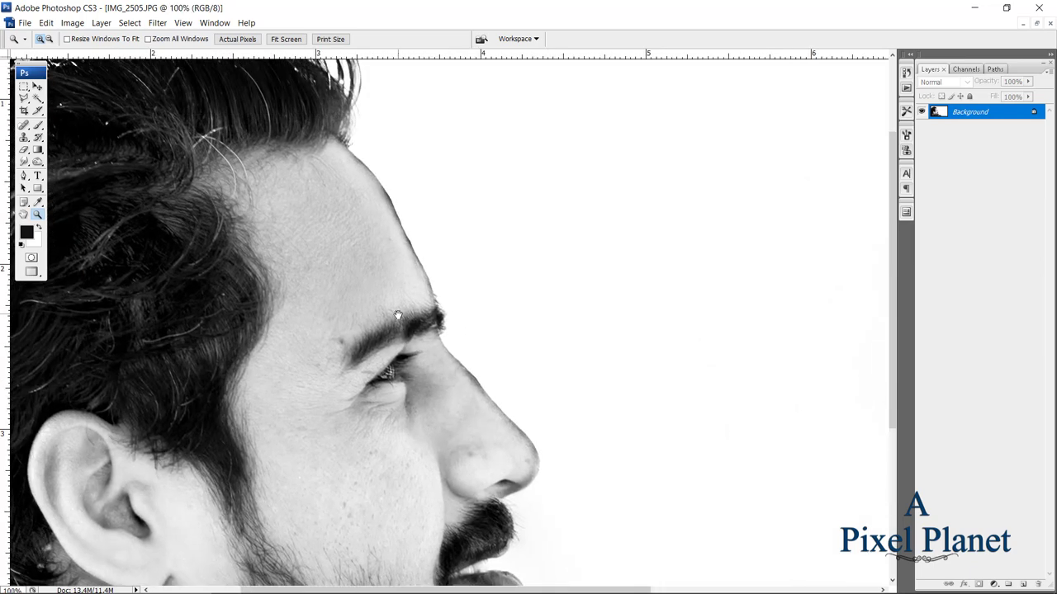
pyautogui.press('v')
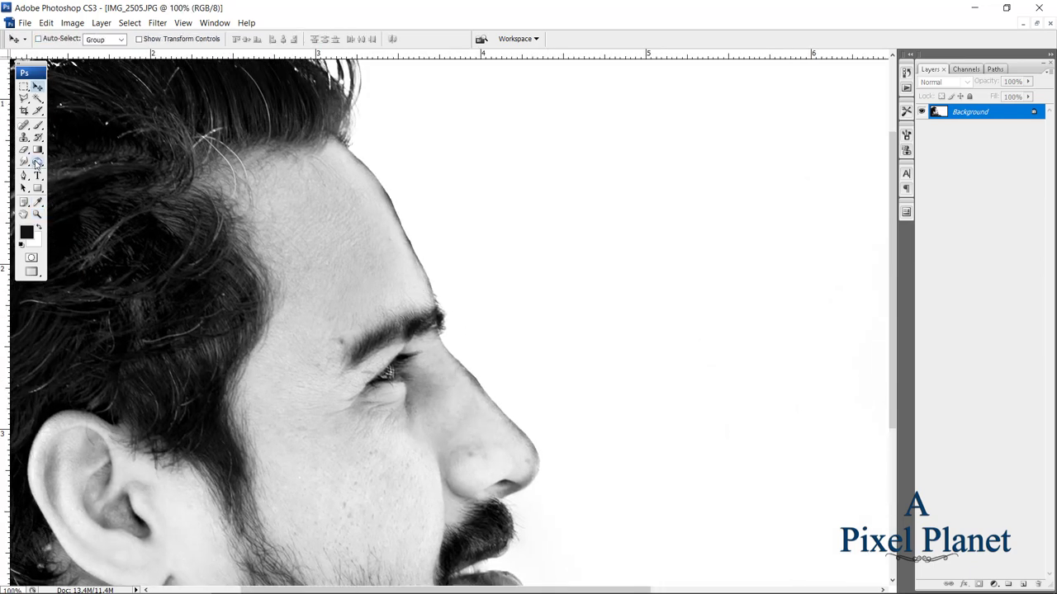
pyautogui.click(37, 163)
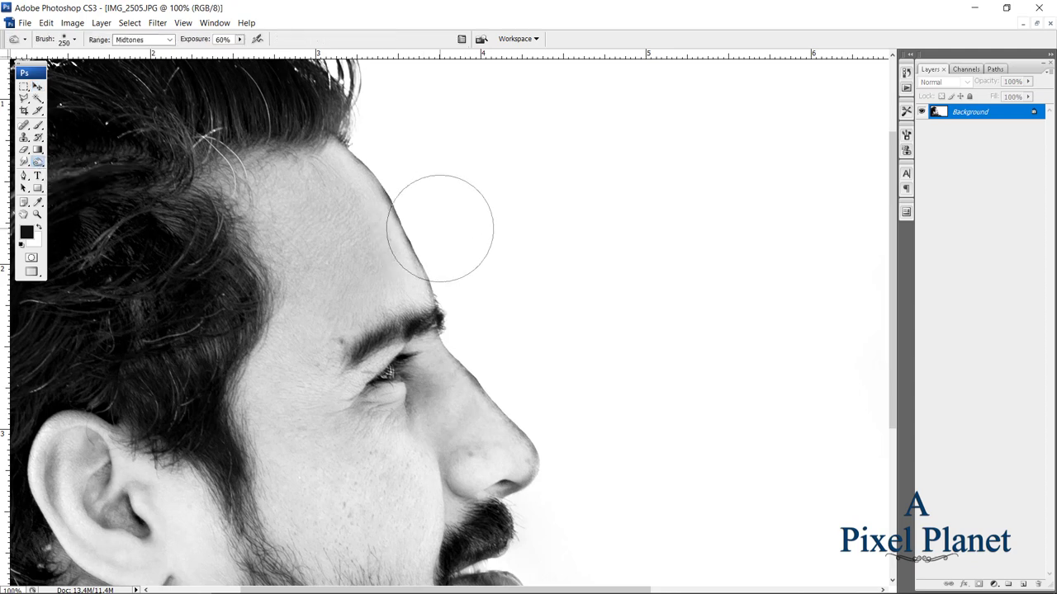
pyautogui.press('[')
pyautogui.press('[')
pyautogui.press('[')
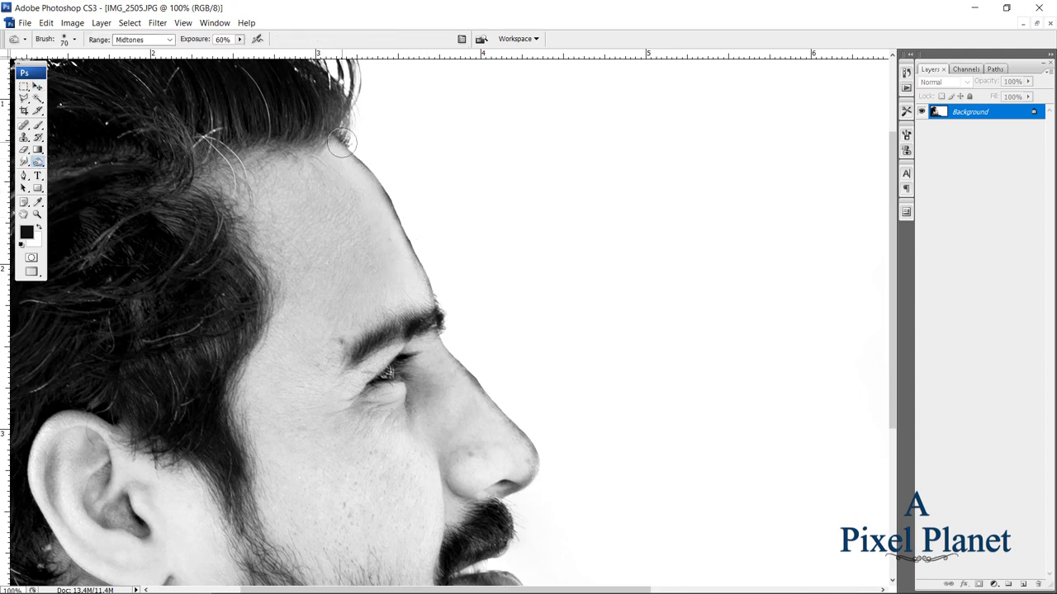
pyautogui.moveTo(383, 182); pyautogui.dragTo(420, 236)
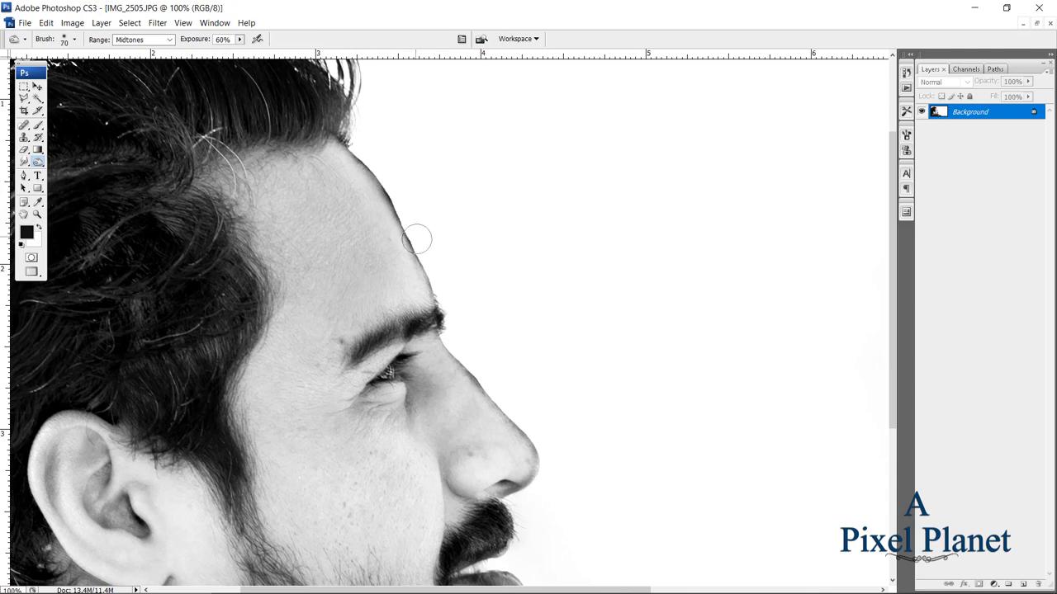
pyautogui.press(']')
pyautogui.press(']')
pyautogui.press(']')
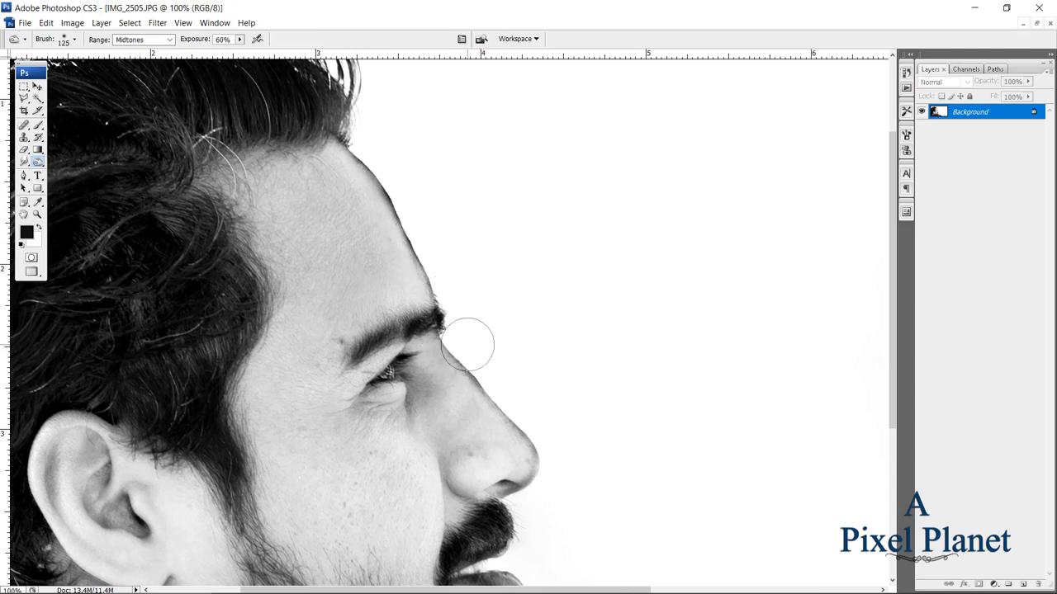
pyautogui.press('[')
pyautogui.press('[')
pyautogui.press('[')
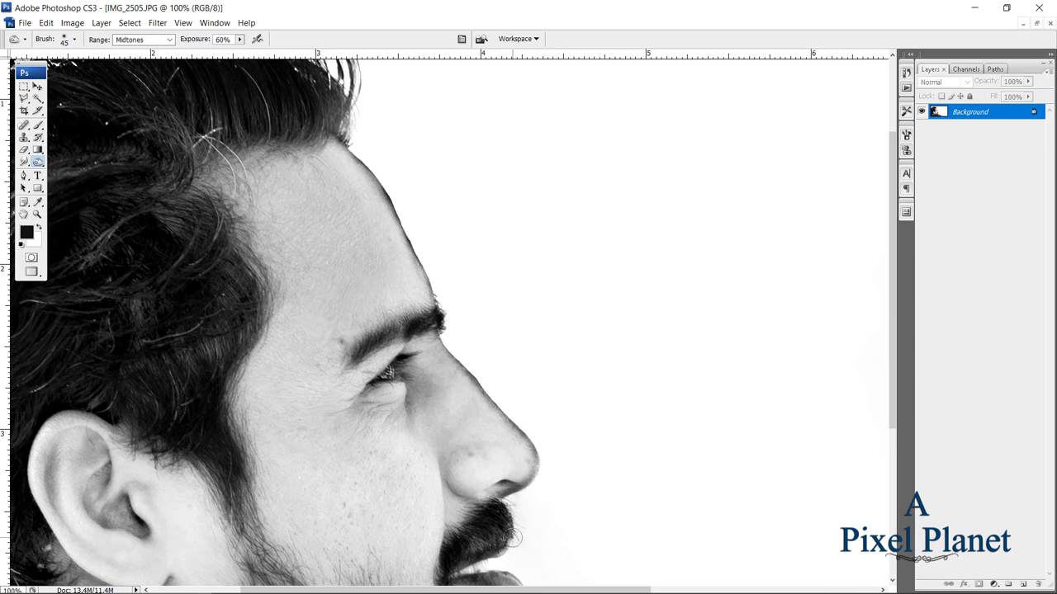
# With an 80 px brush, darken under the eye toward the cheek and deepen the eye socket.
pyautogui.moveTo(522, 541); pyautogui.dragTo(516, 450)
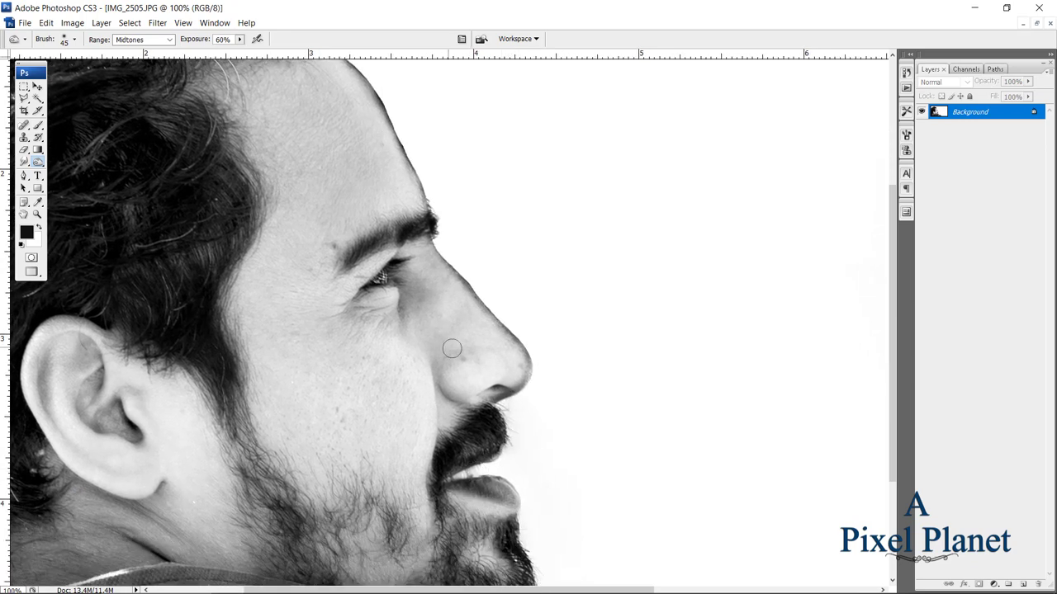
pyautogui.press(']')
pyautogui.moveTo(399, 276)
pyautogui.mouseDown()
pyautogui.moveTo(456, 404)
pyautogui.moveTo(445, 381)
pyautogui.moveTo(484, 359)
pyautogui.moveTo(477, 413)
pyautogui.moveTo(492, 386)
pyautogui.moveTo(462, 437)
pyautogui.moveTo(441, 381)
pyautogui.moveTo(436, 528)
pyautogui.mouseUp()
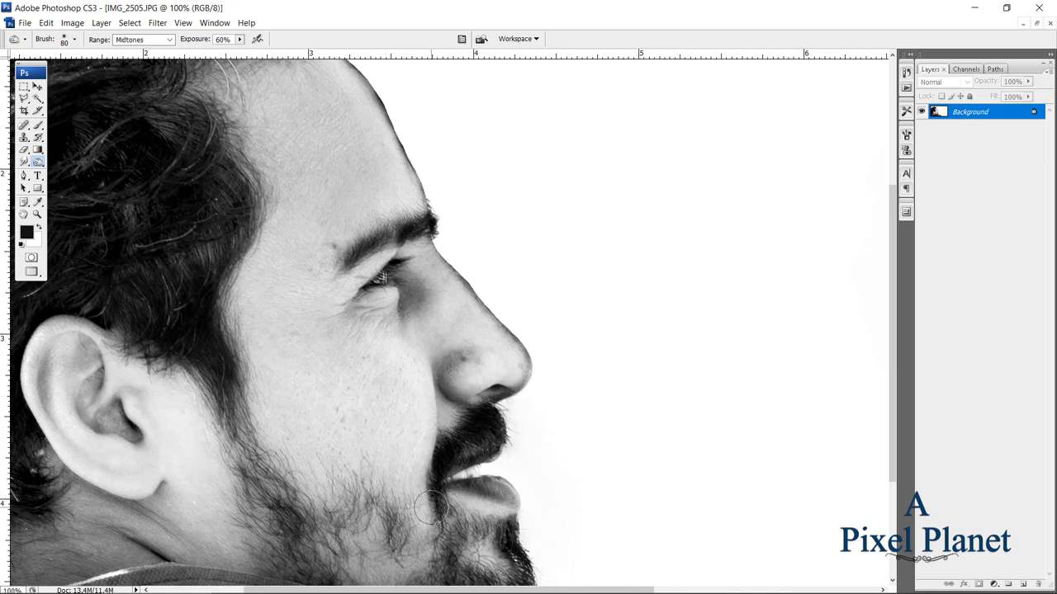
pyautogui.moveTo(423, 283)
pyautogui.mouseDown()
pyautogui.moveTo(390, 262)
pyautogui.moveTo(356, 299)
pyautogui.moveTo(394, 290)
pyautogui.moveTo(373, 308)
pyautogui.moveTo(329, 268)
pyautogui.moveTo(438, 212)
pyautogui.moveTo(425, 191)
pyautogui.moveTo(519, 319)
pyautogui.moveTo(521, 338)
pyautogui.mouseUp()
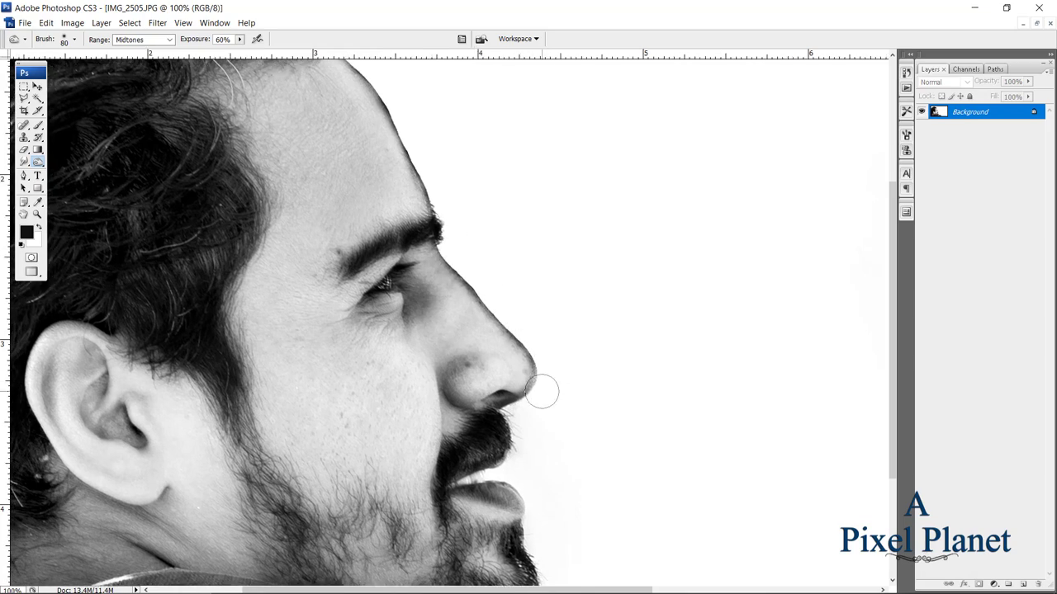
pyautogui.moveTo(542, 391); pyautogui.dragTo(613, 565)
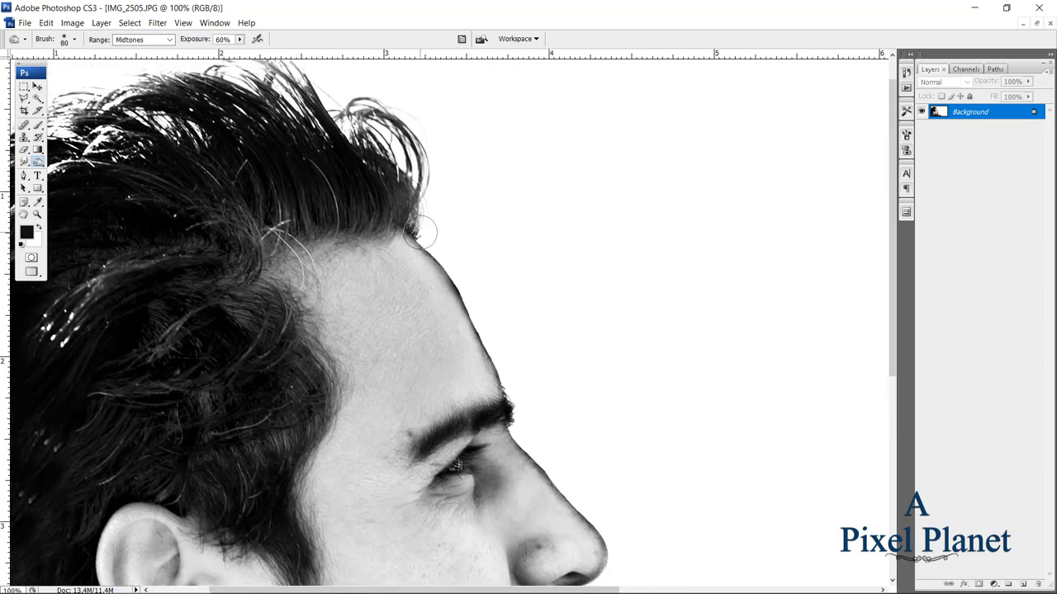
# Burn the hairline, temple, hair below the ear, and the beard along the jaw and neck.
pyautogui.moveTo(420, 235)
pyautogui.mouseDown()
pyautogui.moveTo(409, 120)
pyautogui.moveTo(276, 84)
pyautogui.moveTo(338, 121)
pyautogui.moveTo(207, 132)
pyautogui.moveTo(275, 170)
pyautogui.moveTo(370, 259)
pyautogui.moveTo(515, 253)
pyautogui.moveTo(357, 285)
pyautogui.moveTo(339, 322)
pyautogui.moveTo(412, 371)
pyautogui.moveTo(413, 395)
pyautogui.mouseUp()
pyautogui.scroll(-2, 437, 356)
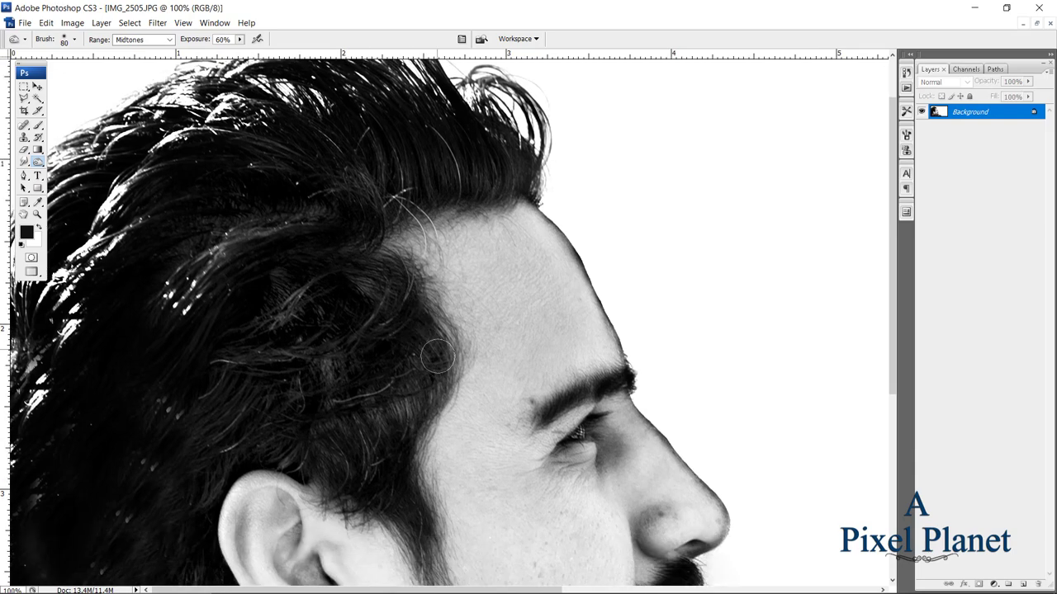
pyautogui.moveTo(438, 357)
pyautogui.mouseDown()
pyautogui.moveTo(376, 474)
pyautogui.moveTo(326, 322)
pyautogui.mouseUp()
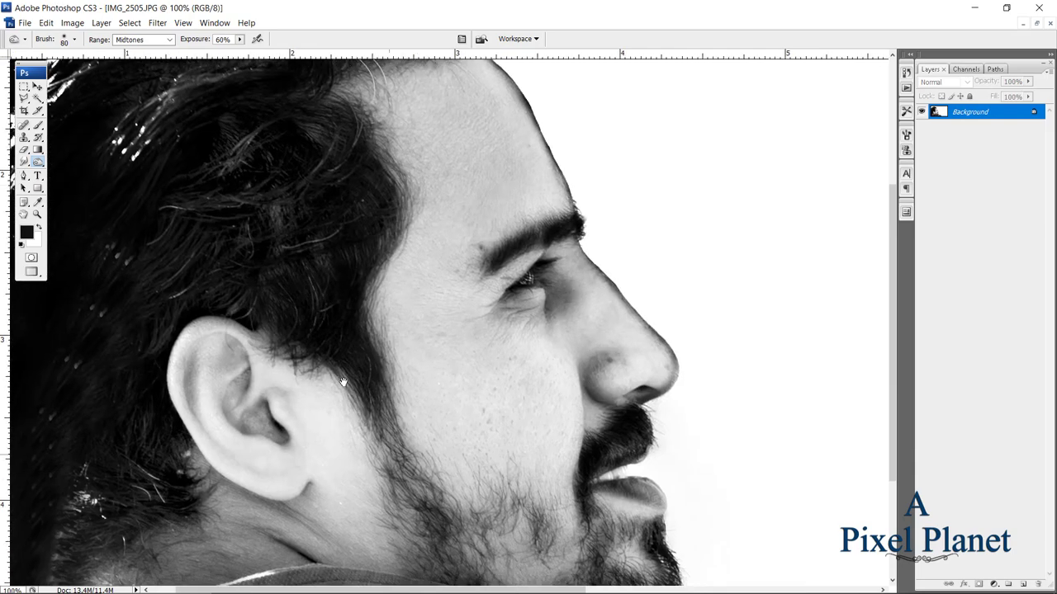
pyautogui.moveTo(343, 381)
pyautogui.mouseDown()
pyautogui.moveTo(338, 334)
pyautogui.moveTo(388, 282)
pyautogui.mouseUp()
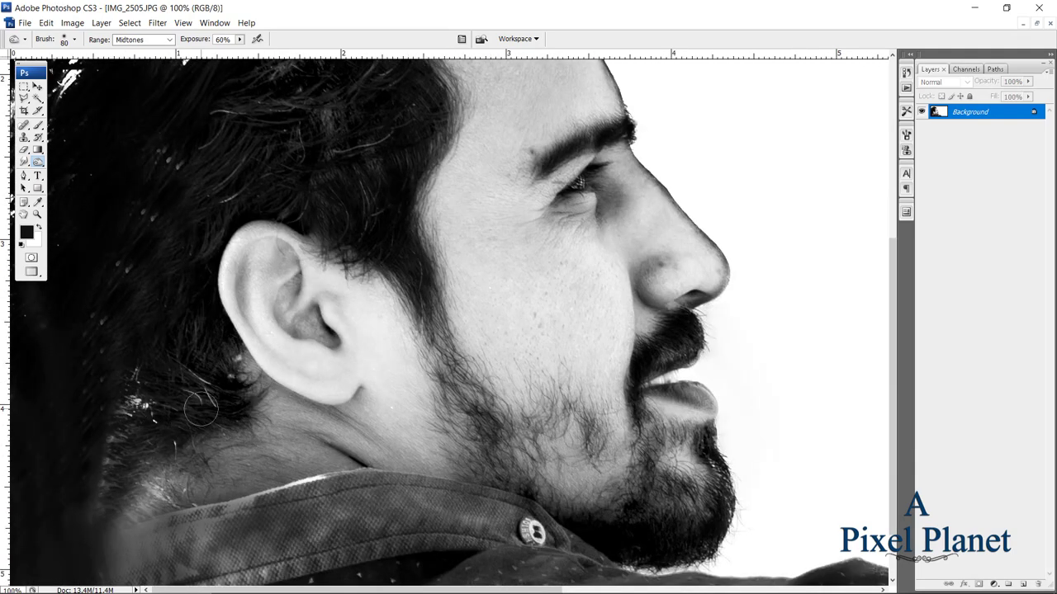
pyautogui.moveTo(200, 408)
pyautogui.mouseDown()
pyautogui.moveTo(75, 500)
pyautogui.moveTo(130, 406)
pyautogui.mouseUp()
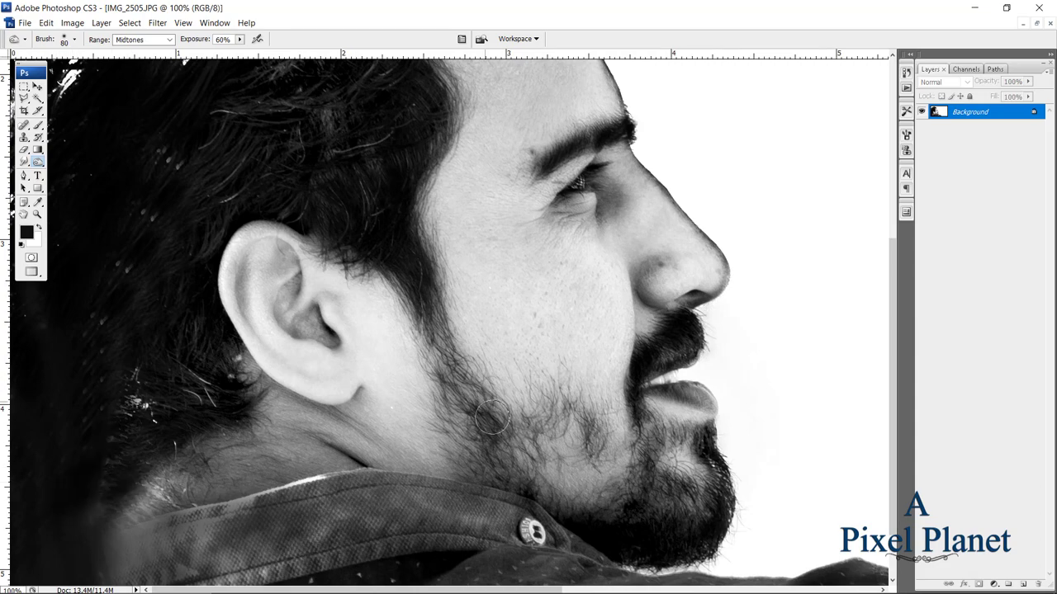
pyautogui.moveTo(492, 420)
pyautogui.mouseDown()
pyautogui.moveTo(460, 373)
pyautogui.moveTo(549, 495)
pyautogui.moveTo(618, 512)
pyautogui.mouseUp()
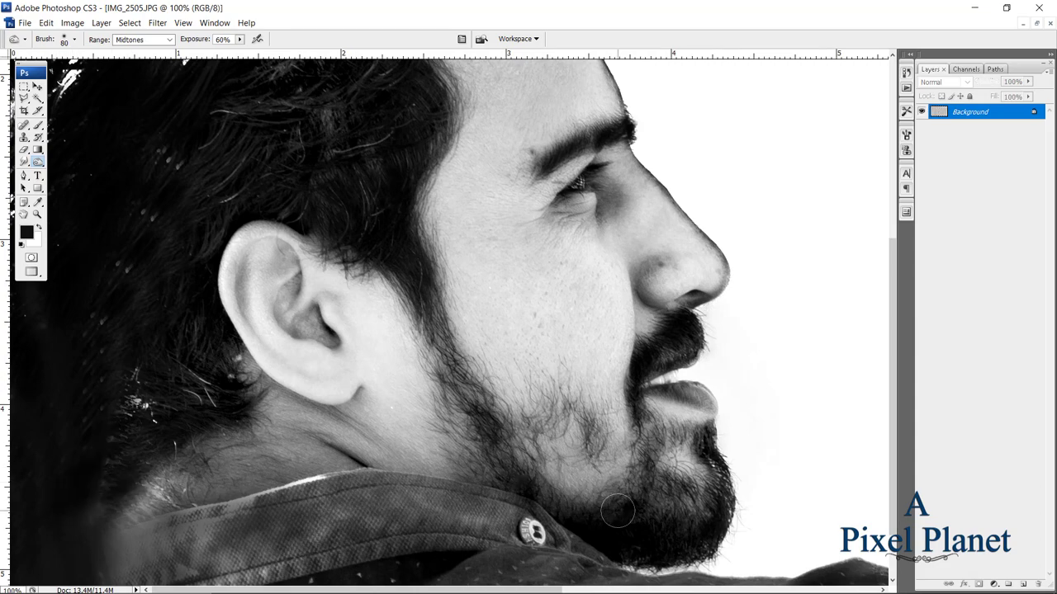
pyautogui.press('v')
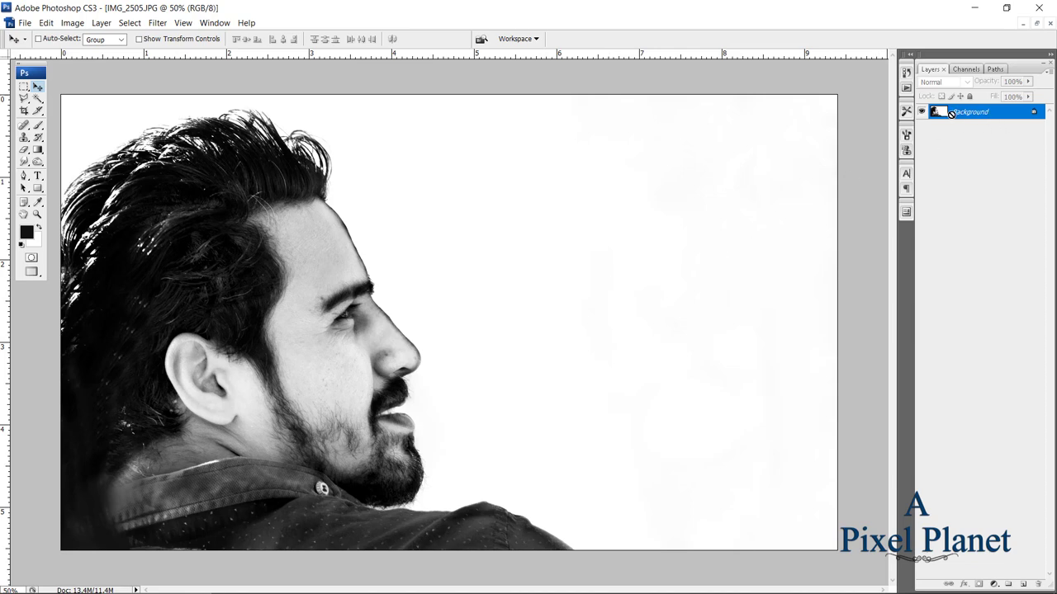
# Duplicate the portrait to Layer 1 and apply a Threshold at level 128.
pyautogui.hotkey('ctrl', 'j')
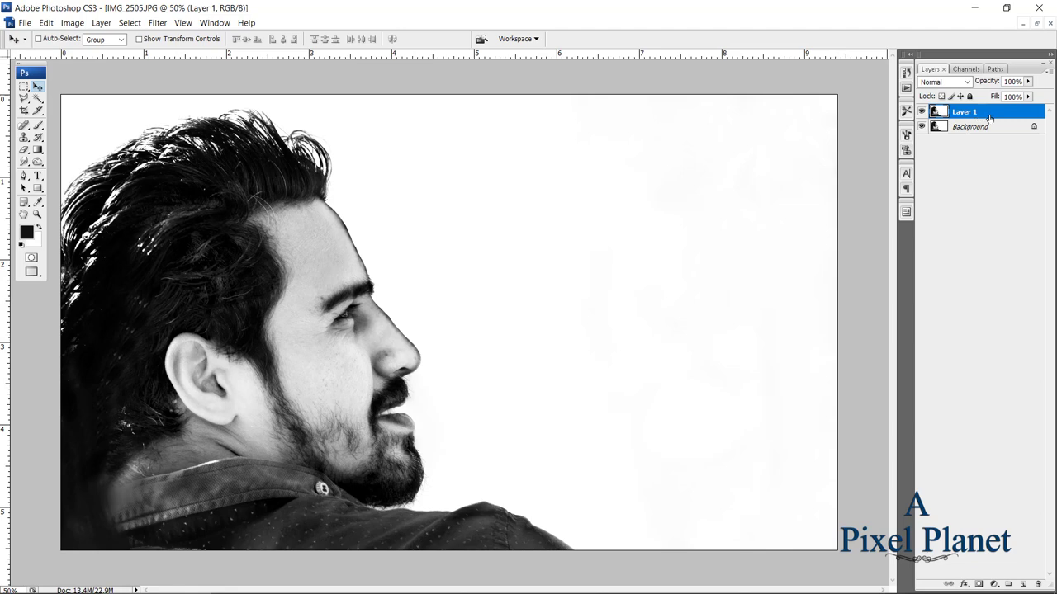
pyautogui.click(80, 25)
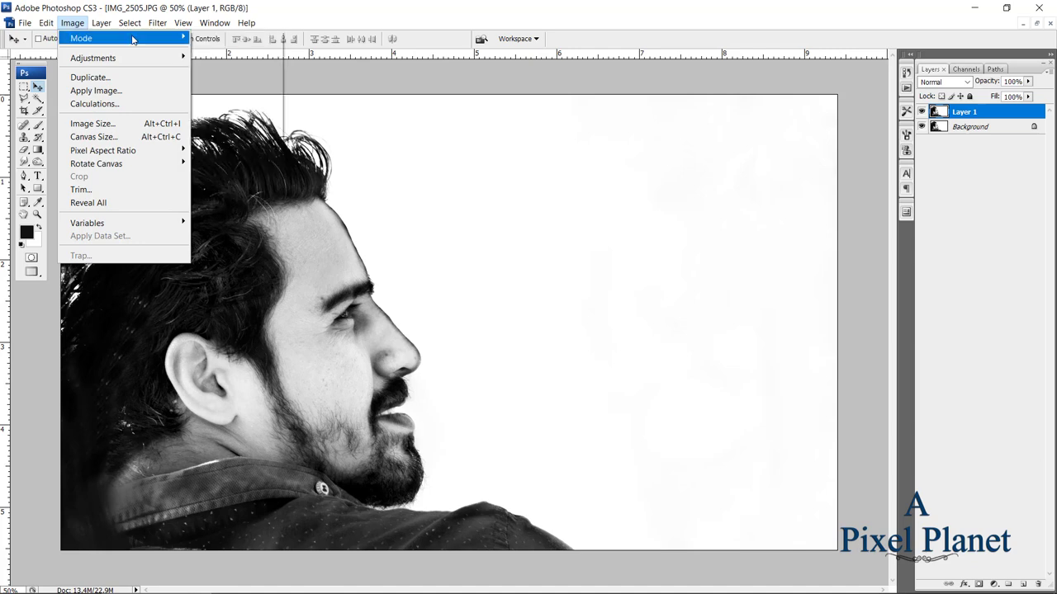
pyautogui.moveTo(124, 58)
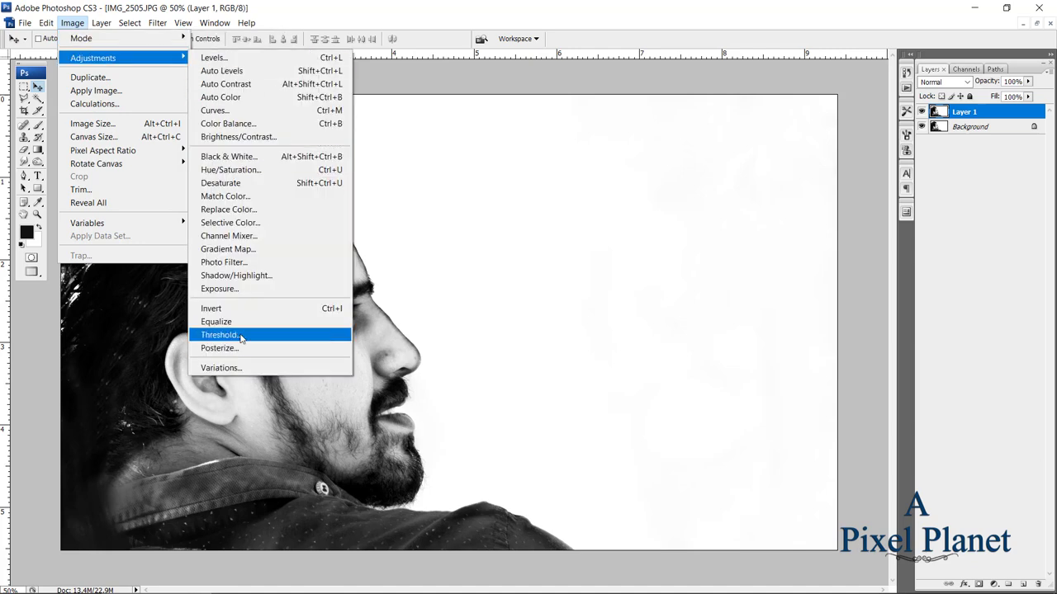
pyautogui.click(218, 334)
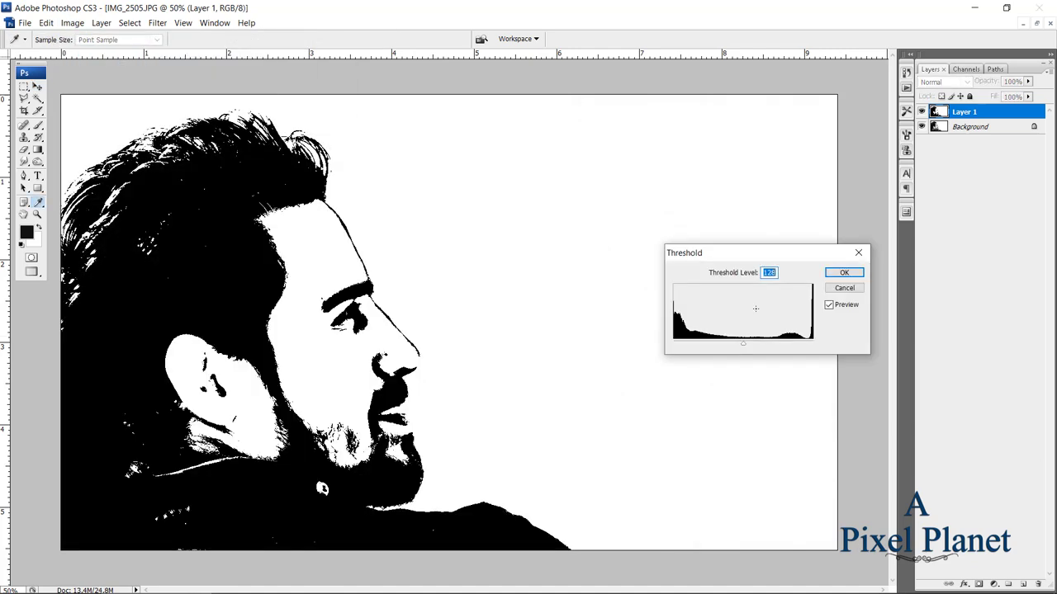
pyautogui.click(845, 273)
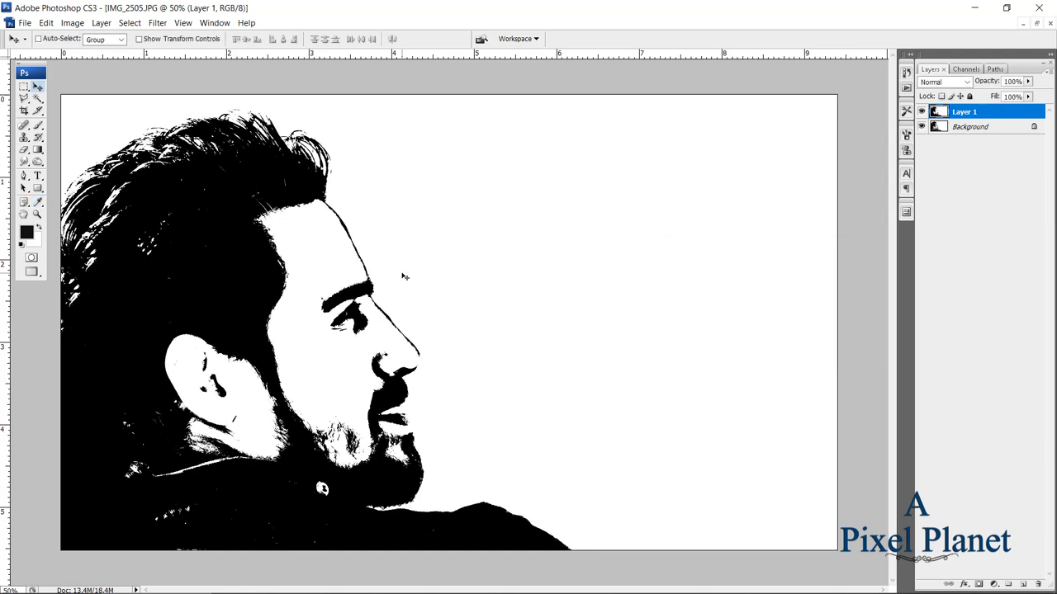
# Open DUKES_VIEW_01 from the Premiere folder, select all of it, and return to the IMG_2505 portrait.
pyautogui.hotkey('ctrl', 'o')
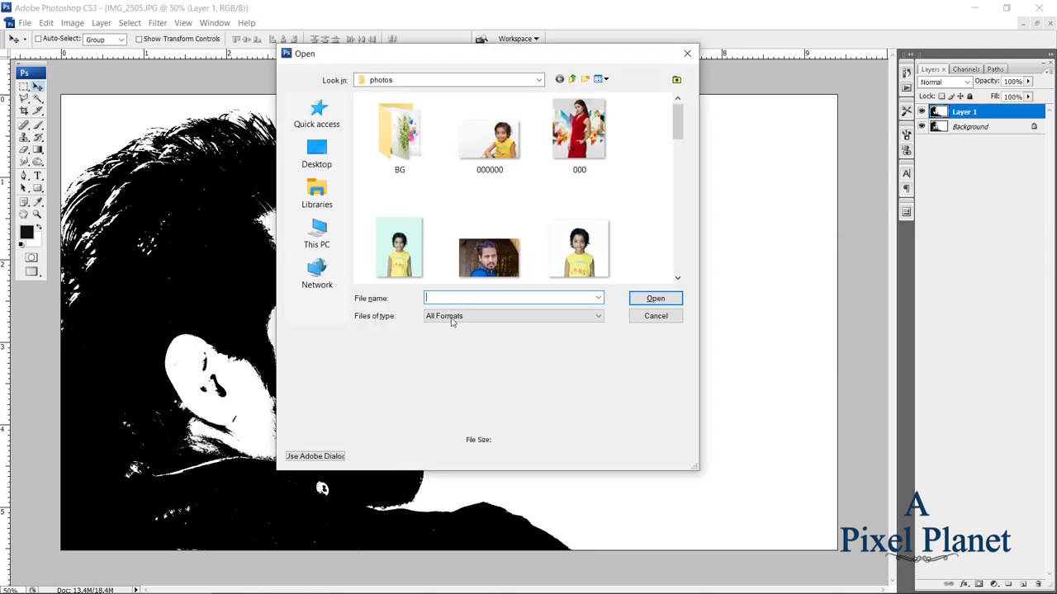
pyautogui.moveTo(678, 122)
pyautogui.mouseDown()
pyautogui.moveTo(677, 184)
pyautogui.moveTo(673, 103)
pyautogui.mouseUp()
pyautogui.press('BackSpace')
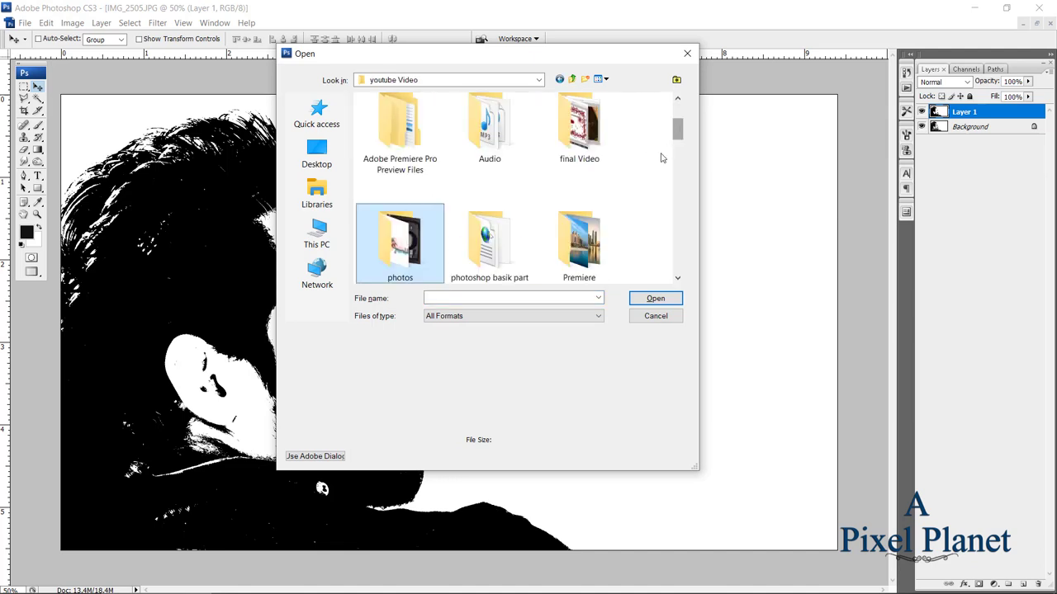
pyautogui.doubleClick(578, 241)
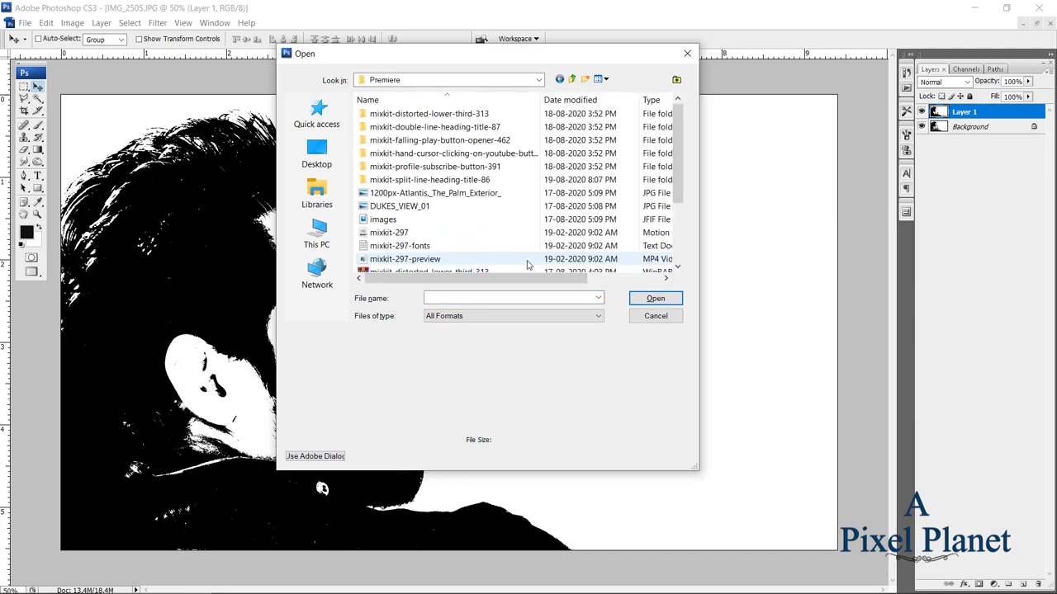
pyautogui.click(400, 205)
pyautogui.click(655, 299)
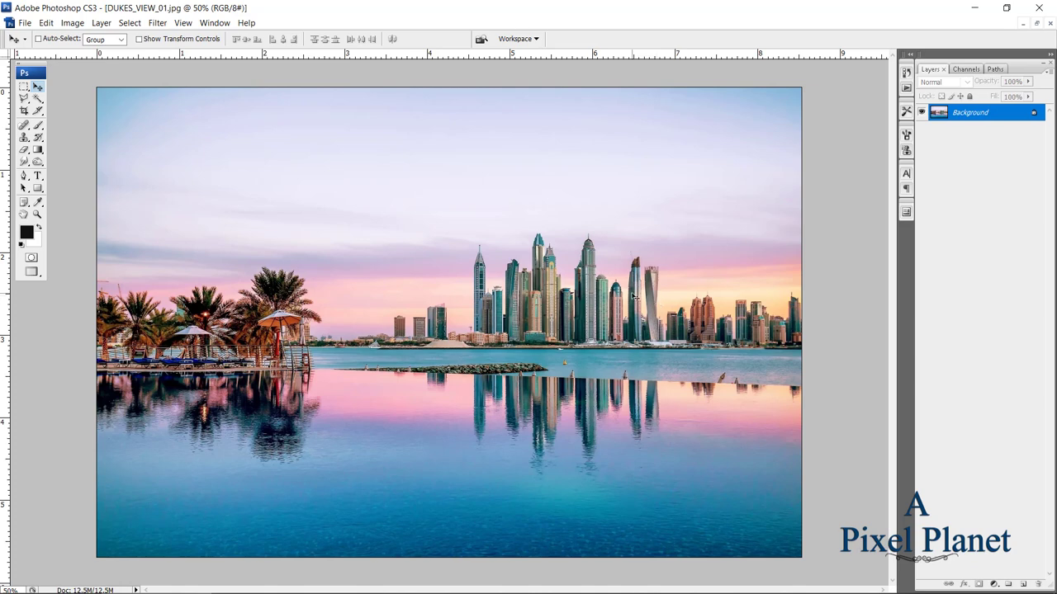
pyautogui.hotkey('ctrl', 'a')
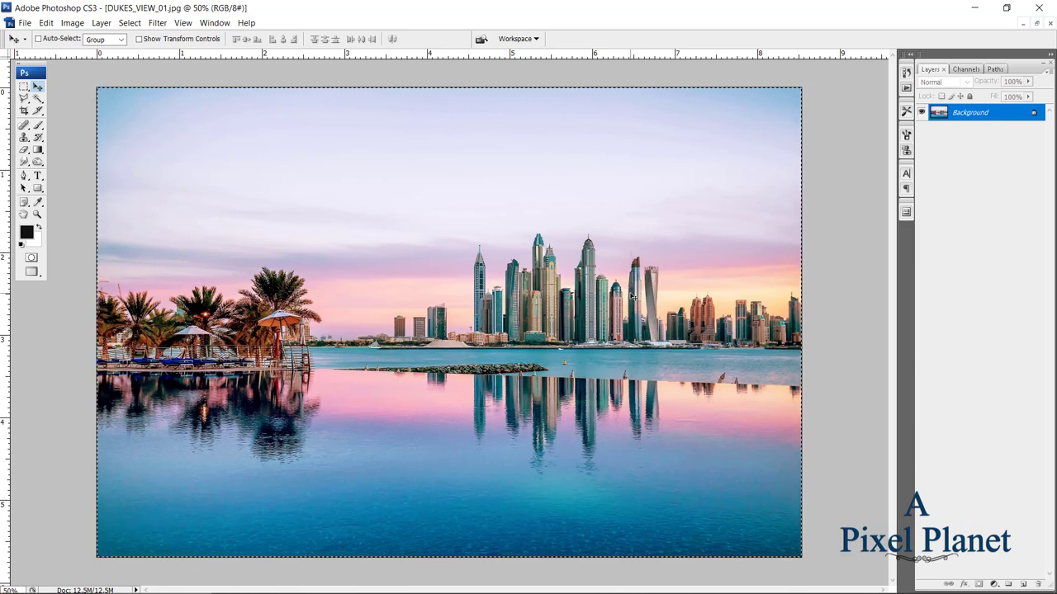
pyautogui.hotkey('ctrl', 'Tab')
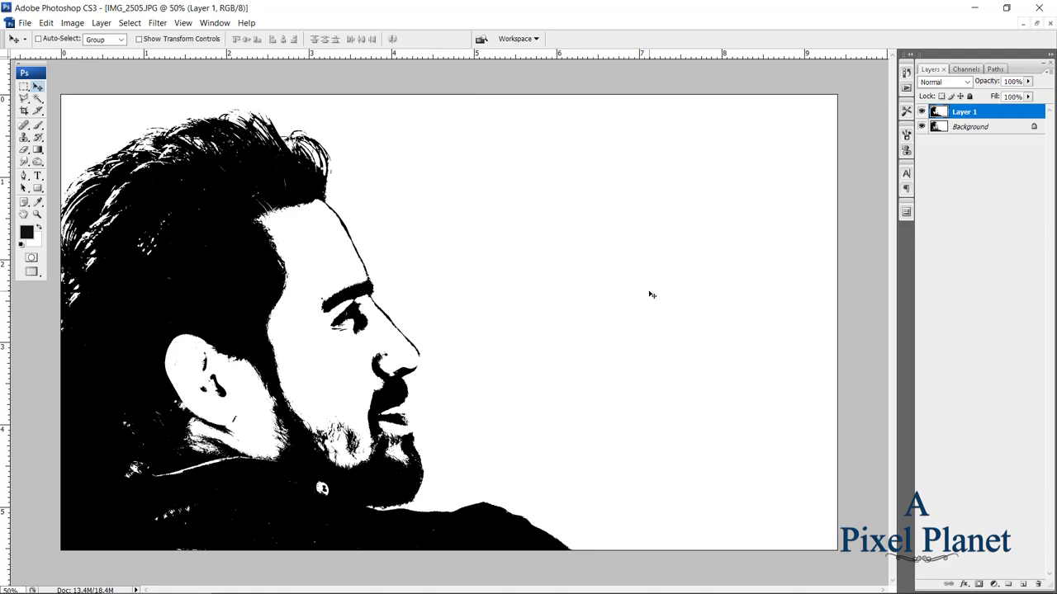
# Paste the skyline as Layer 2, blend it Linear Dodge (Add), and fit the towers inside the head.
pyautogui.hotkey('ctrl', 'v')
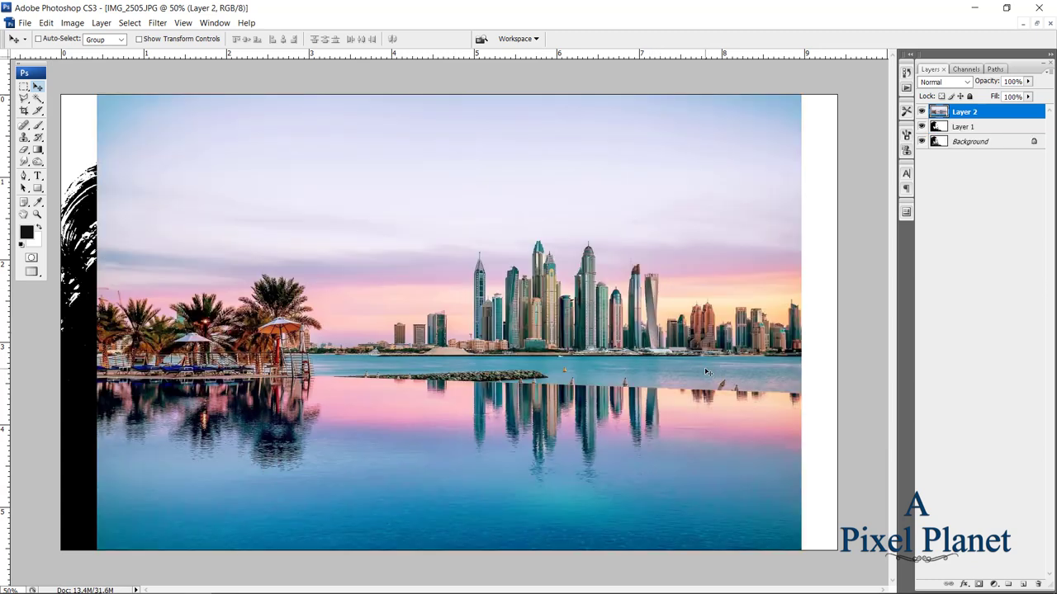
pyautogui.moveTo(698, 371); pyautogui.dragTo(640, 363)
pyautogui.rightClick(476, 276)
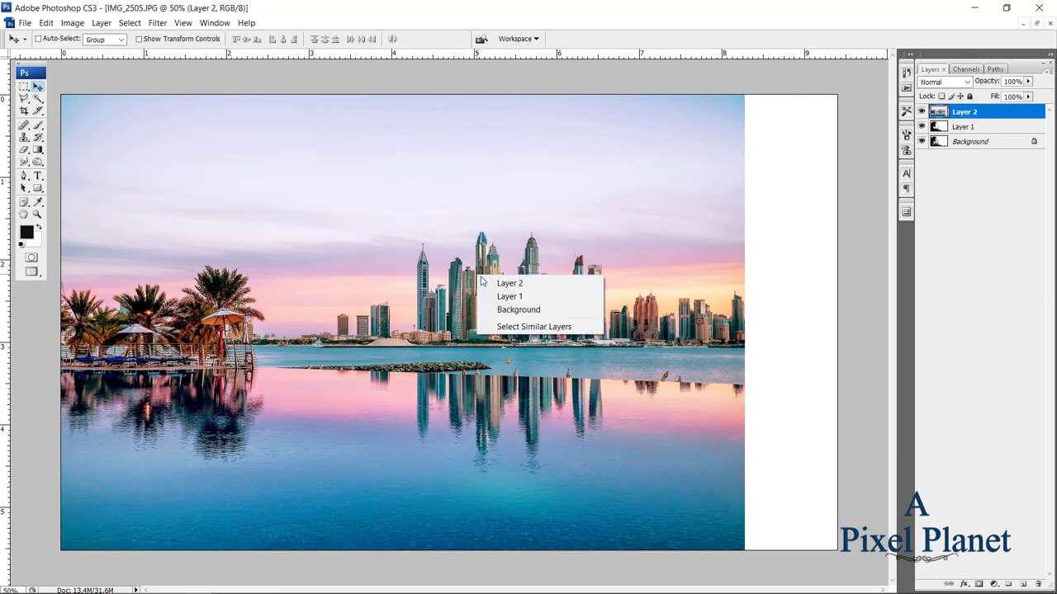
pyautogui.click(487, 234)
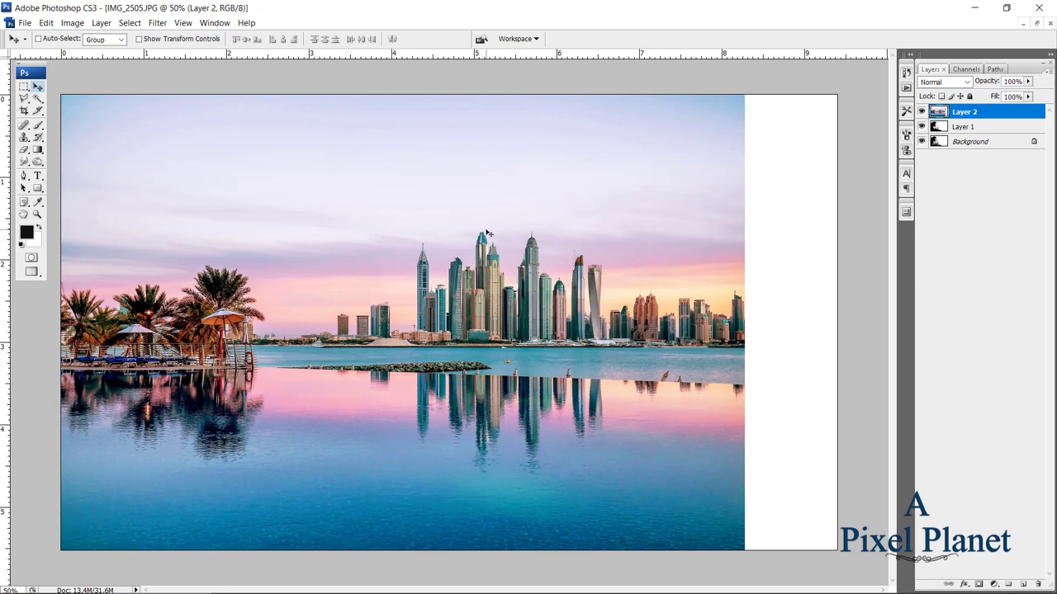
pyautogui.click(947, 82)
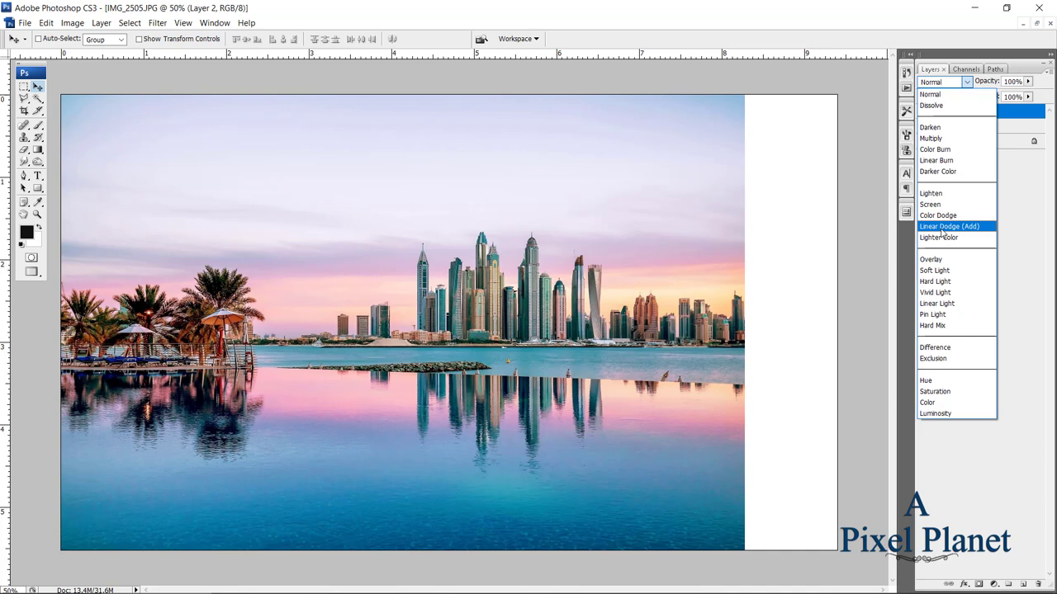
pyautogui.click(939, 229)
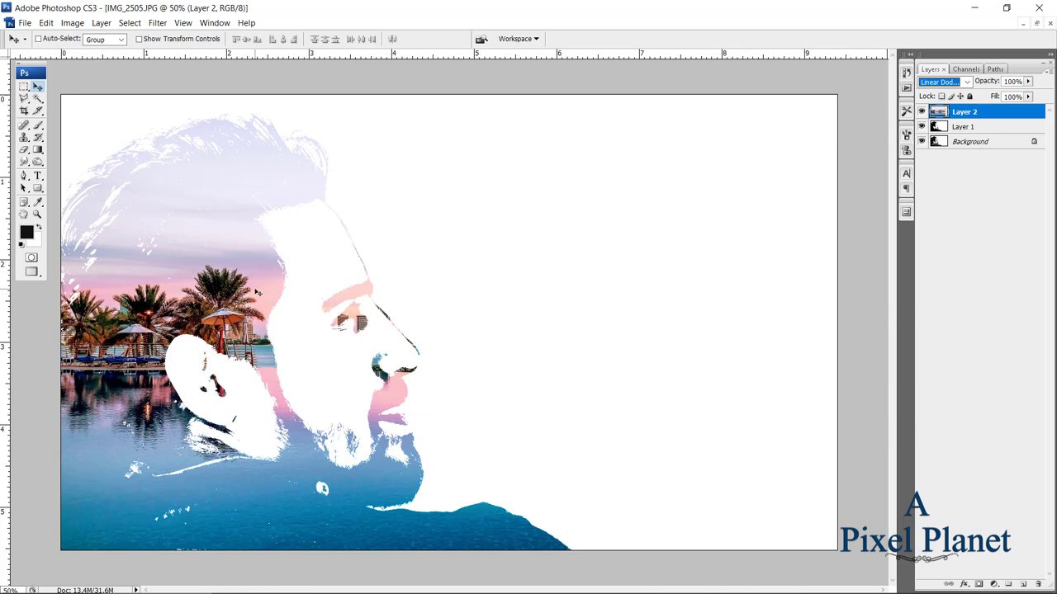
pyautogui.moveTo(256, 292)
pyautogui.mouseDown()
pyautogui.moveTo(189, 293)
pyautogui.moveTo(211, 316)
pyautogui.mouseUp()
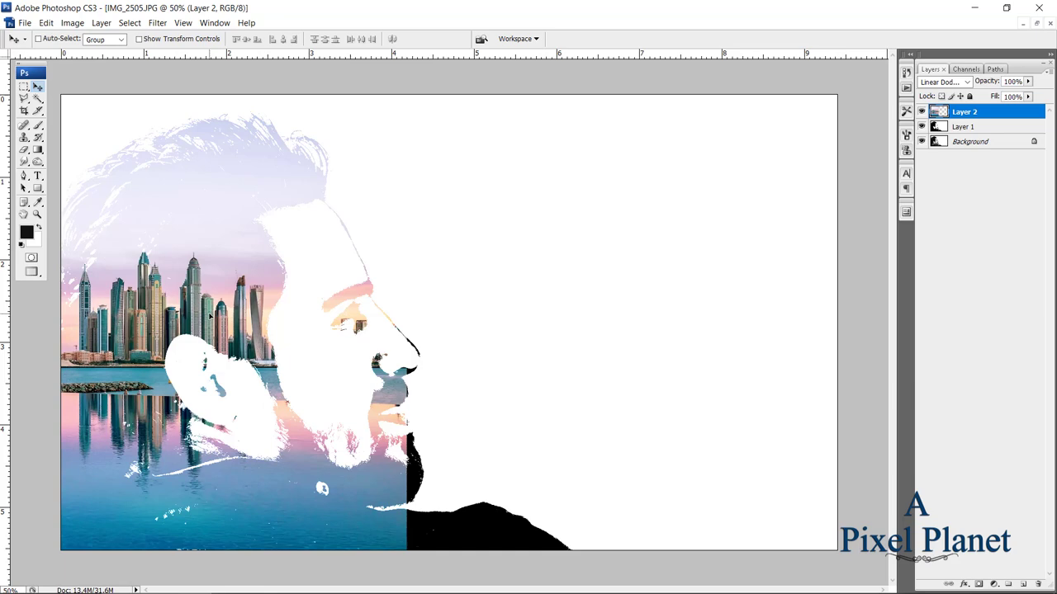
# Select the skyline's lower part over the chin and stretch it rightward across the beard and shoulders.
pyautogui.press('m')
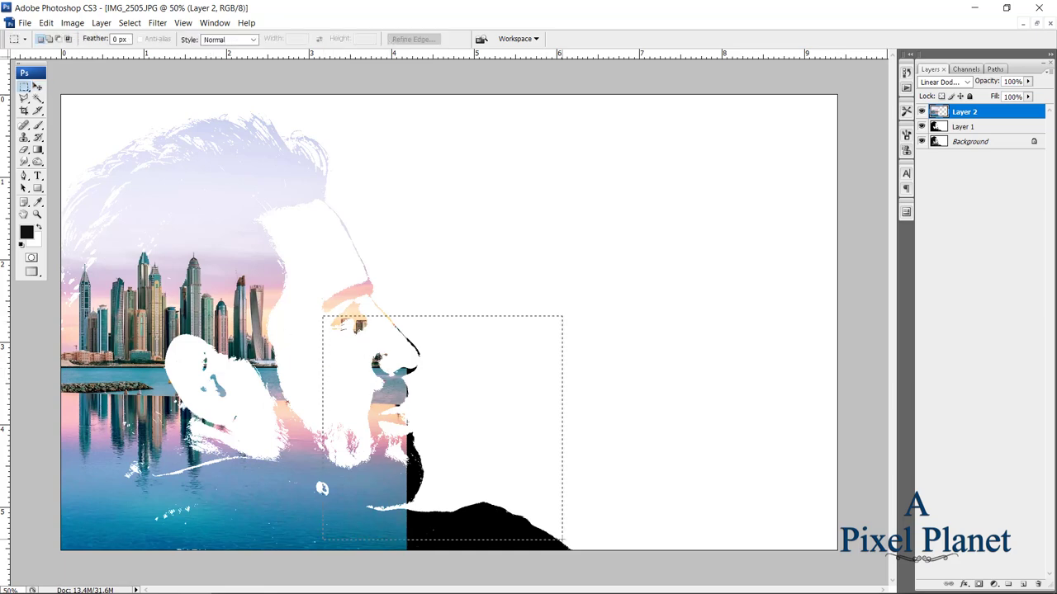
pyautogui.moveTo(562, 542); pyautogui.dragTo(491, 562)
pyautogui.hotkey('ctrl', 't')
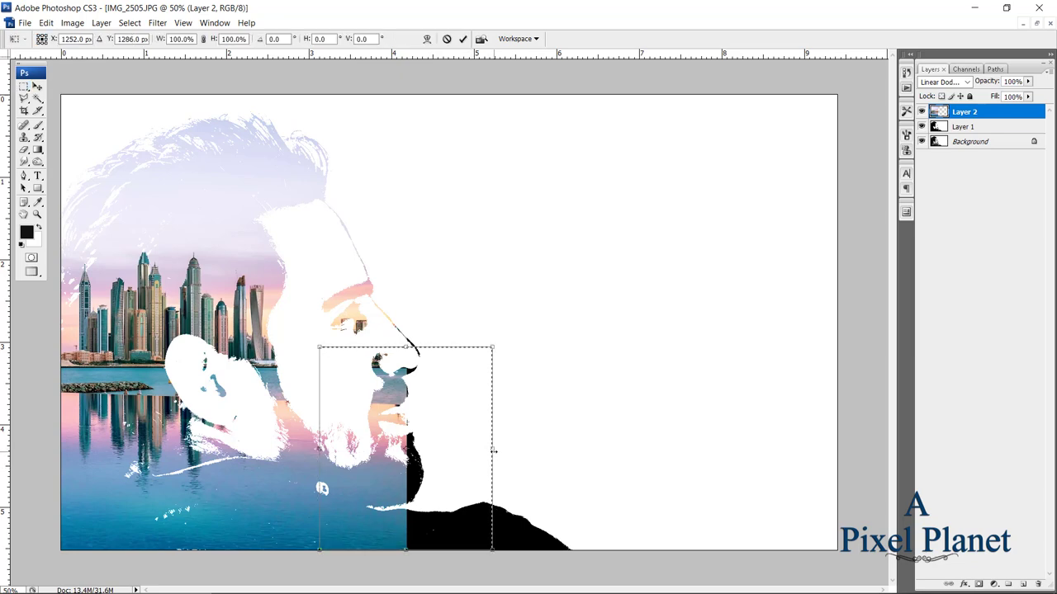
pyautogui.moveTo(492, 452)
pyautogui.mouseDown()
pyautogui.moveTo(831, 452)
pyautogui.moveTo(581, 436)
pyautogui.mouseUp()
pyautogui.press('Return')
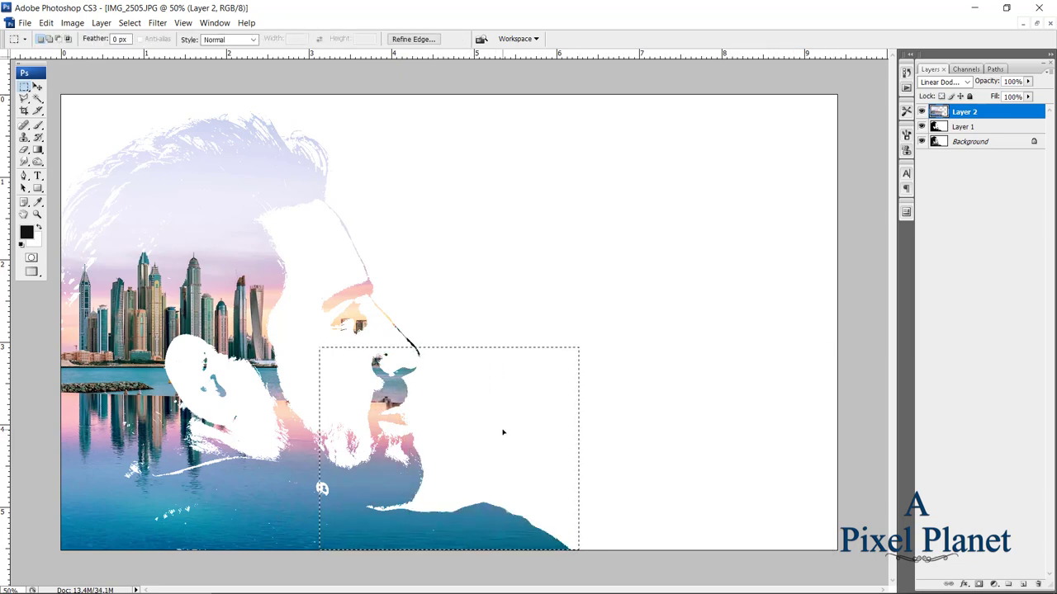
pyautogui.hotkey('ctrl', 'd')
pyautogui.press('v')
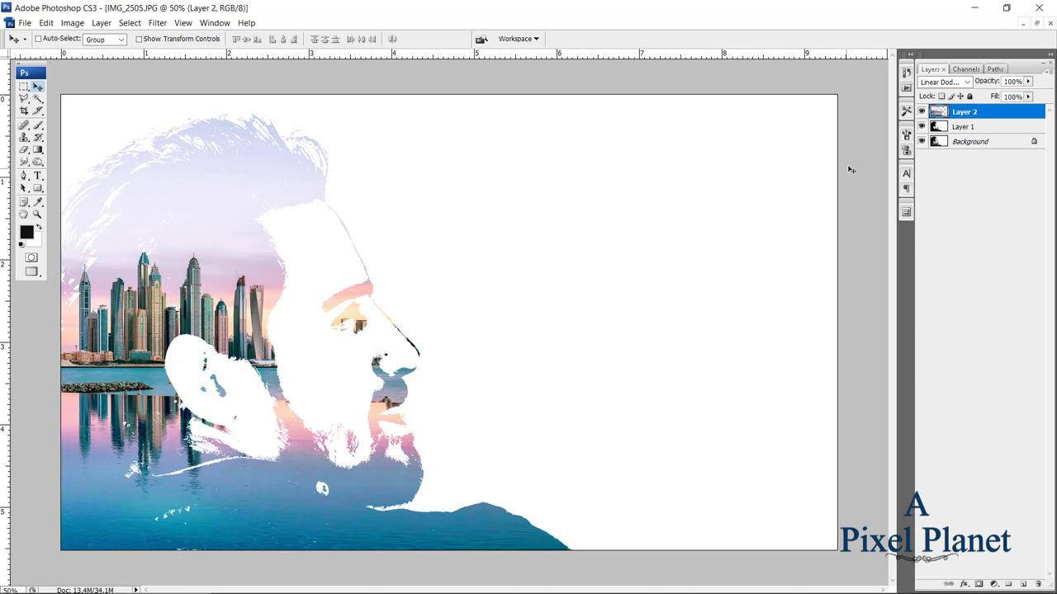
# Duplicate the Background portrait, move the copy to the top of the stack, and set its opacity to 55%.
pyautogui.click(968, 144)
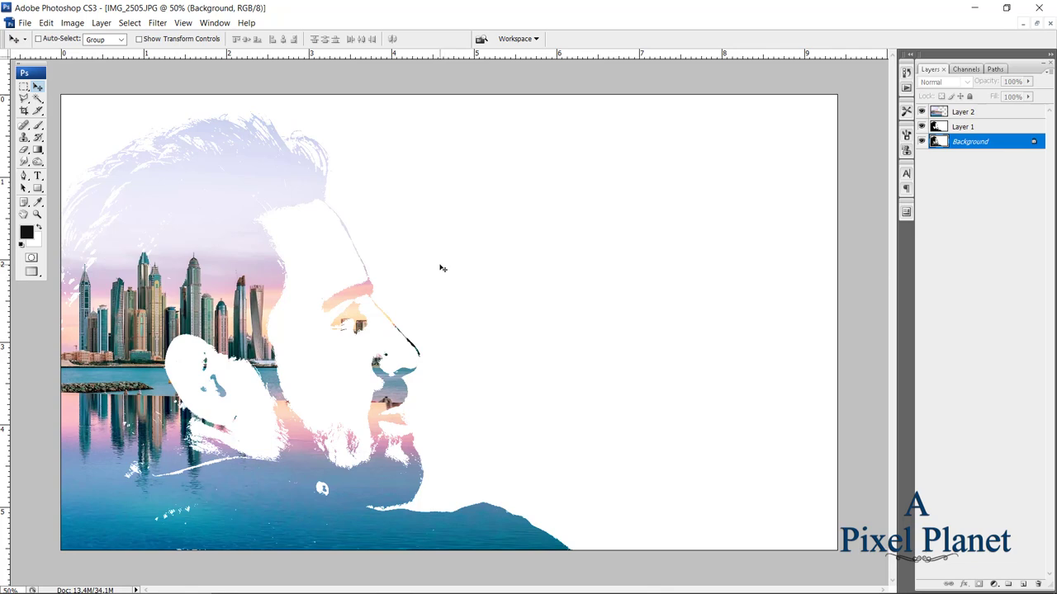
pyautogui.hotkey('ctrl', 'j')
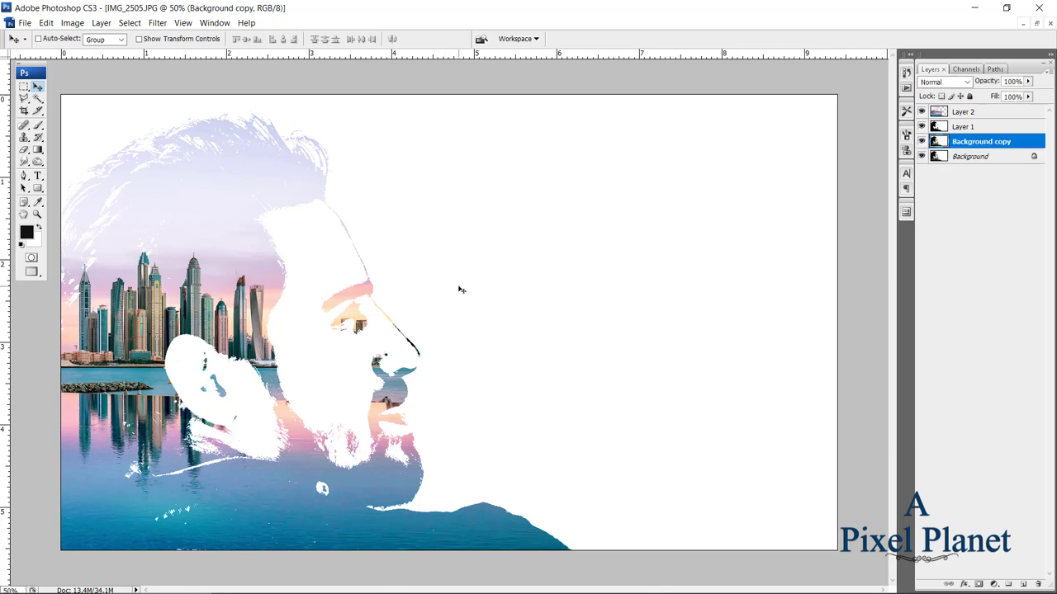
pyautogui.hotkey('ctrl', ']')
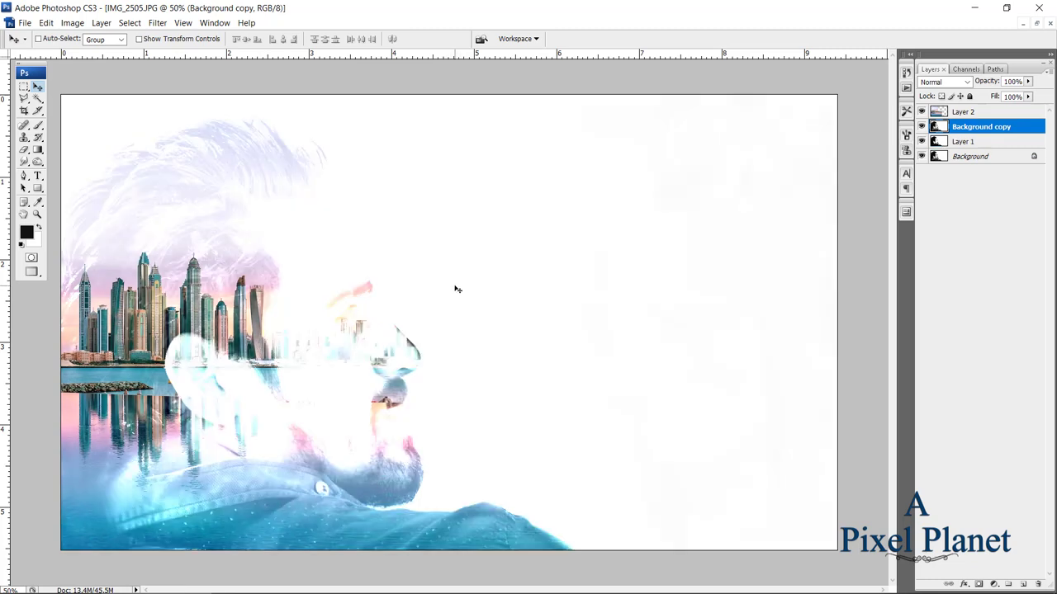
pyautogui.hotkey('ctrl', ']')
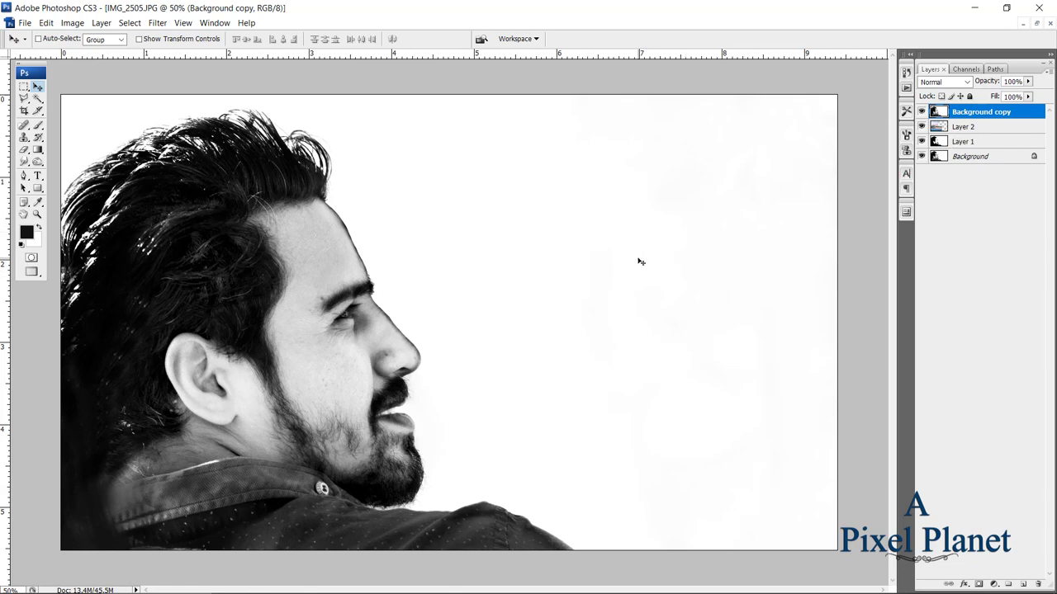
pyautogui.rightClick(357, 340)
pyautogui.click(365, 347)
pyautogui.press('5')
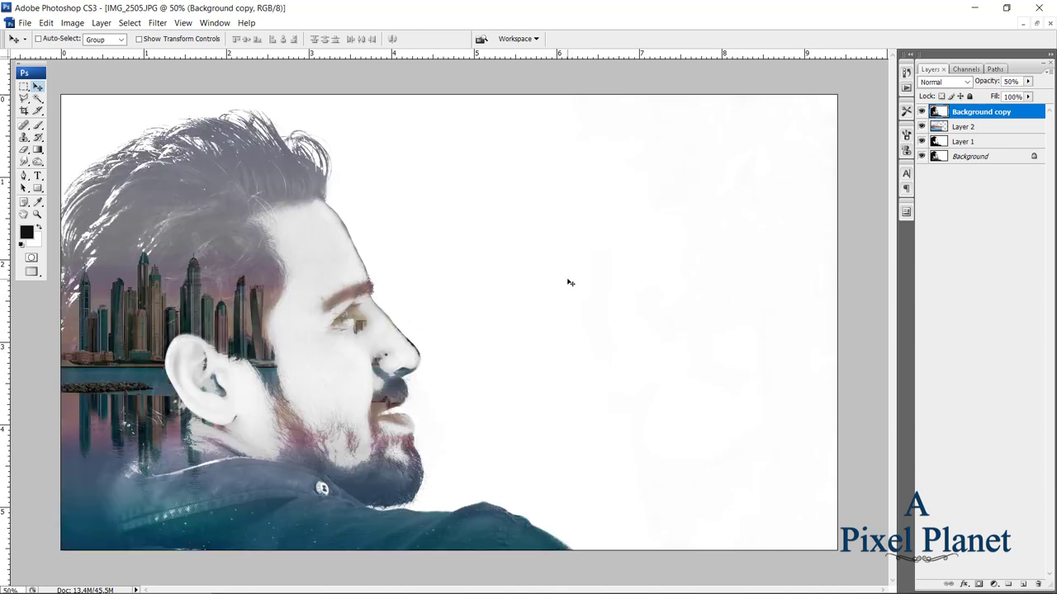
pyautogui.press('6')
pyautogui.press('6')
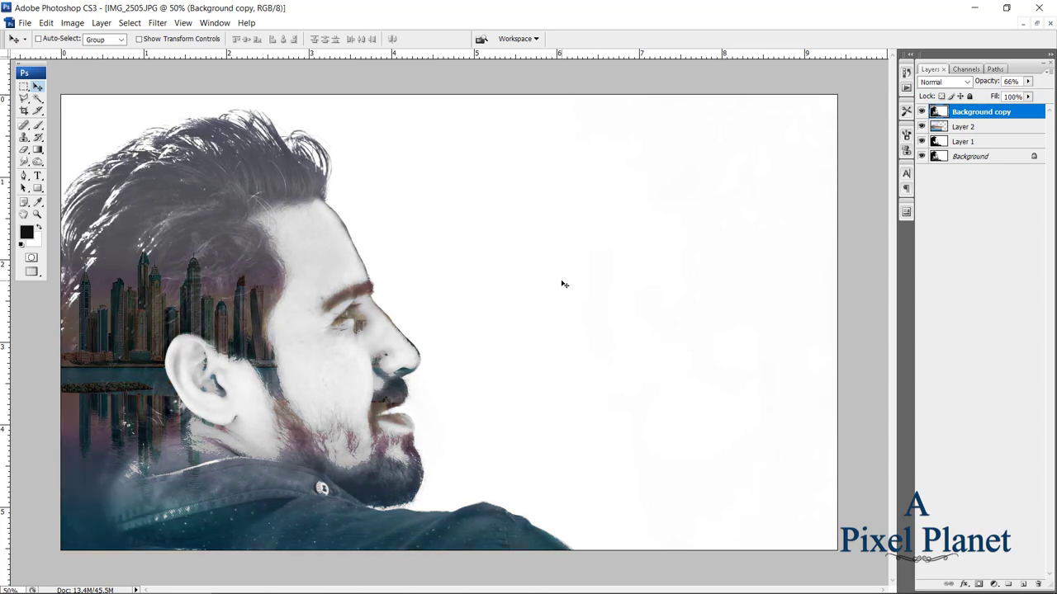
pyautogui.press('5')
pyautogui.press('5')
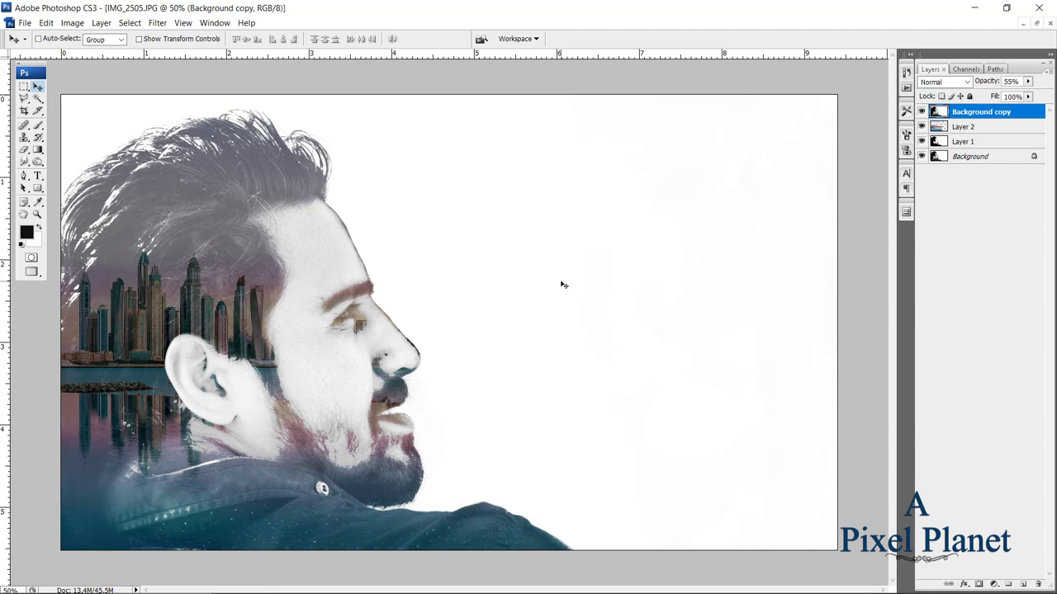
pyautogui.press('5')
pyautogui.press('5')
pyautogui.press('5')
pyautogui.press('e')
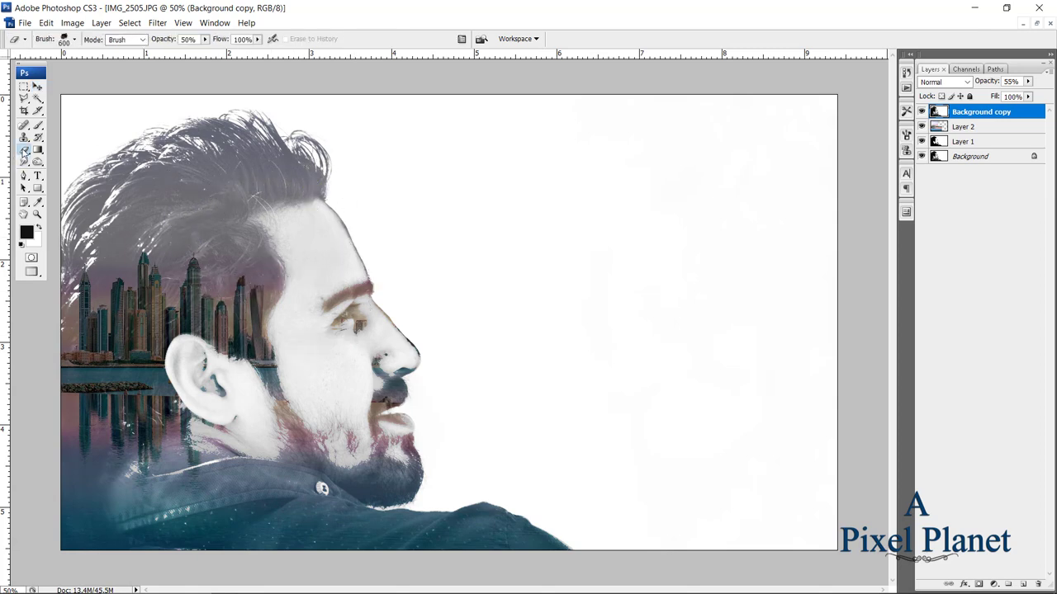
# Erase the portrait copy with a soft round brush over the hair, water reflection and face edge.
pyautogui.click(75, 41)
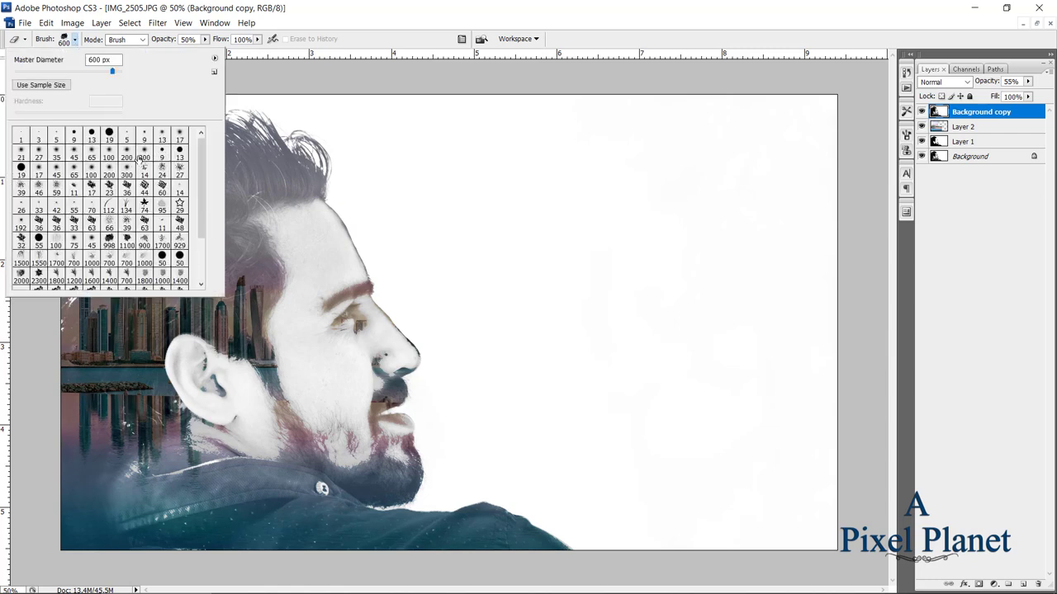
pyautogui.click(594, 230)
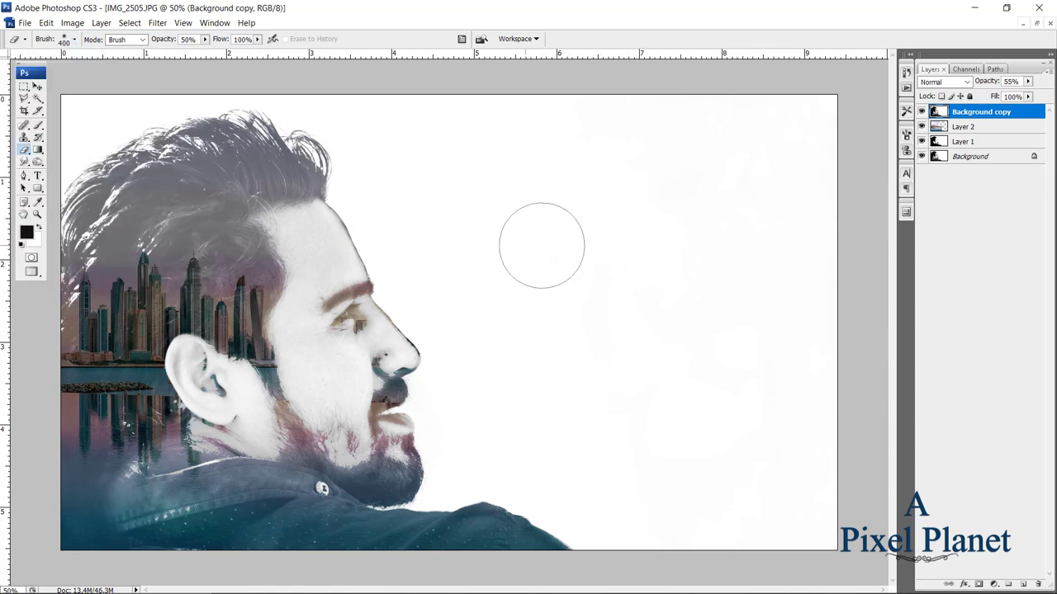
pyautogui.press(']')
pyautogui.press(']')
pyautogui.press(']')
pyautogui.moveTo(294, 99)
pyautogui.mouseDown()
pyautogui.moveTo(165, 272)
pyautogui.moveTo(83, 479)
pyautogui.mouseUp()
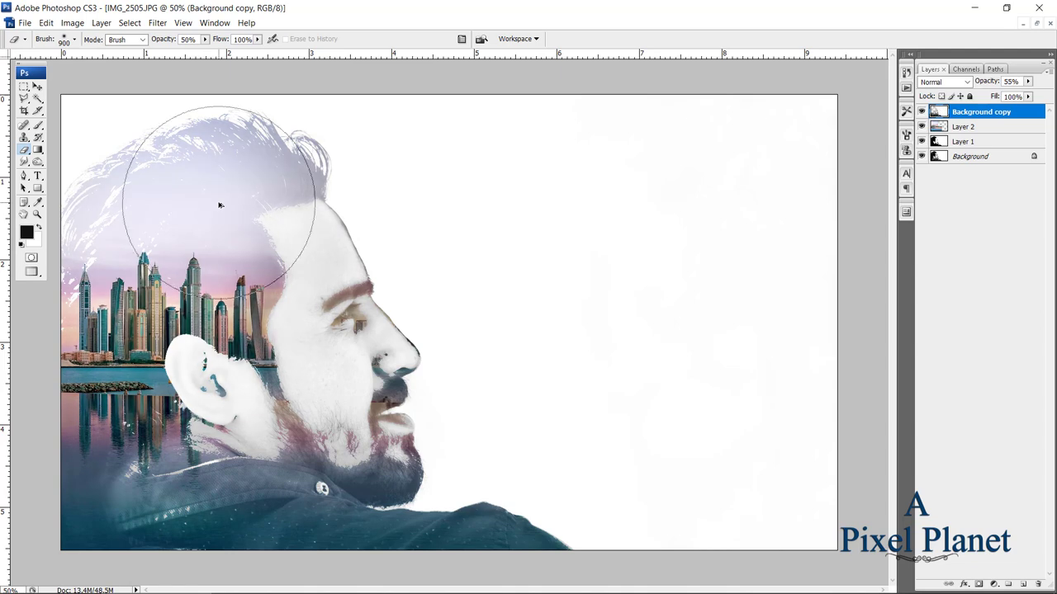
pyautogui.press('[')
pyautogui.press('[')
pyautogui.press('[')
pyautogui.press('[')
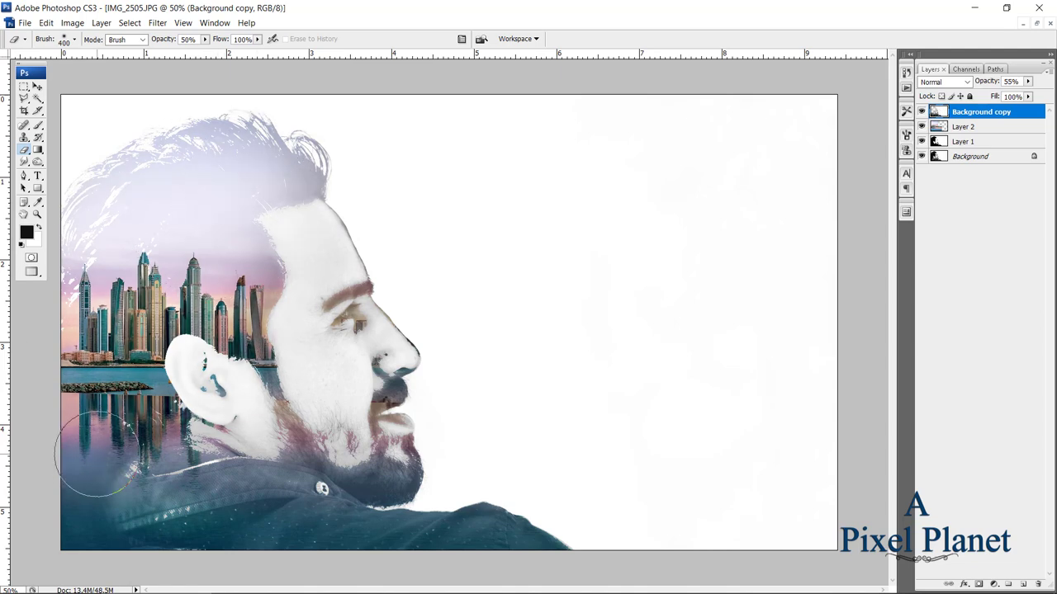
pyautogui.moveTo(91, 413)
pyautogui.mouseDown()
pyautogui.moveTo(153, 508)
pyautogui.moveTo(220, 493)
pyautogui.moveTo(523, 562)
pyautogui.mouseUp()
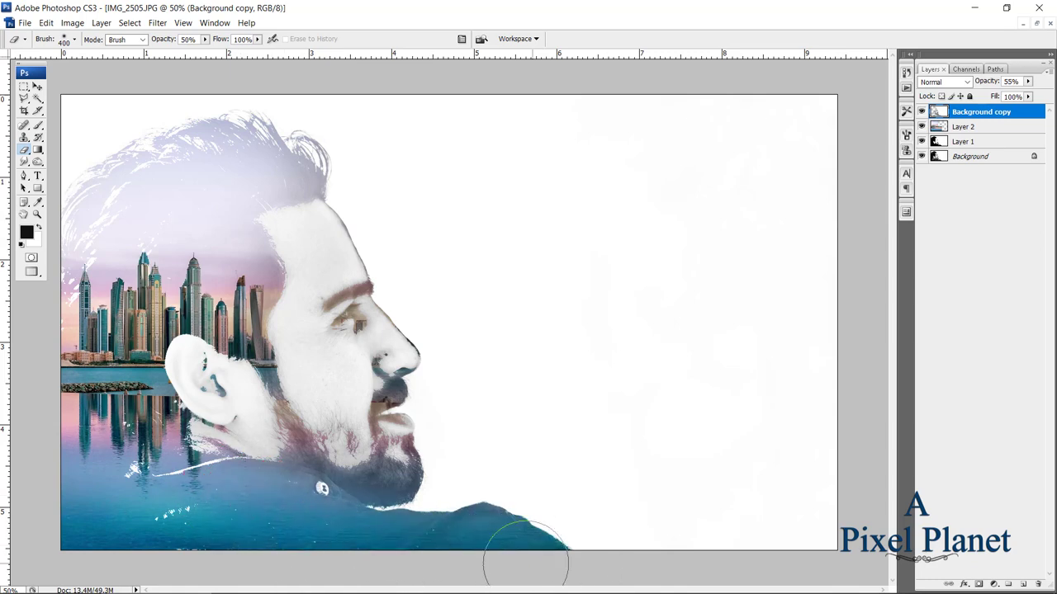
pyautogui.moveTo(270, 239); pyautogui.dragTo(322, 370)
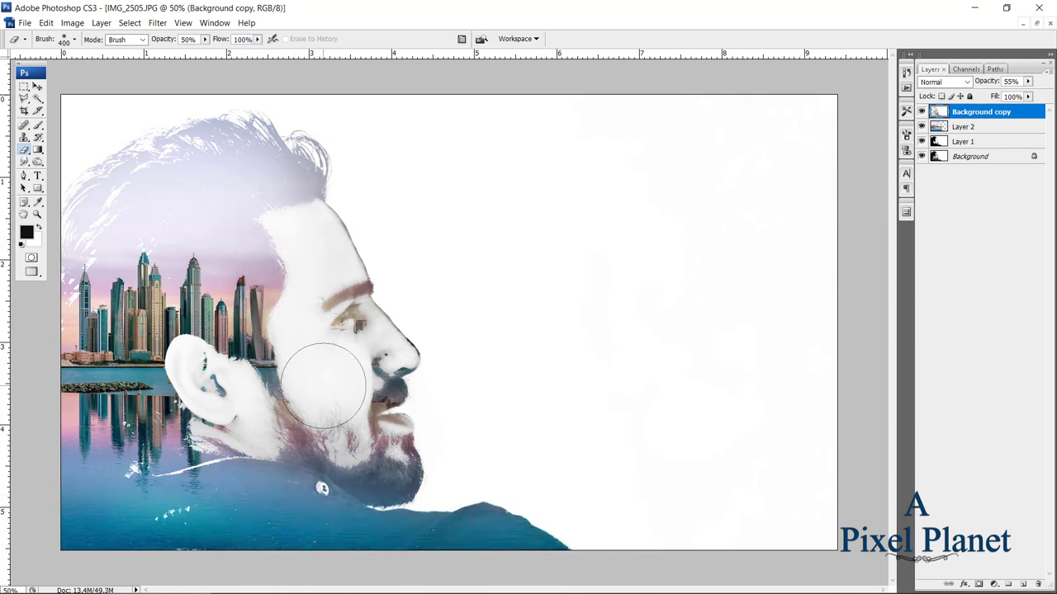
# Fade the copy around the mouth, chin and neck, then around the eye at 30% eraser opacity.
pyautogui.press('p')
pyautogui.press('e')
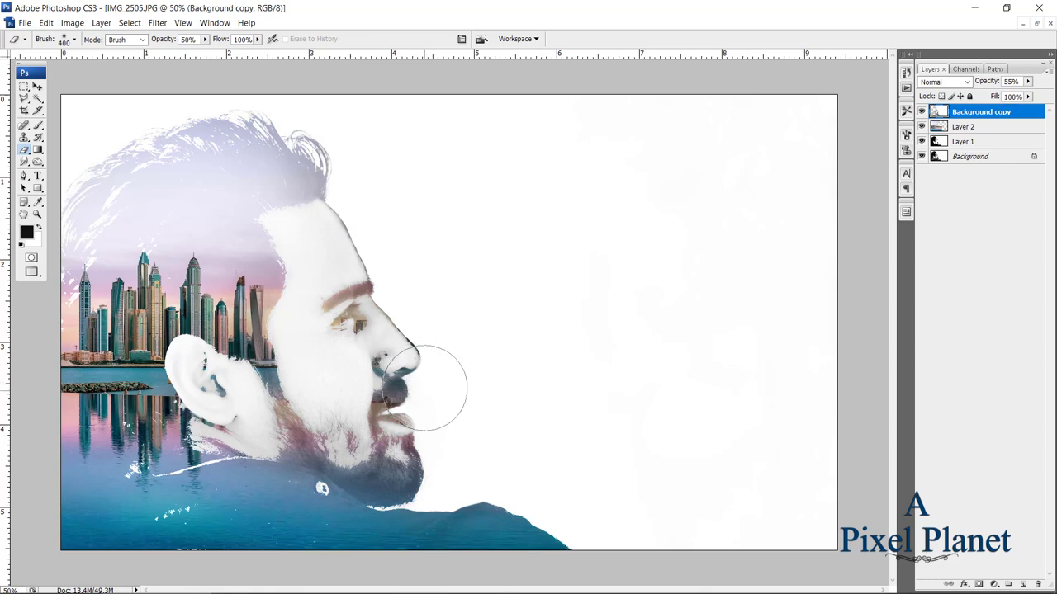
pyautogui.press('[')
pyautogui.press('[')
pyautogui.moveTo(415, 400)
pyautogui.mouseDown()
pyautogui.moveTo(412, 448)
pyautogui.moveTo(372, 412)
pyautogui.moveTo(328, 446)
pyautogui.moveTo(300, 385)
pyautogui.moveTo(347, 424)
pyautogui.mouseUp()
pyautogui.moveTo(259, 415); pyautogui.dragTo(231, 429)
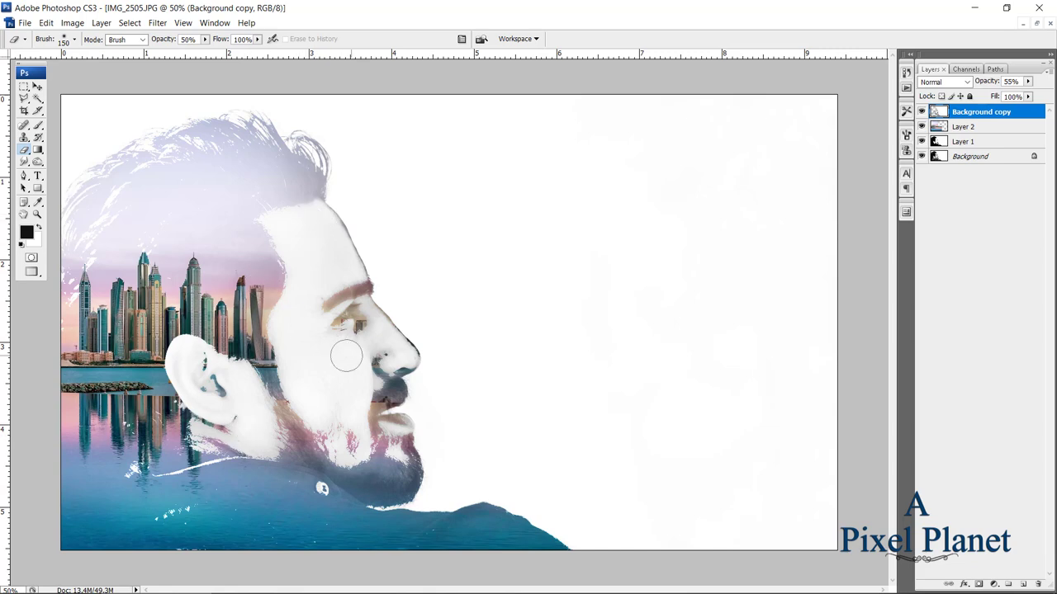
pyautogui.press('3')
pyautogui.moveTo(362, 338)
pyautogui.mouseDown()
pyautogui.moveTo(354, 330)
pyautogui.moveTo(346, 349)
pyautogui.moveTo(323, 354)
pyautogui.moveTo(316, 332)
pyautogui.mouseUp()
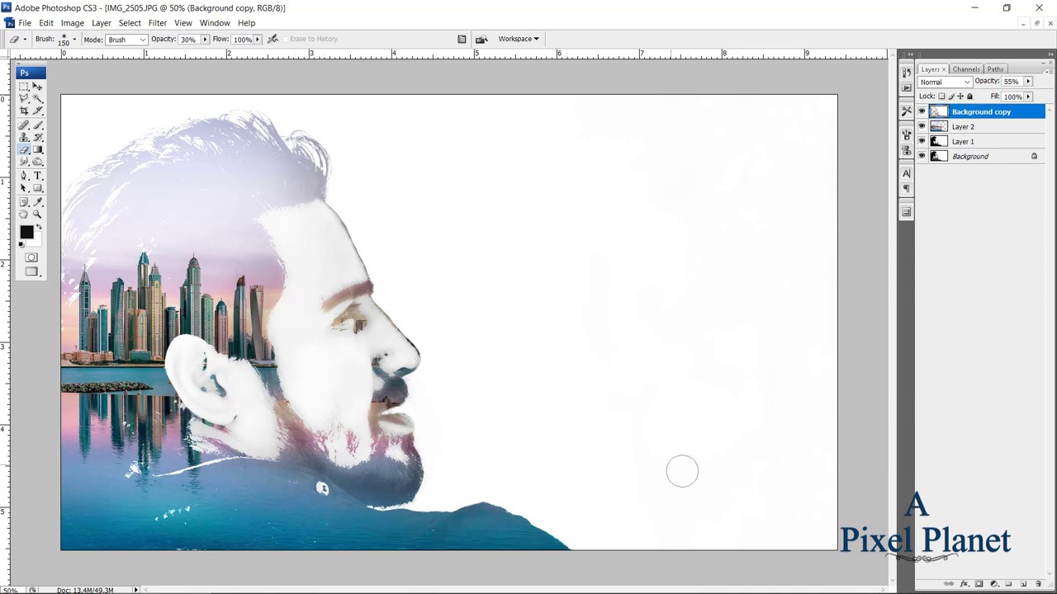
pyautogui.hotkey('ctrl', '-')
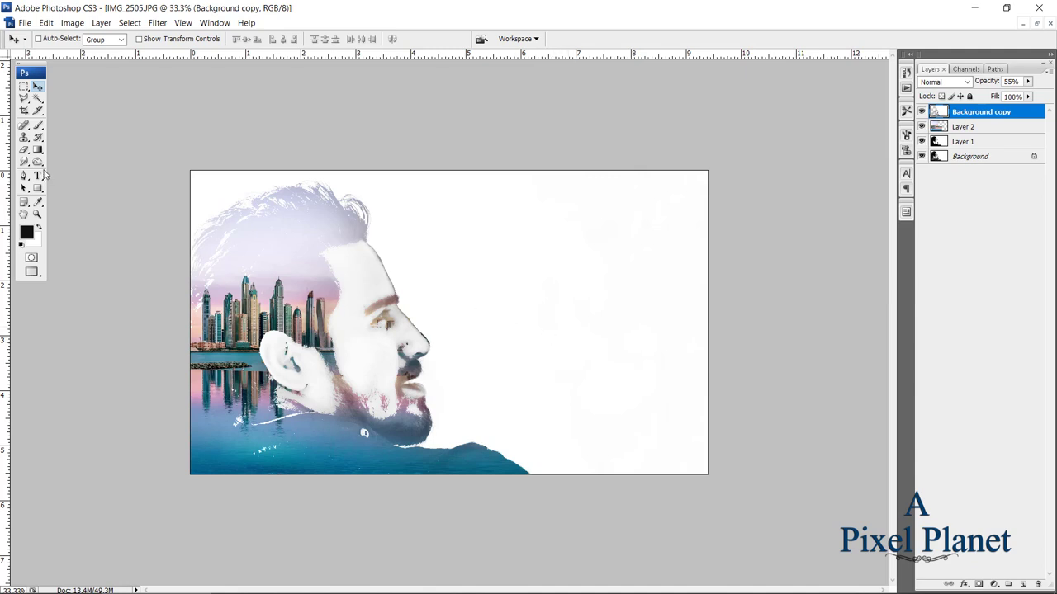
# Choose the Brush Tool with the 300 px ink-splash brush preset.
pyautogui.click(37, 126)
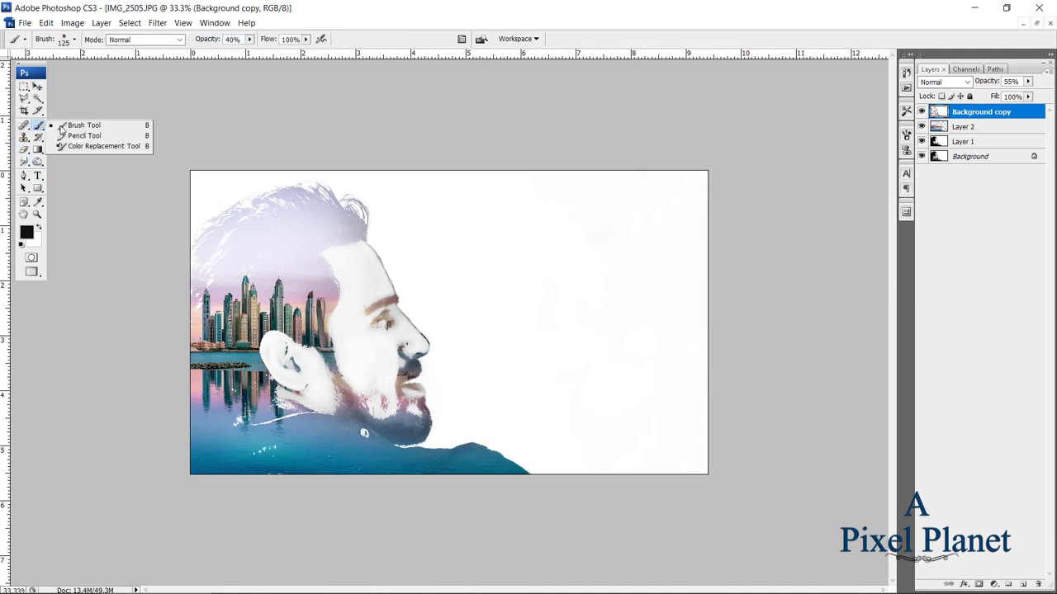
pyautogui.click(80, 128)
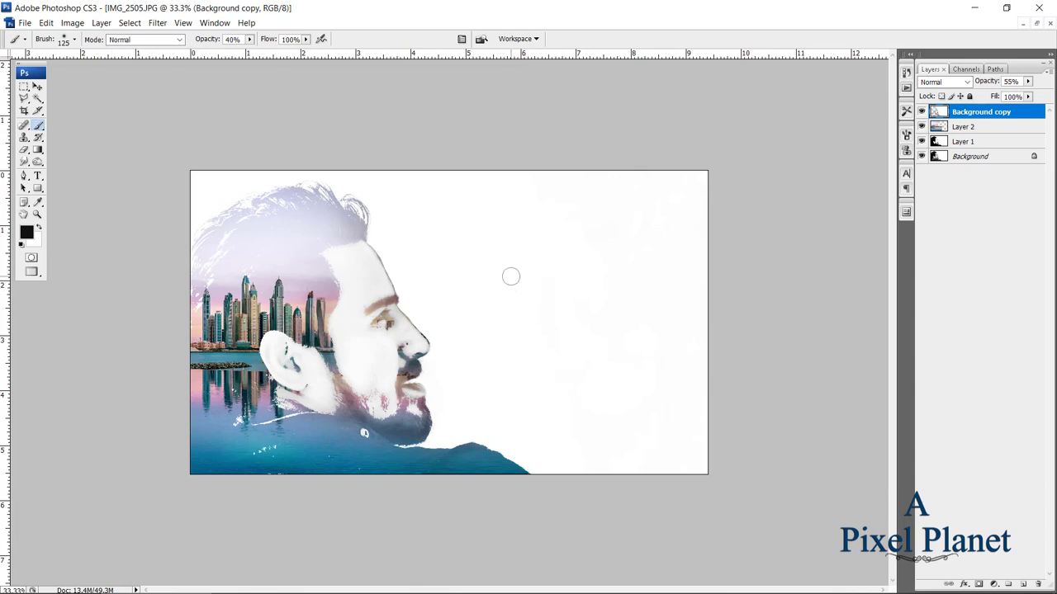
pyautogui.click(75, 40)
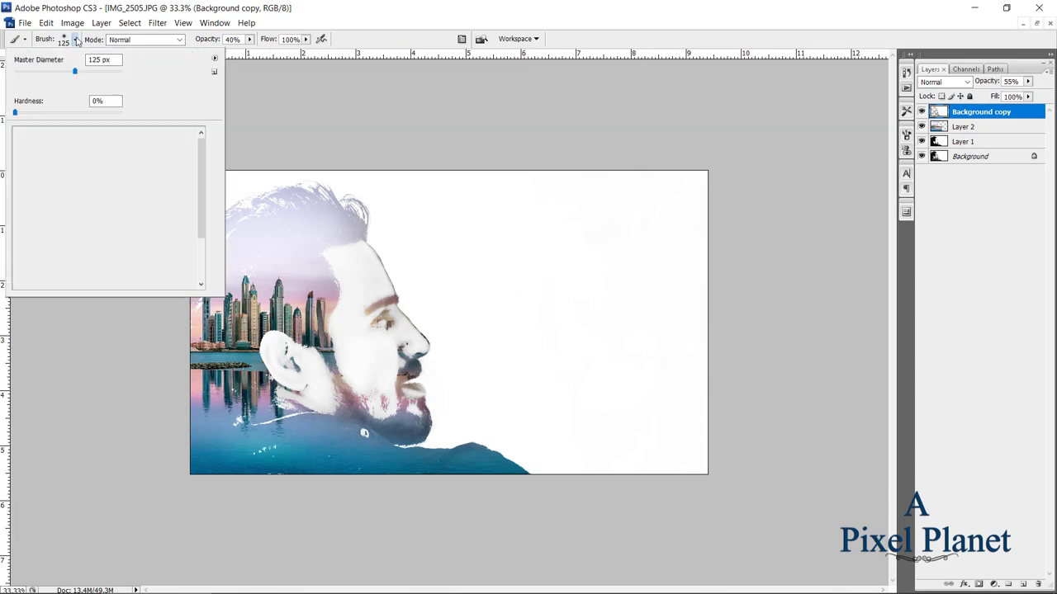
pyautogui.moveTo(205, 203); pyautogui.dragTo(200, 265)
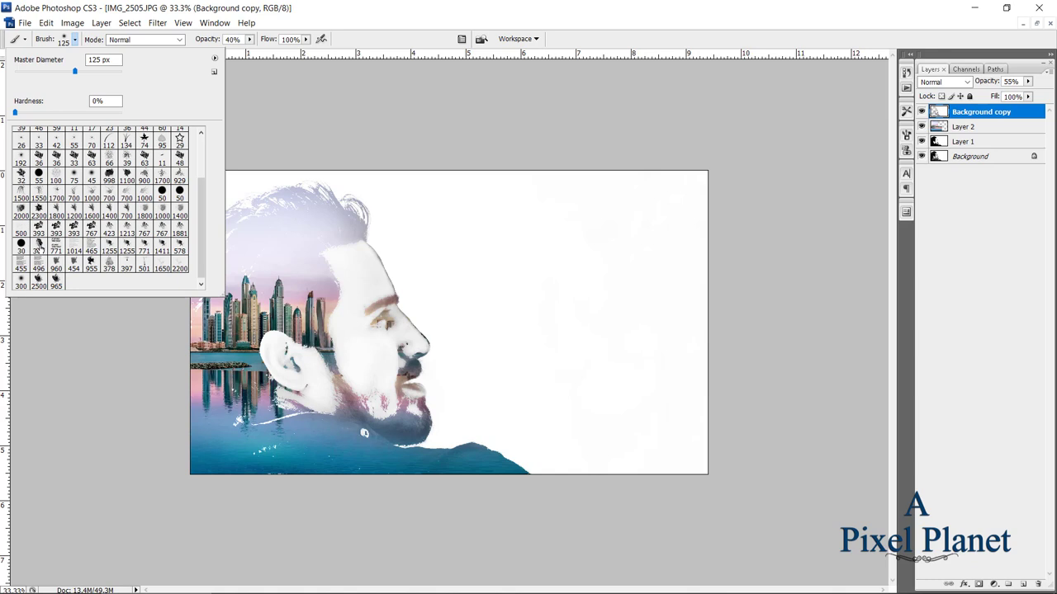
pyautogui.click(38, 244)
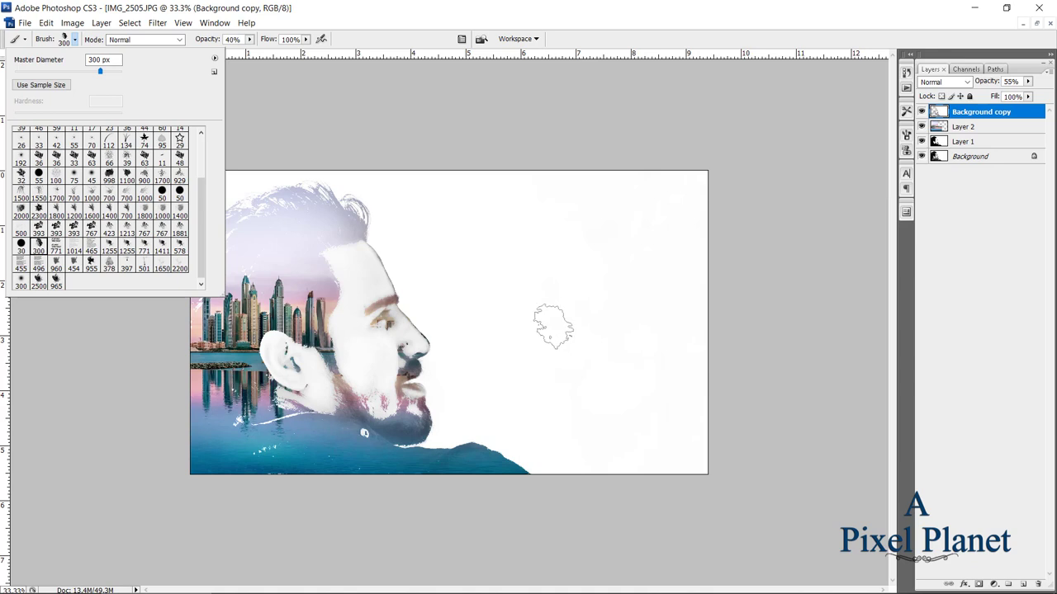
pyautogui.click(540, 327)
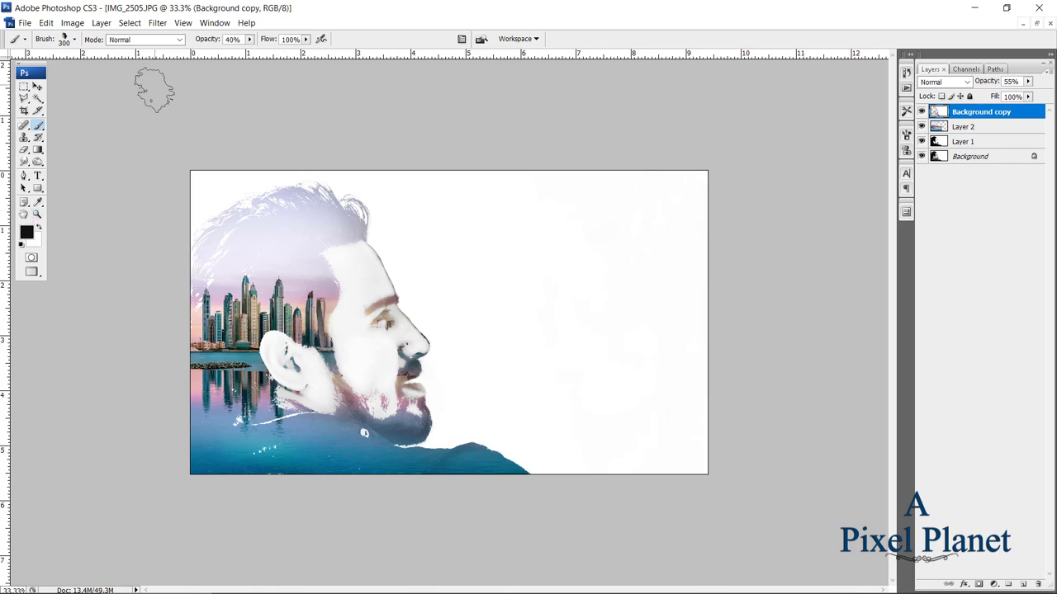
# Set brush opacity to 100% and enlarge the splash brush to 700 px, then begin a new layer.
pyautogui.click(250, 39)
pyautogui.moveTo(249, 50); pyautogui.dragTo(289, 50)
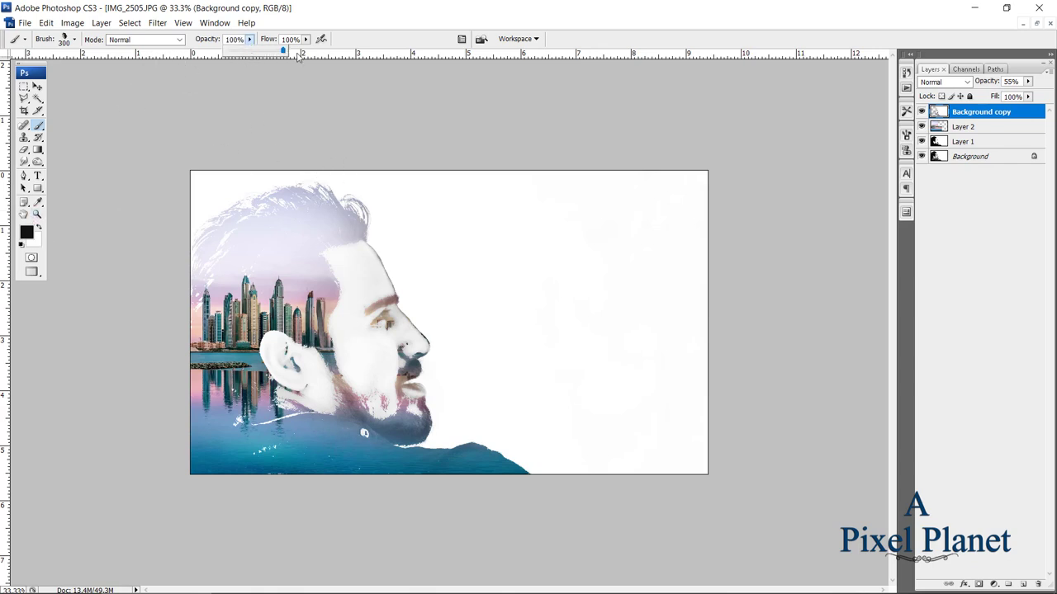
pyautogui.click(540, 351)
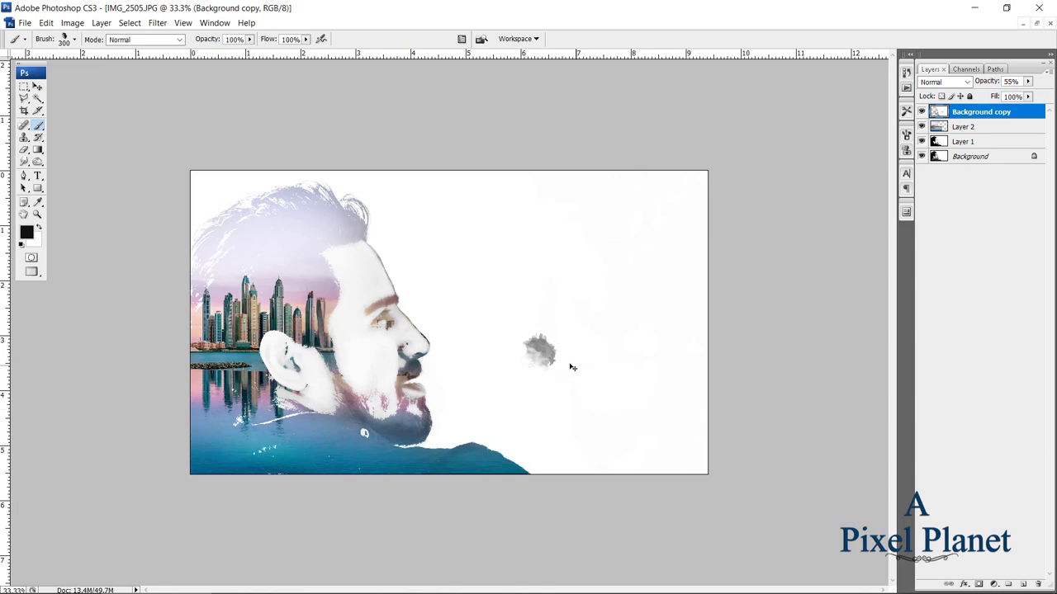
pyautogui.hotkey('ctrl', 'z')
pyautogui.press(']')
pyautogui.press(']')
pyautogui.press(']')
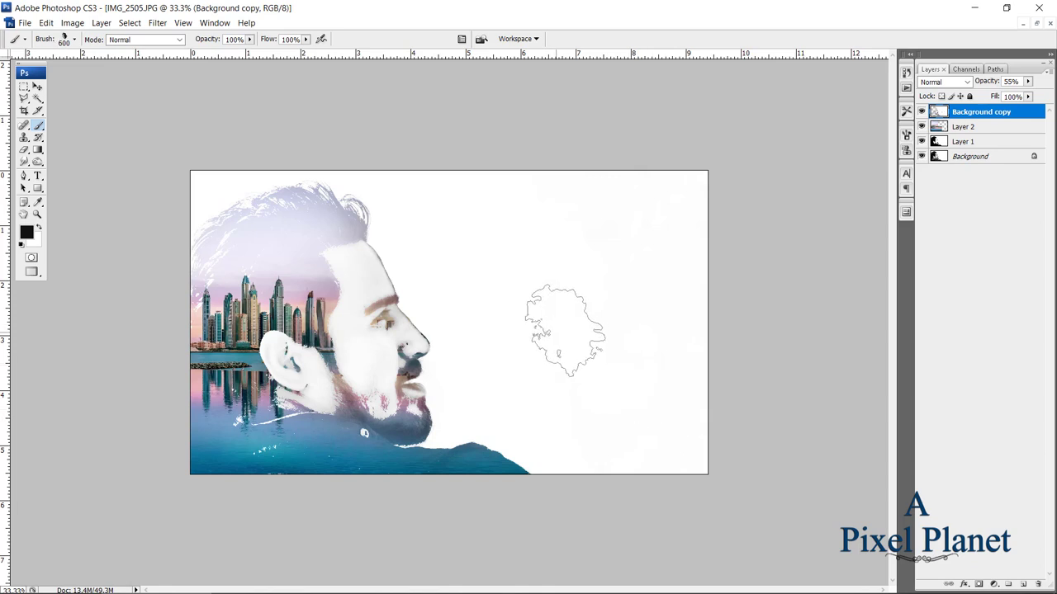
pyautogui.press(']')
pyautogui.press(']')
pyautogui.hotkey('ctrl', 'shift', 'n')
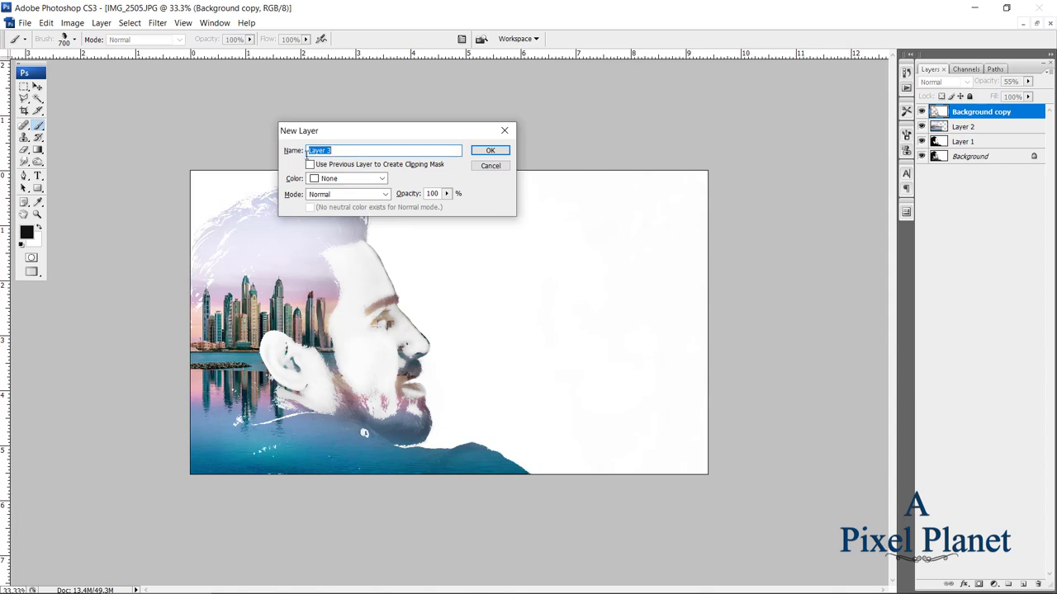
# Create Layer 3, stamp the ink splash beside the face, then rotate it and stretch it rightward.
pyautogui.click(486, 151)
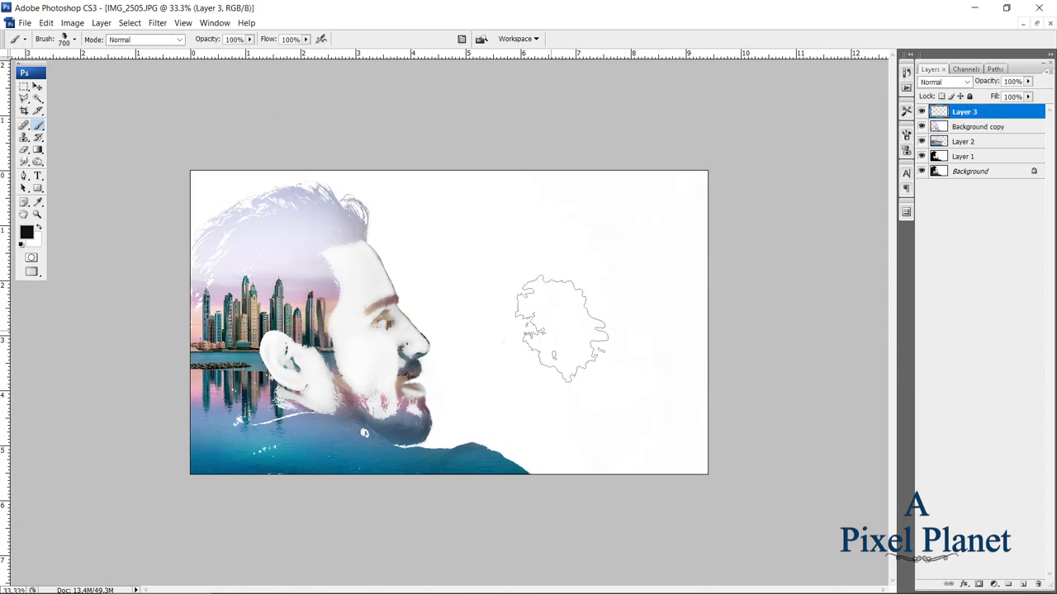
pyautogui.click(561, 312)
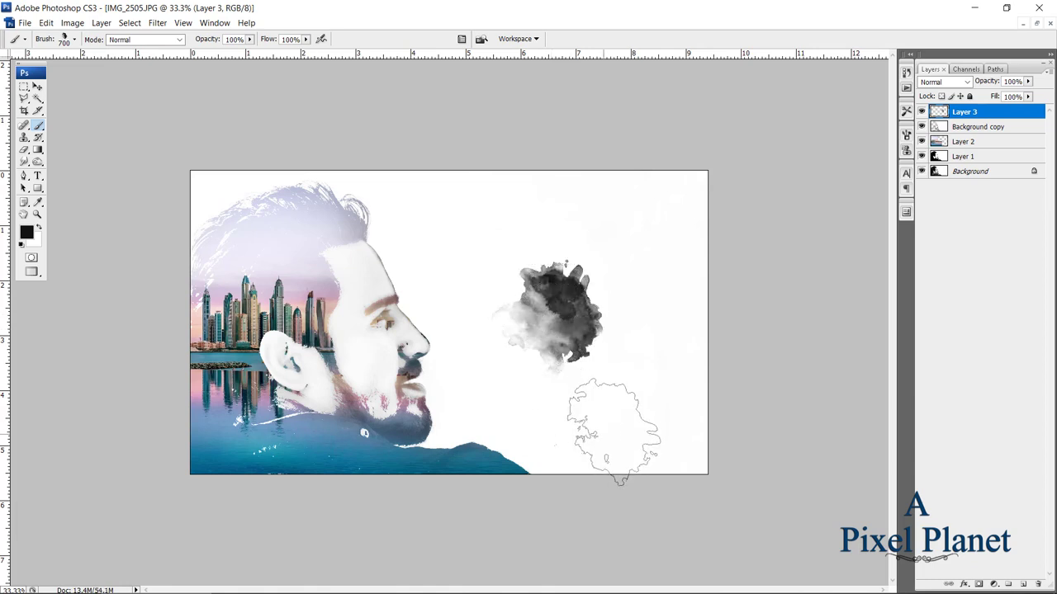
pyautogui.press('v')
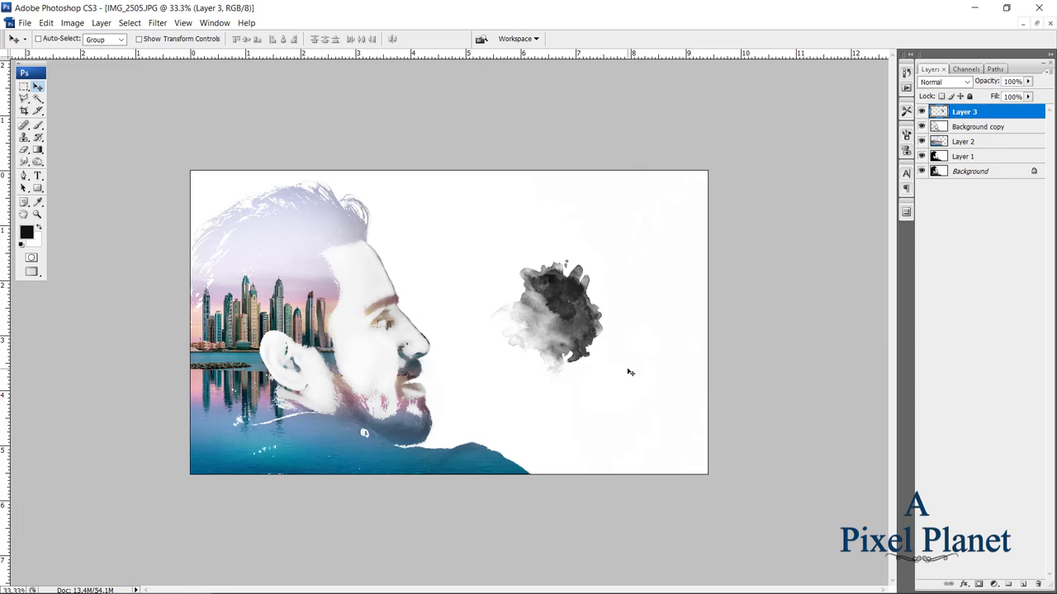
pyautogui.hotkey('ctrl', 't')
pyautogui.moveTo(637, 242); pyautogui.dragTo(660, 287)
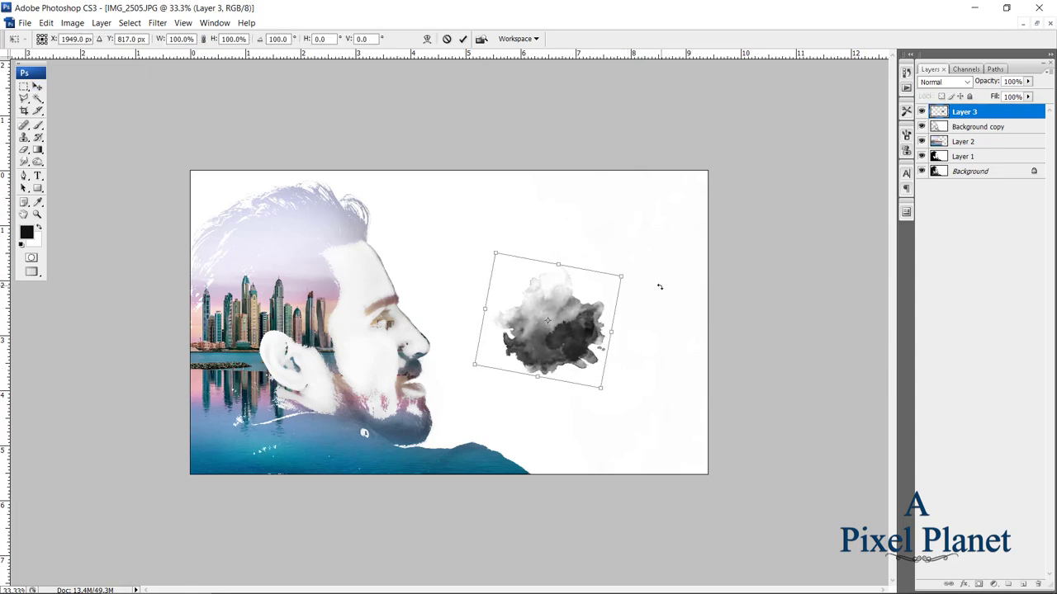
pyautogui.moveTo(612, 332)
pyautogui.mouseDown()
pyautogui.moveTo(678, 327)
pyautogui.moveTo(681, 290)
pyautogui.mouseUp()
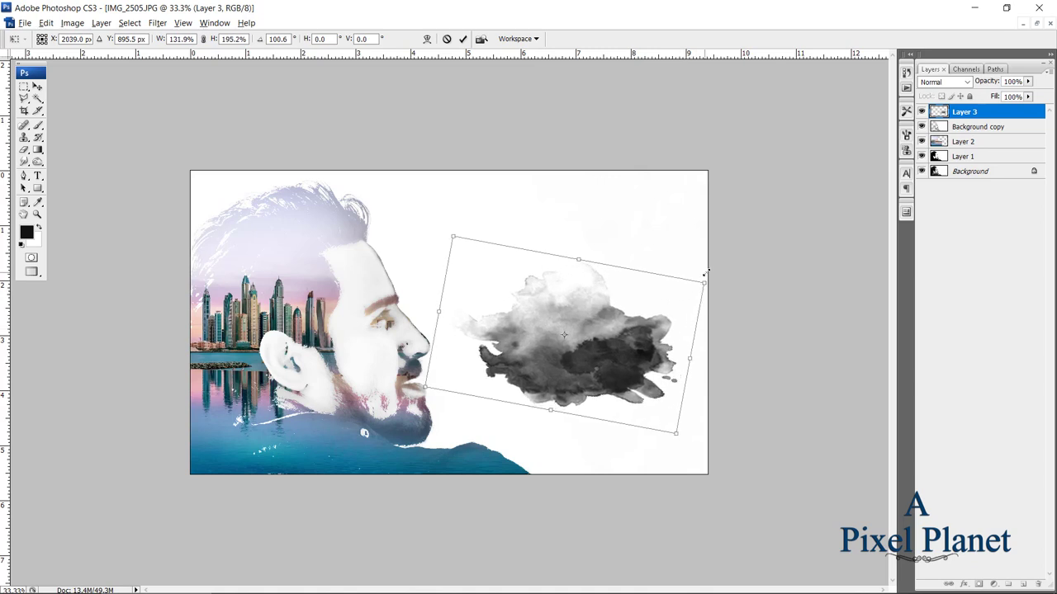
pyautogui.press('Return')
# Enlarge the splash slightly in two further transforms, to about 110%.
pyautogui.hotkey('ctrl', 't')
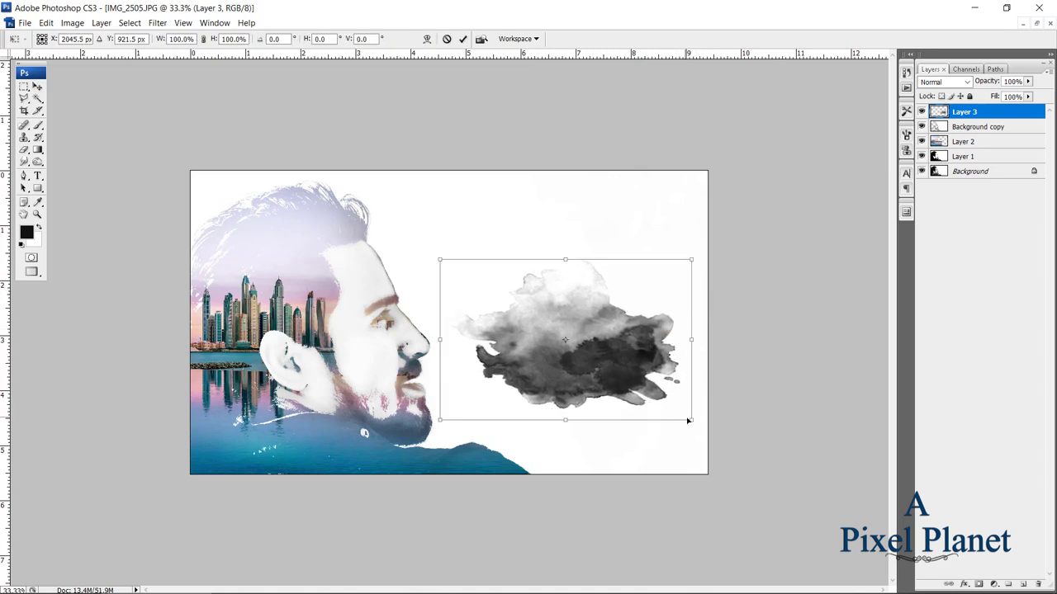
pyautogui.moveTo(692, 419); pyautogui.dragTo(704, 427)
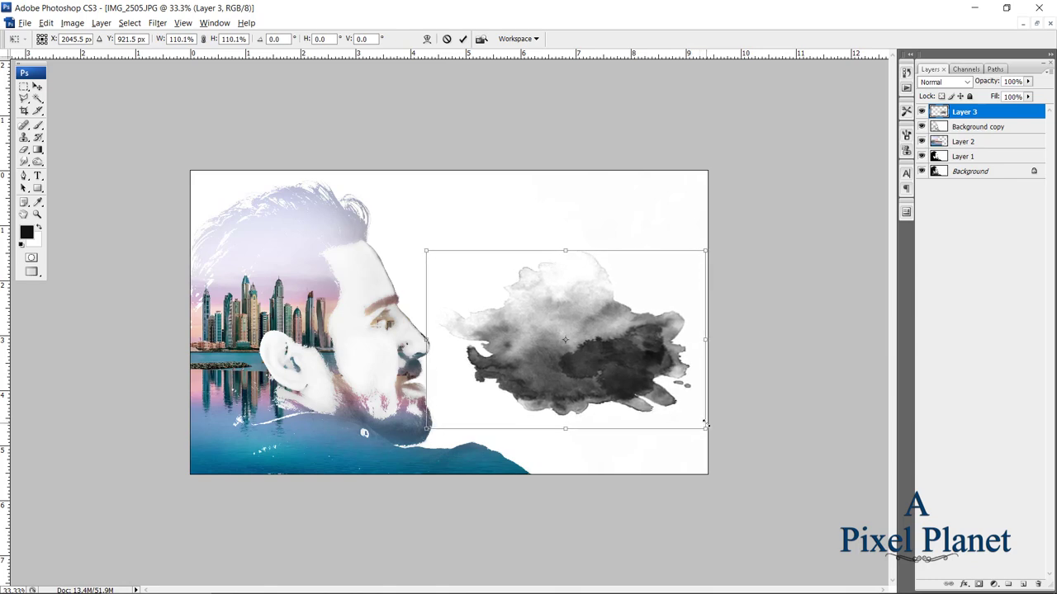
pyautogui.press('Return')
pyautogui.hotkey('ctrl', 't')
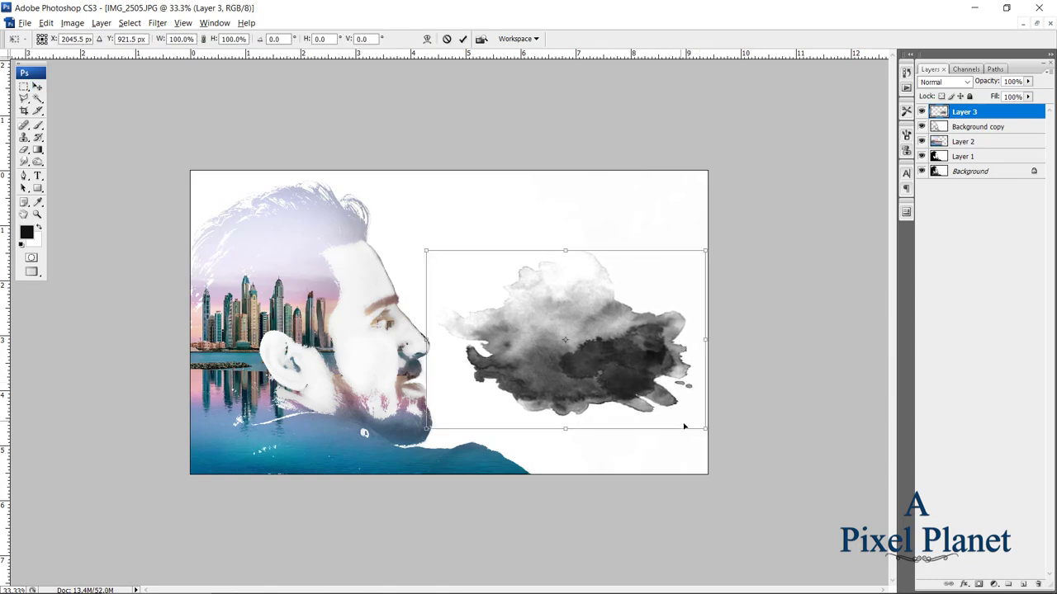
pyautogui.moveTo(702, 427); pyautogui.dragTo(705, 431)
pyautogui.press('Return')
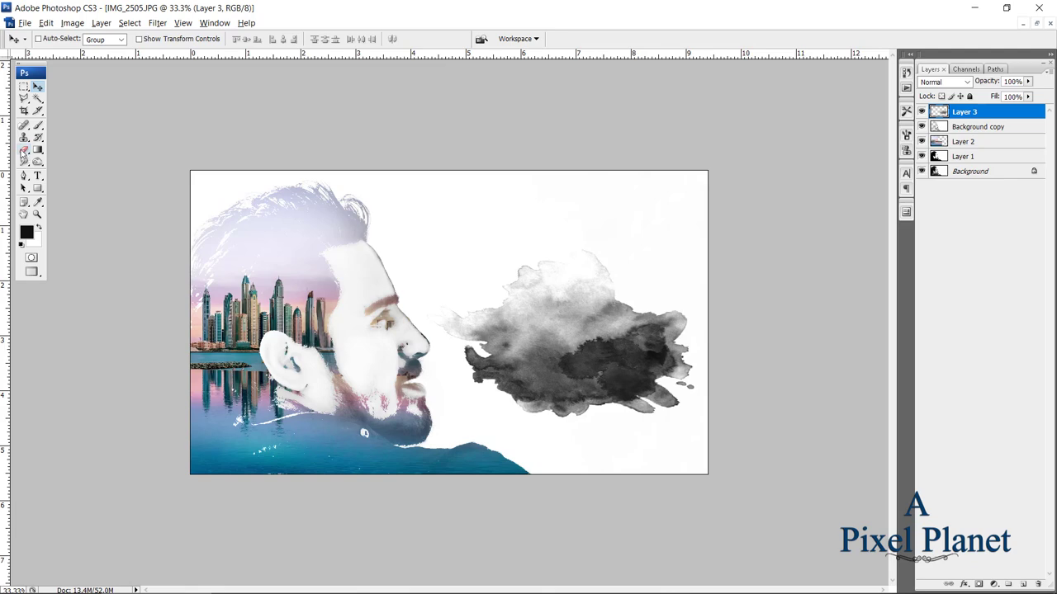
# Erase the splash's pale top edge on Layer 3 with a 30%-opacity, 600 px watercolour eraser.
pyautogui.click(23, 151)
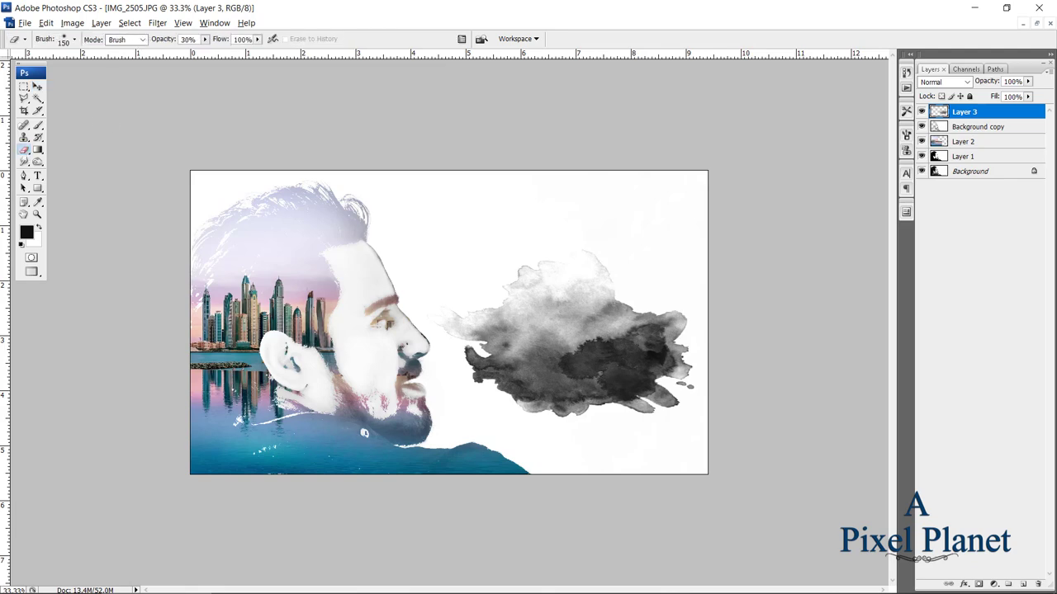
pyautogui.rightClick(518, 217)
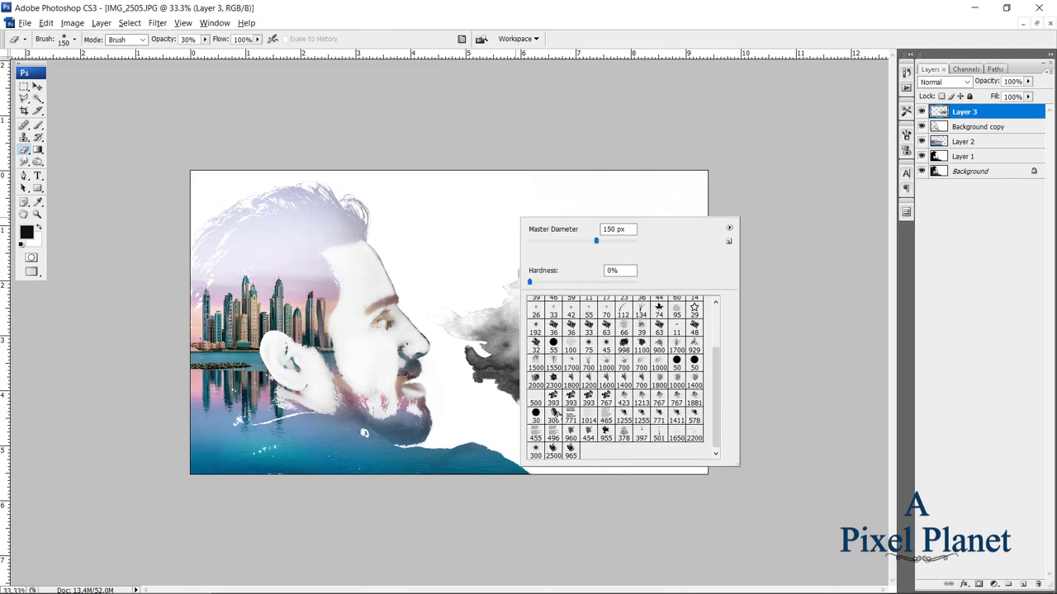
pyautogui.click(537, 381)
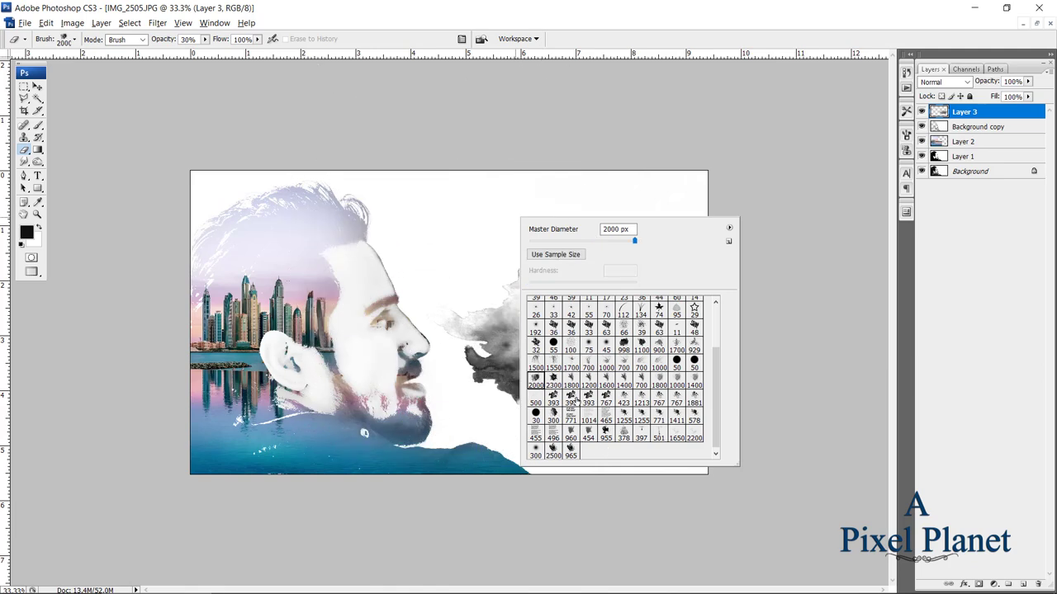
pyautogui.click(553, 417)
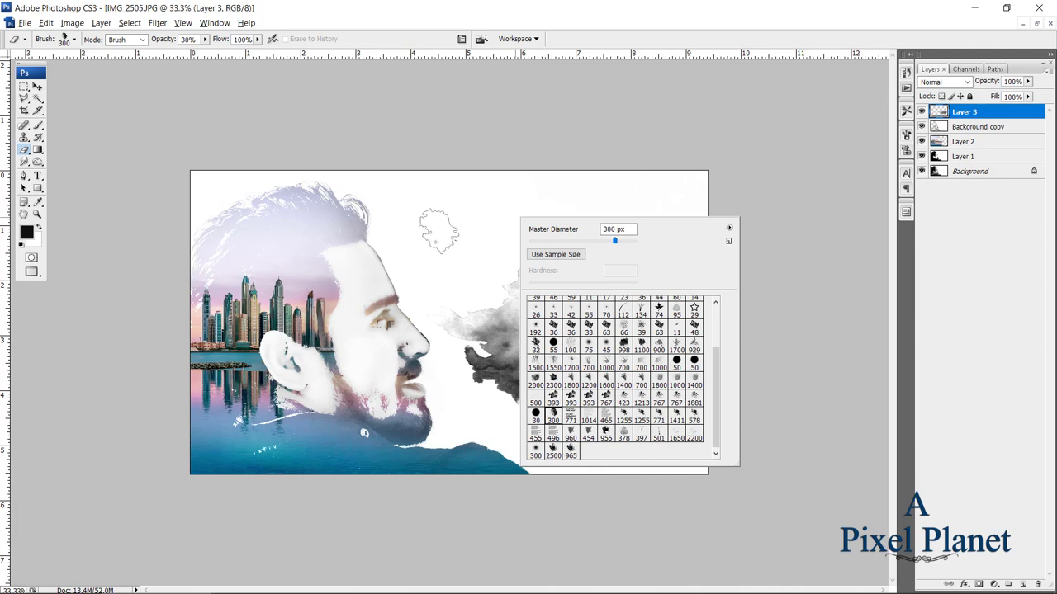
pyautogui.click(442, 243)
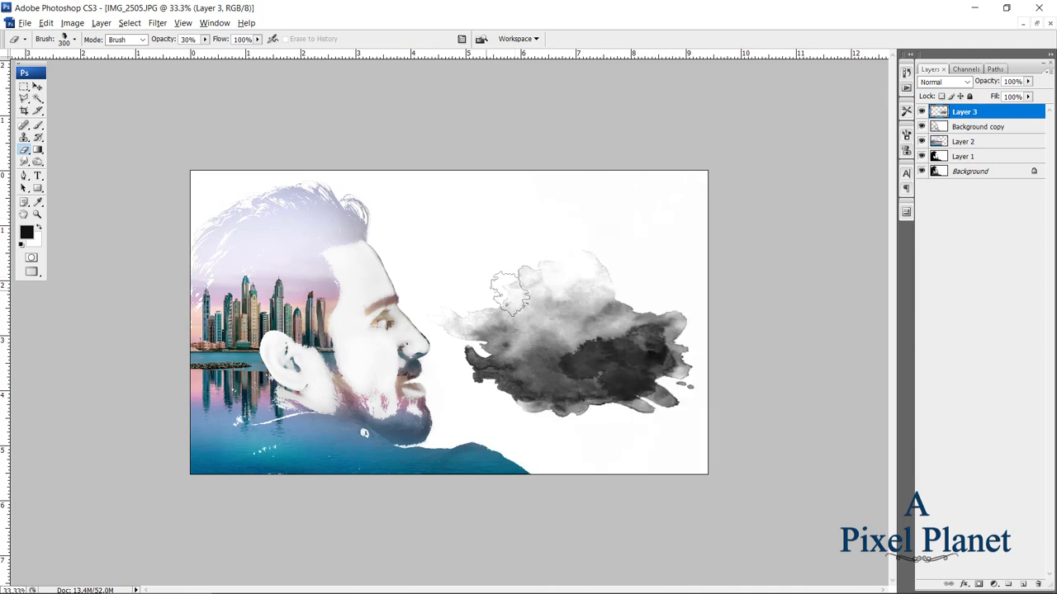
pyautogui.press(']')
pyautogui.press(']')
pyautogui.press(']')
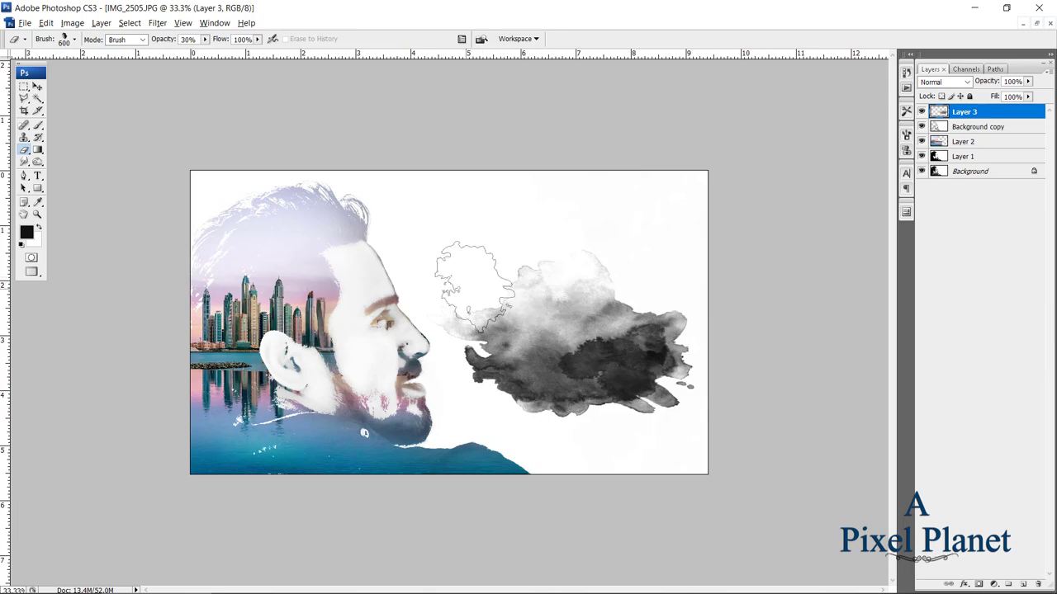
pyautogui.moveTo(527, 273)
pyautogui.mouseDown()
pyautogui.moveTo(619, 285)
pyautogui.moveTo(459, 298)
pyautogui.moveTo(553, 279)
pyautogui.moveTo(638, 279)
pyautogui.moveTo(451, 299)
pyautogui.moveTo(436, 283)
pyautogui.moveTo(523, 278)
pyautogui.moveTo(646, 295)
pyautogui.moveTo(657, 293)
pyautogui.moveTo(486, 288)
pyautogui.moveTo(673, 280)
pyautogui.moveTo(442, 342)
pyautogui.moveTo(551, 292)
pyautogui.moveTo(514, 295)
pyautogui.mouseUp()
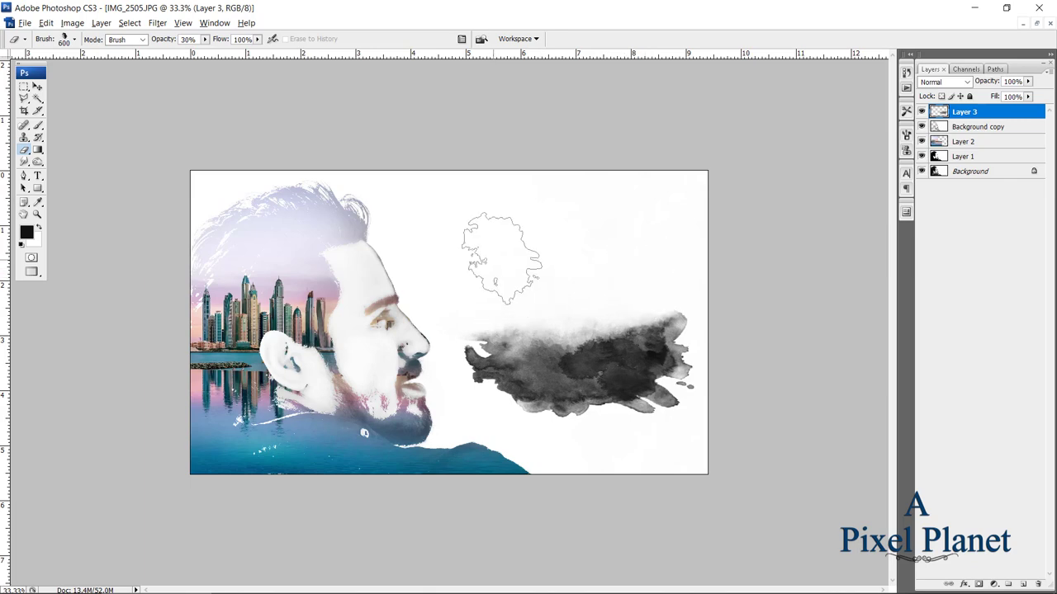
pyautogui.press('v')
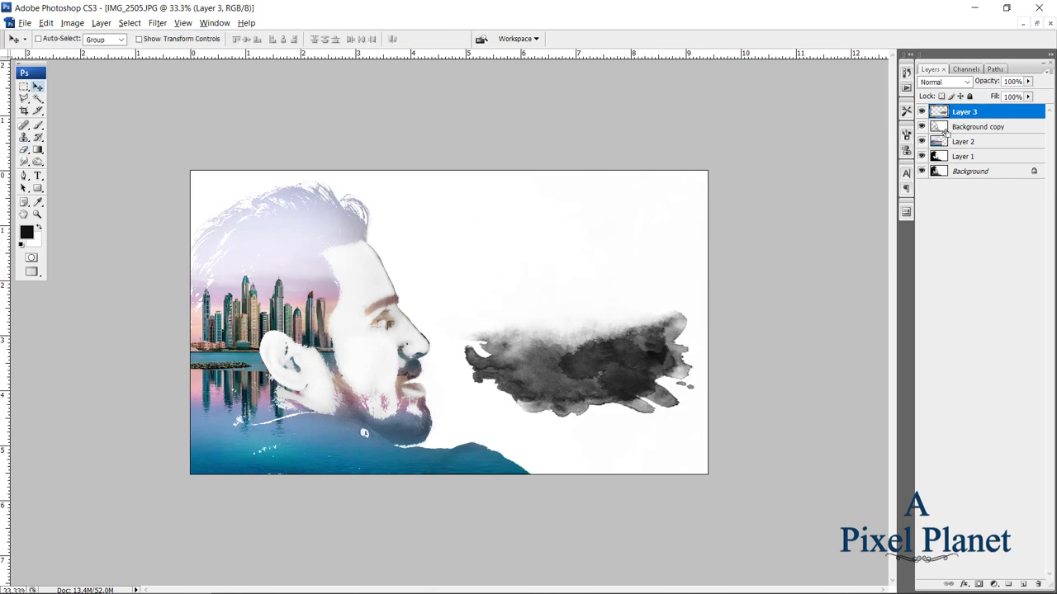
# Darken the ink splash by duplicating Layer 3 and merging both copies, then bring up Open.
pyautogui.hotkey('ctrl', 'j')
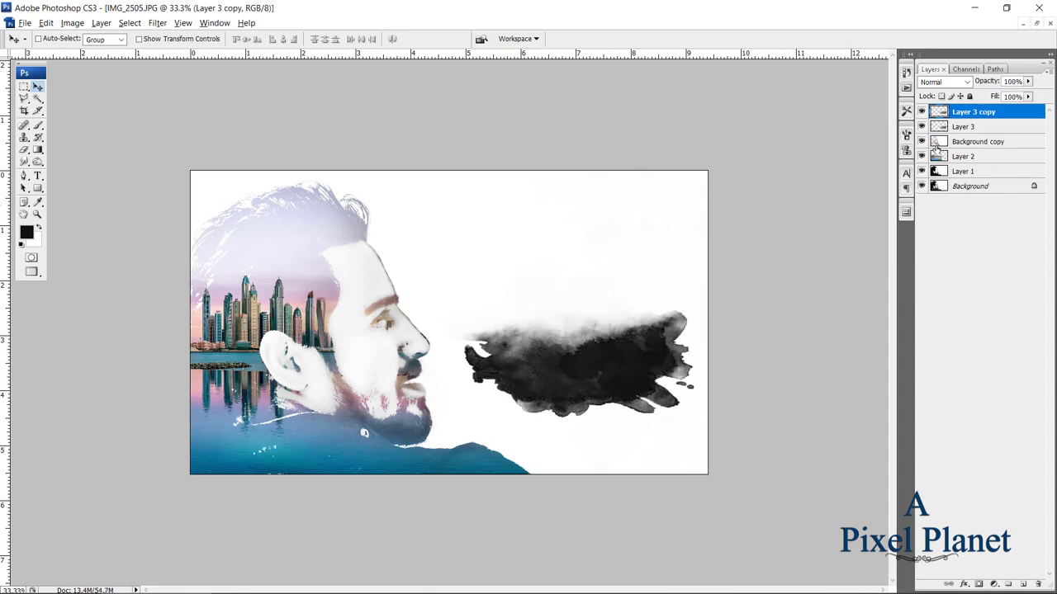
pyautogui.keyDown('shift'); pyautogui.click(929, 130); pyautogui.keyUp('shift')
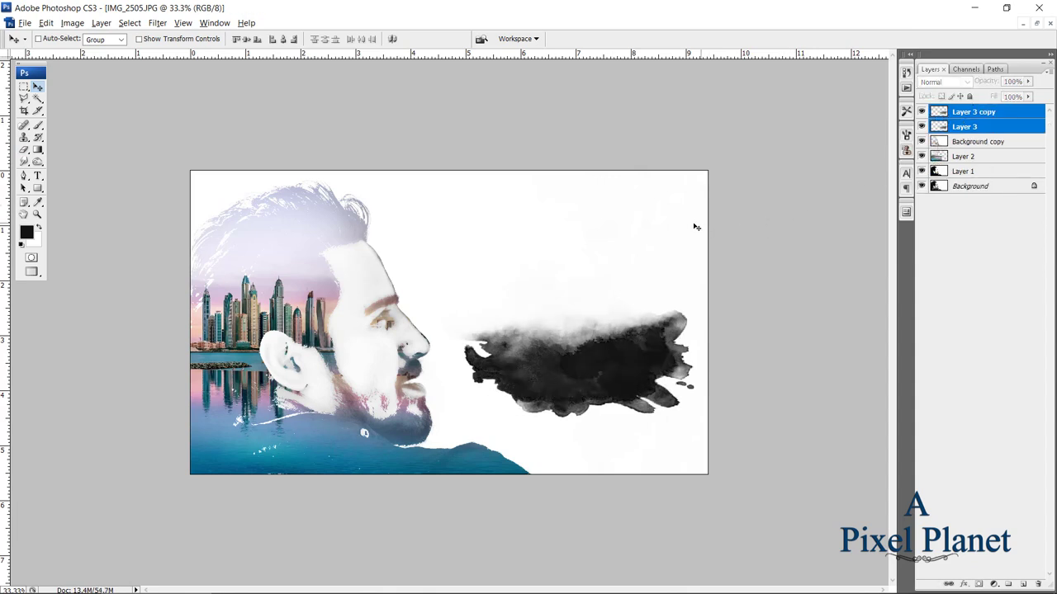
pyautogui.click(101, 22)
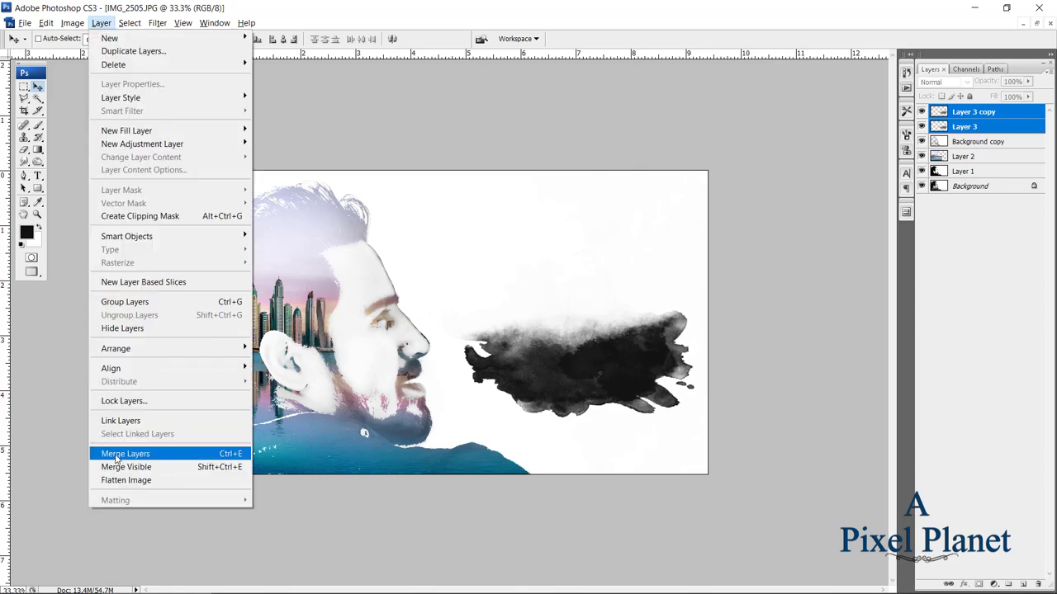
pyautogui.click(162, 456)
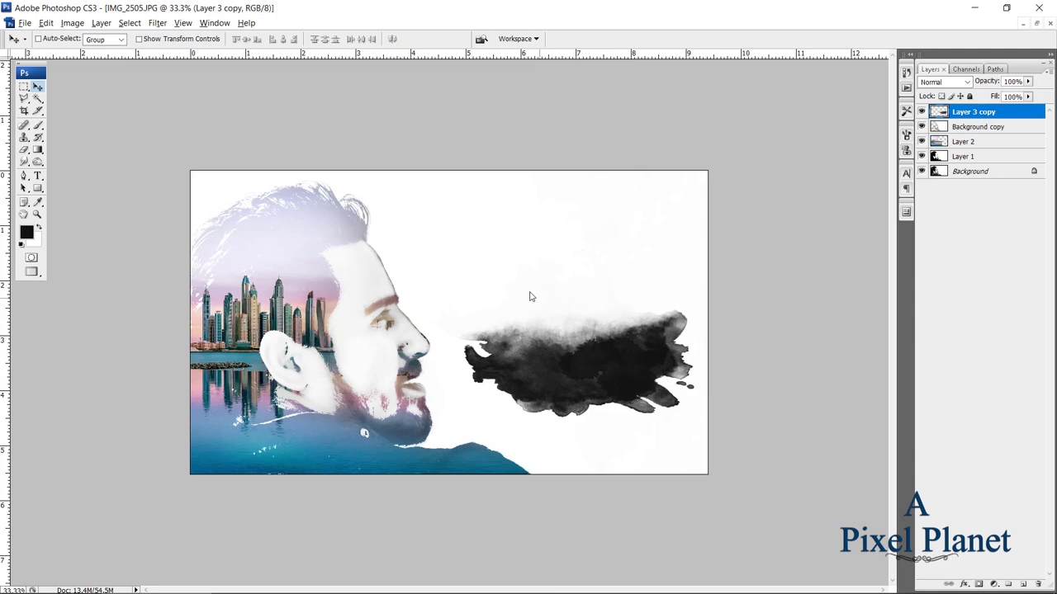
pyautogui.hotkey('ctrl', 'o')
pyautogui.moveTo(680, 124)
pyautogui.mouseDown()
pyautogui.moveTo(683, 269)
pyautogui.moveTo(679, 124)
pyautogui.mouseUp()
# Open DUKES_VIEW_01.jpg from the Premiere folder.
pyautogui.click(571, 78)
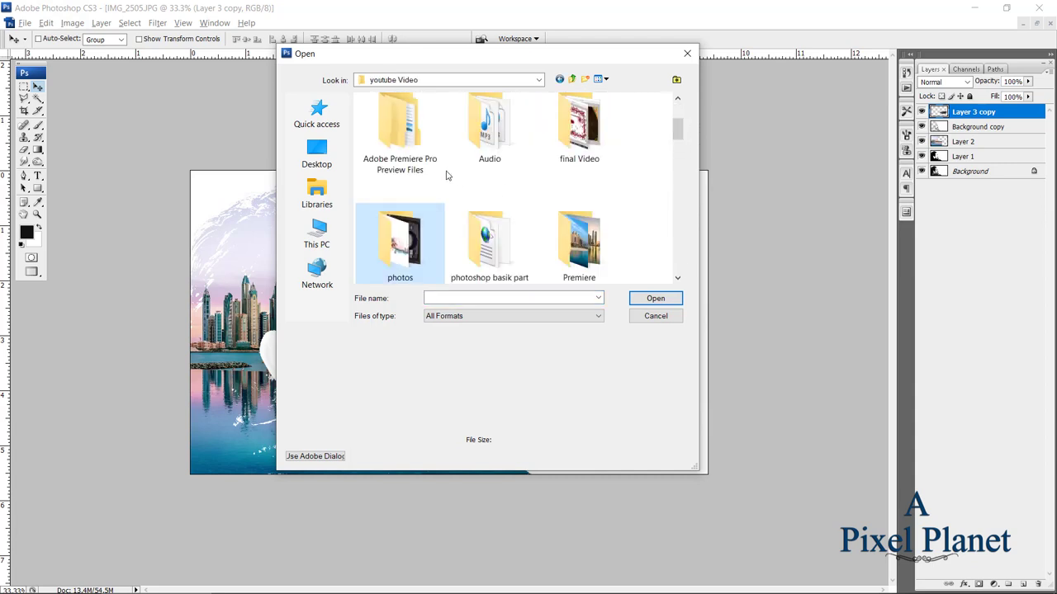
pyautogui.doubleClick(582, 239)
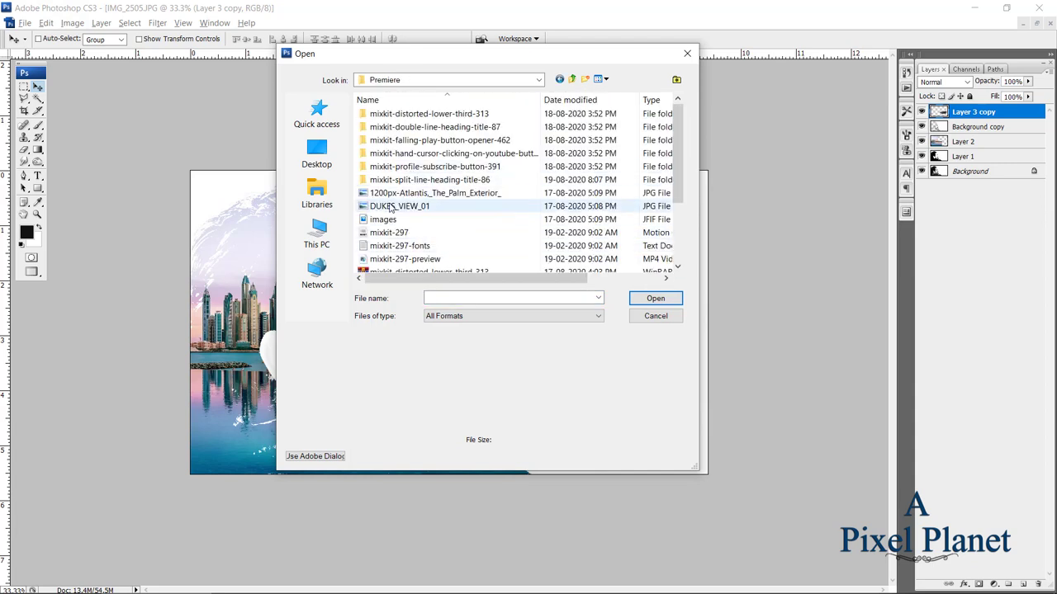
pyautogui.doubleClick(393, 206)
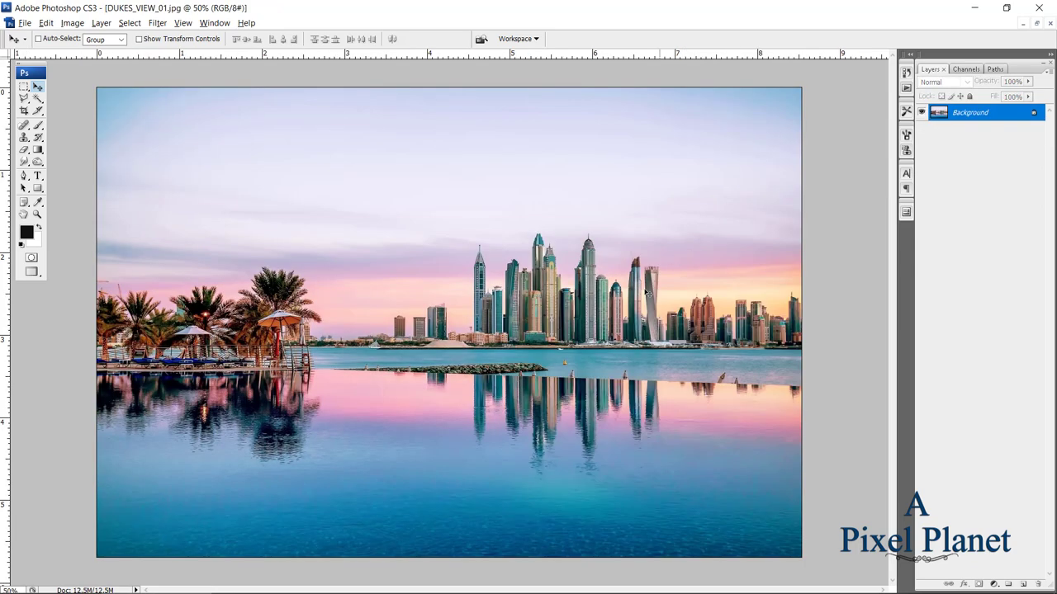
# Paste the whole resort photo into the IMG_2505 portrait as a new top layer.
pyautogui.press('m')
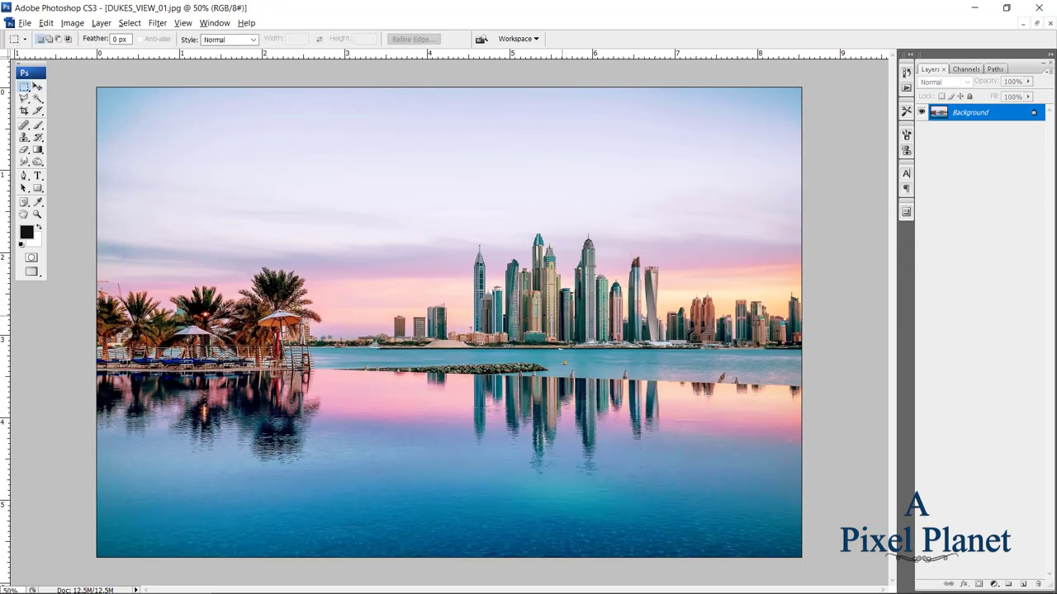
pyautogui.hotkey('ctrl', 'a')
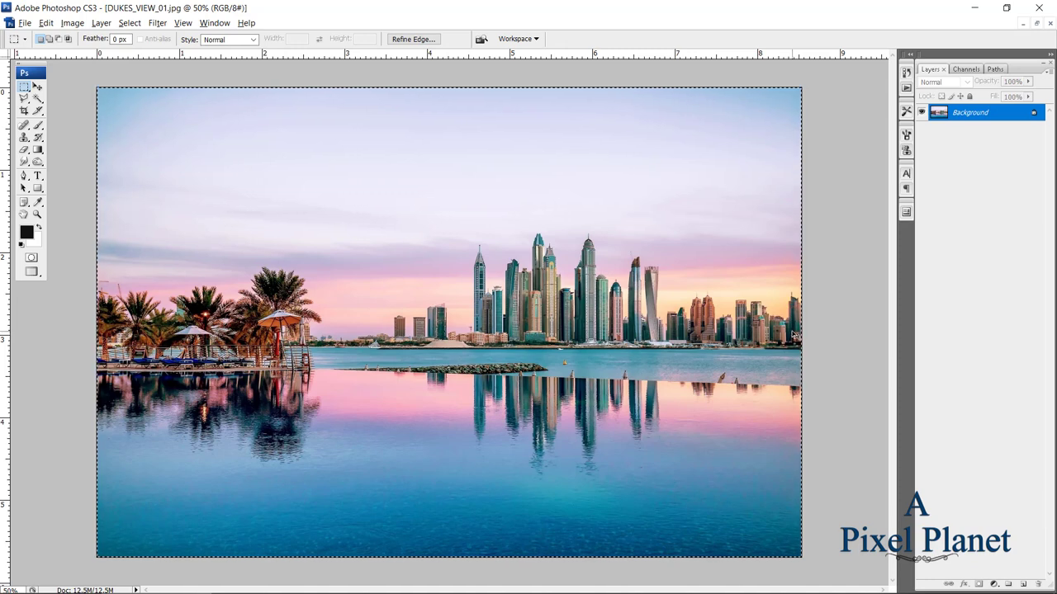
pyautogui.hotkey('ctrl', 'Tab')
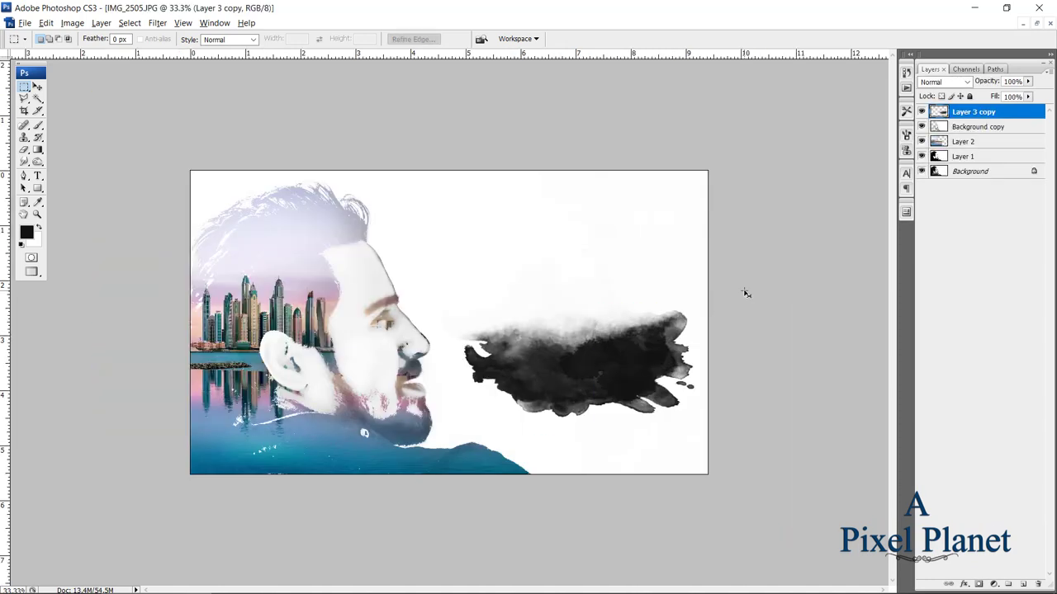
pyautogui.press('v')
pyautogui.hotkey('ctrl', 'v')
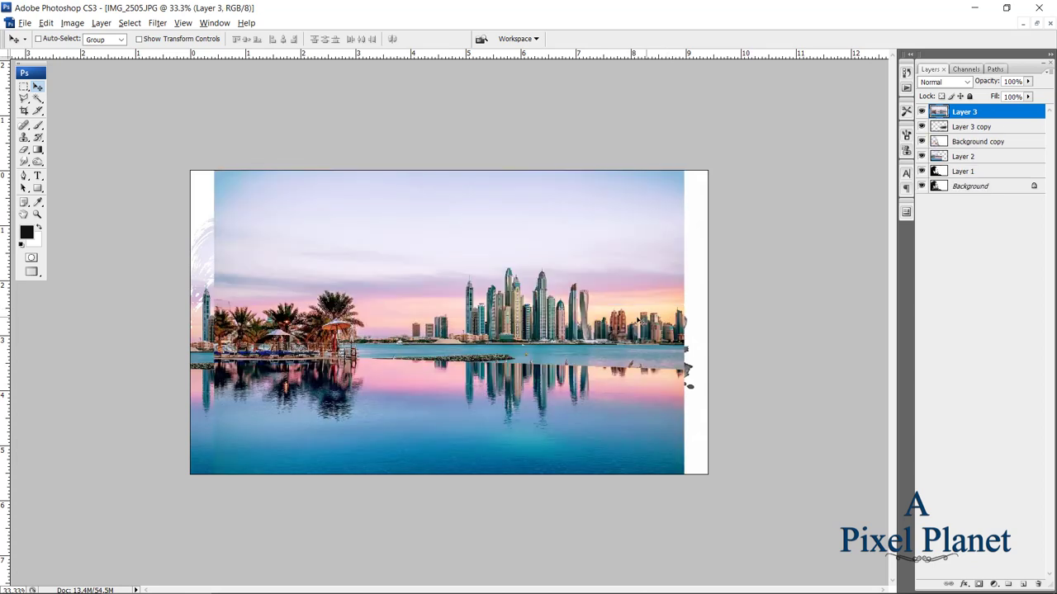
pyautogui.hotkey('ctrl', 't')
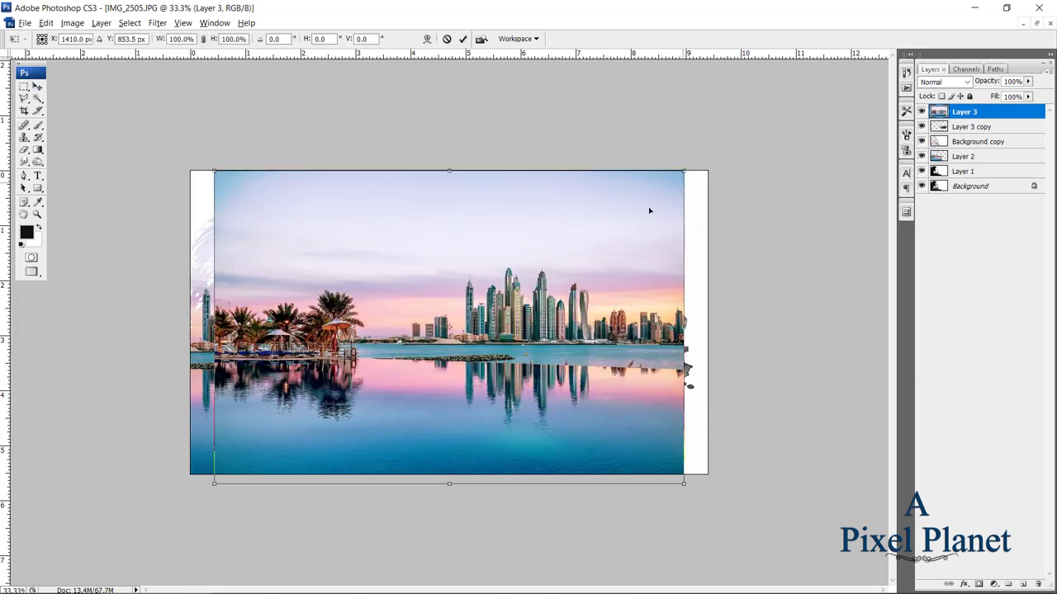
pyautogui.press('Return')
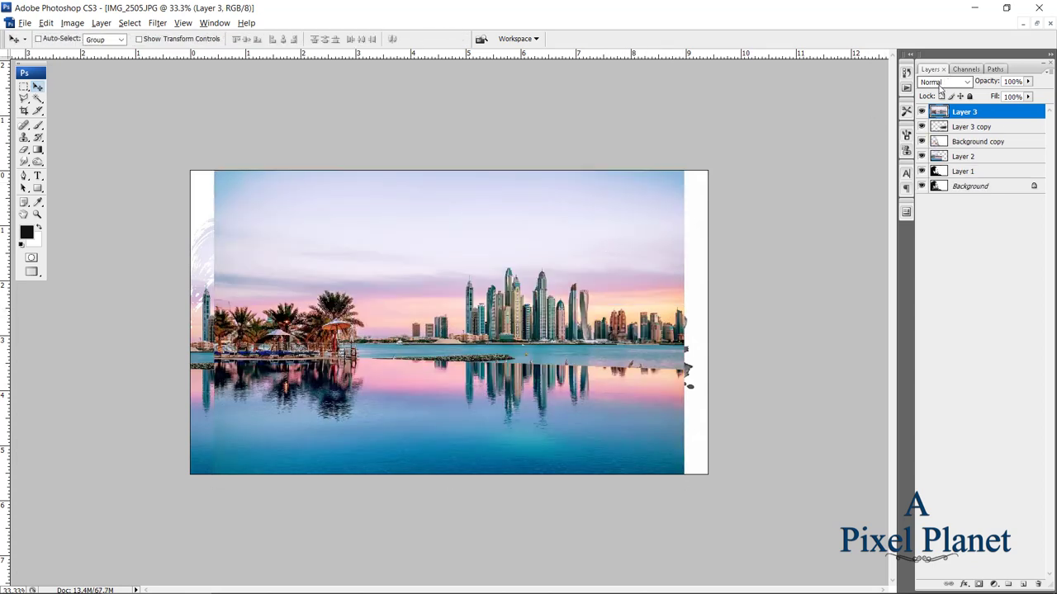
# Blend the resort Layer 3 with Linear Dodge (Add) and move it left toward the face.
pyautogui.click(937, 83)
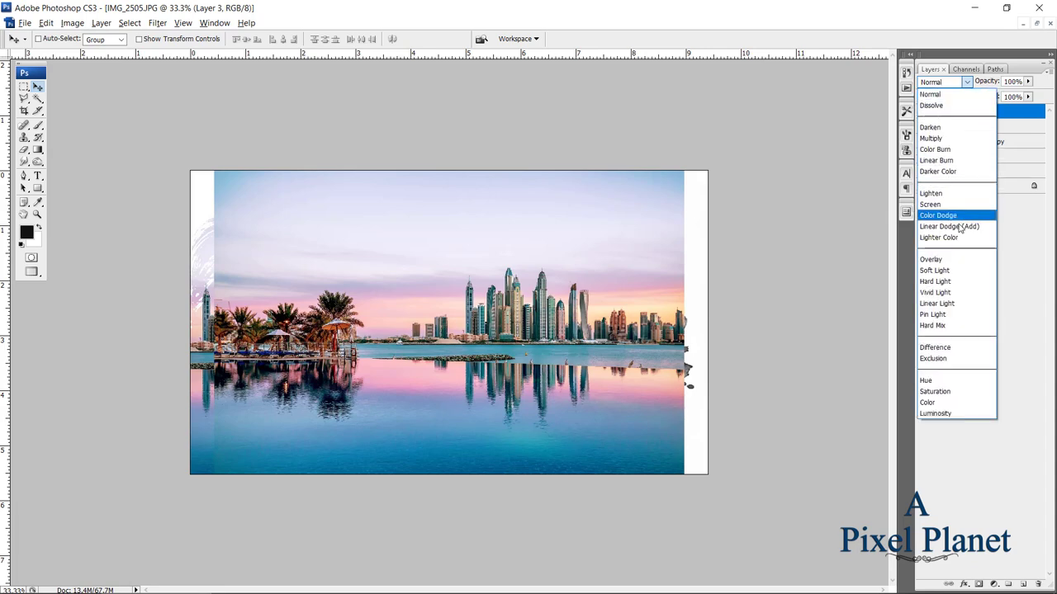
pyautogui.click(949, 226)
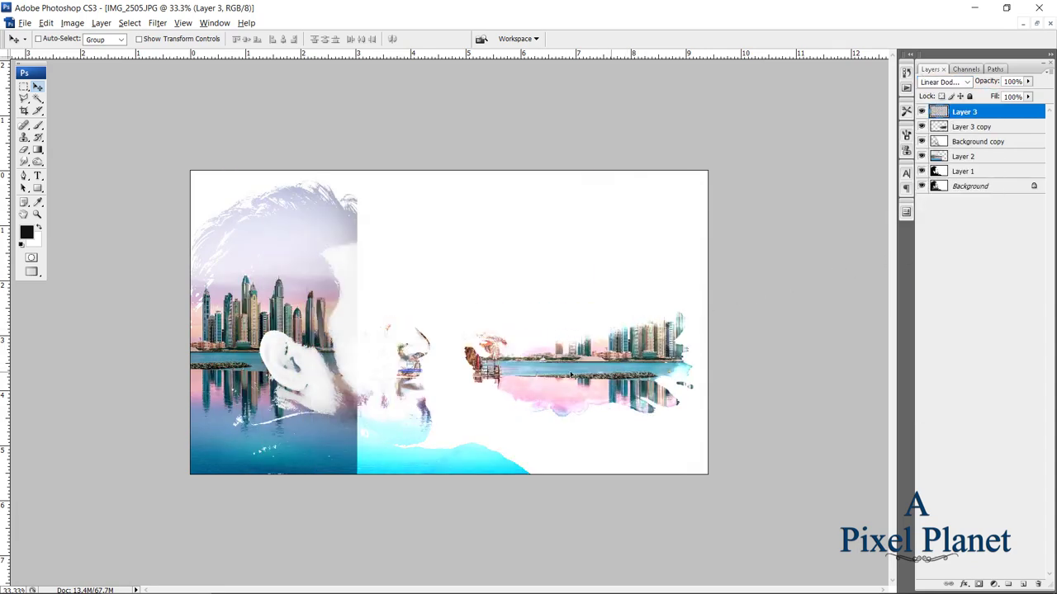
pyautogui.moveTo(619, 376); pyautogui.dragTo(580, 382)
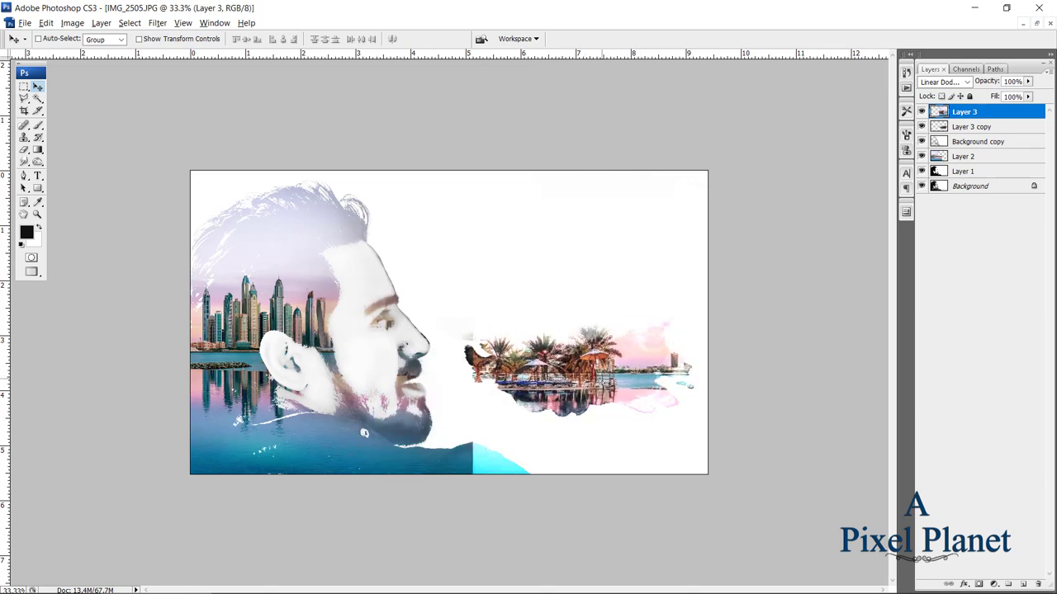
# Stretch the resort layer slightly wider toward the left.
pyautogui.hotkey('ctrl', 't')
pyautogui.moveTo(471, 358); pyautogui.dragTo(445, 358)
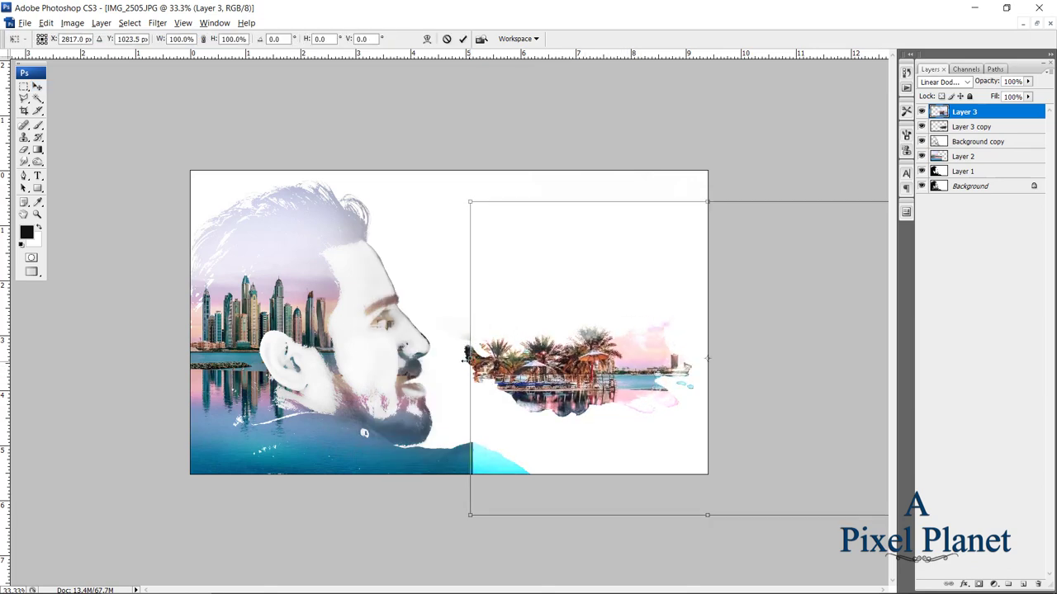
pyautogui.moveTo(575, 349); pyautogui.dragTo(576, 349)
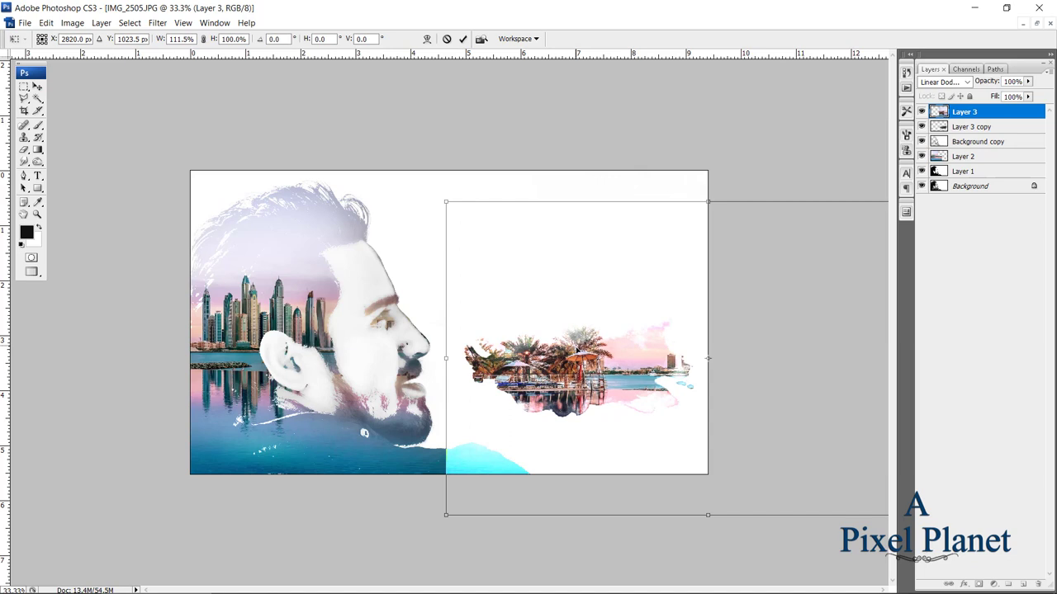
pyautogui.press('Return')
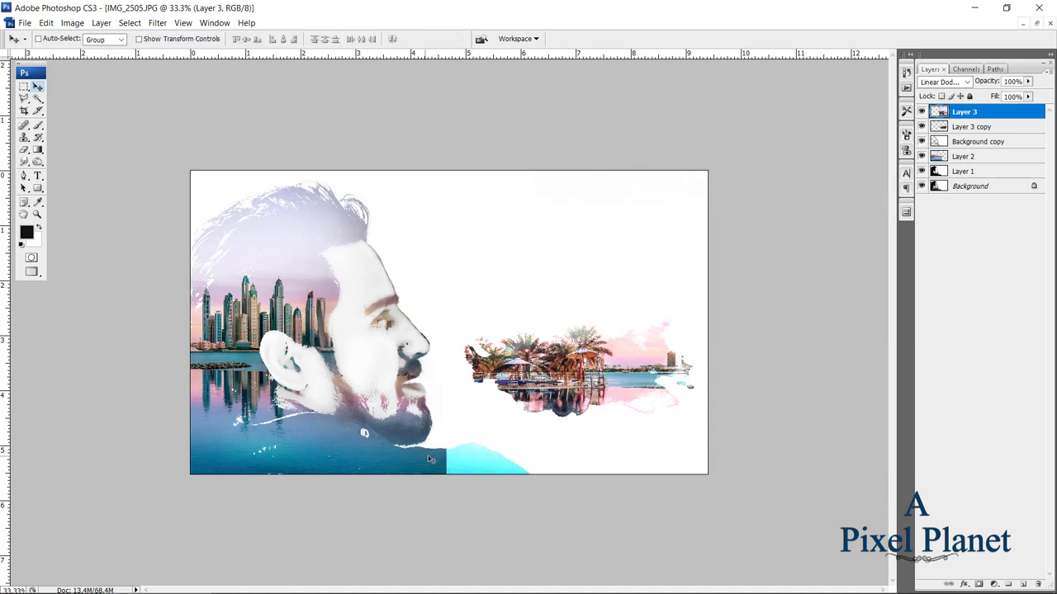
# Erase the resort layer's hard cyan edge below the jaw with a soft 600 px eraser.
pyautogui.press('e')
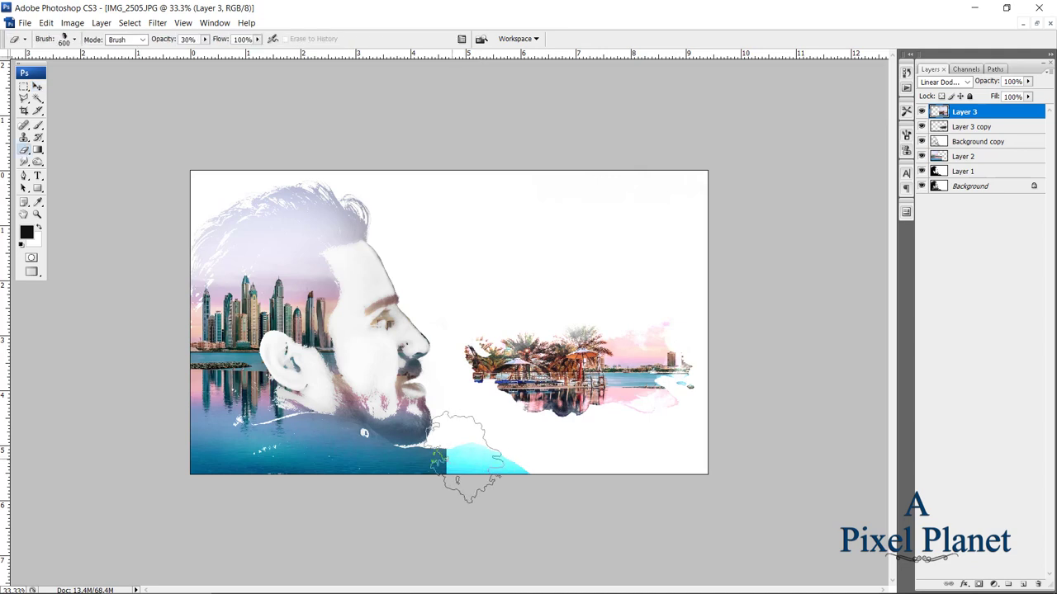
pyautogui.rightClick(472, 458)
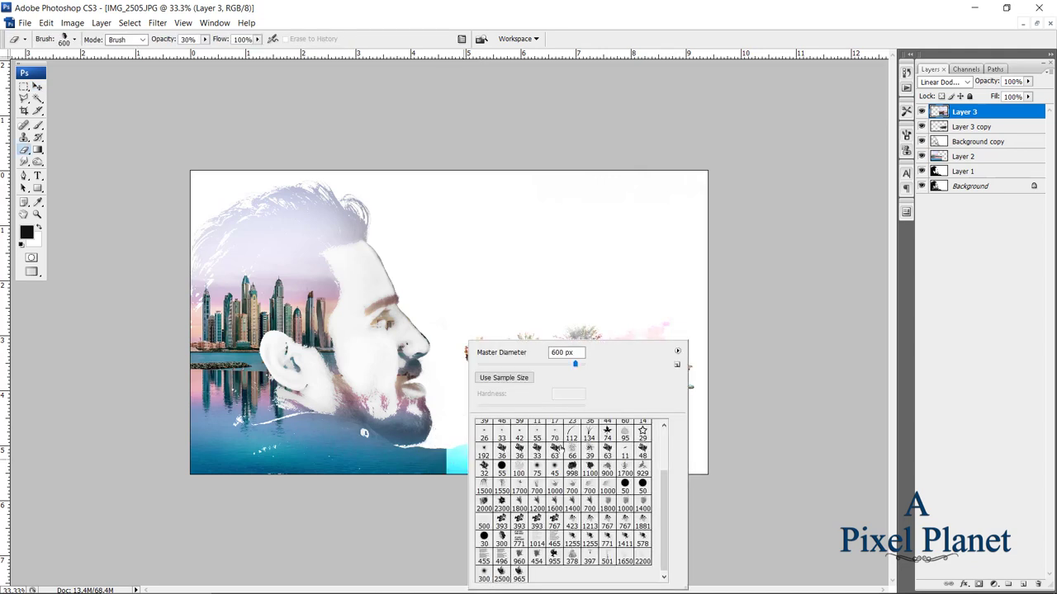
pyautogui.scroll(5, 610, 463)
pyautogui.click(642, 428)
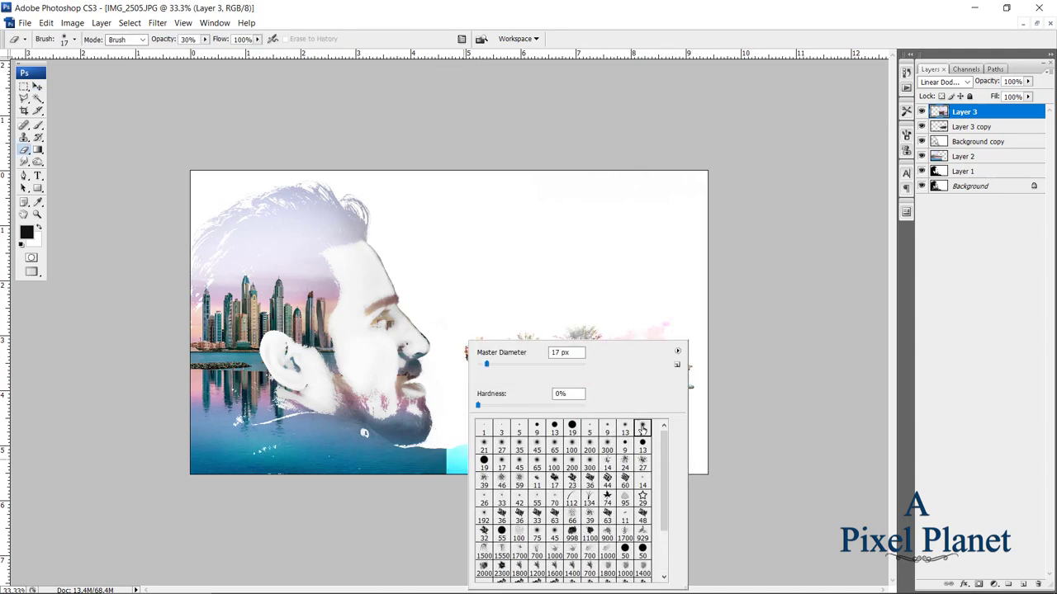
pyautogui.press('Return')
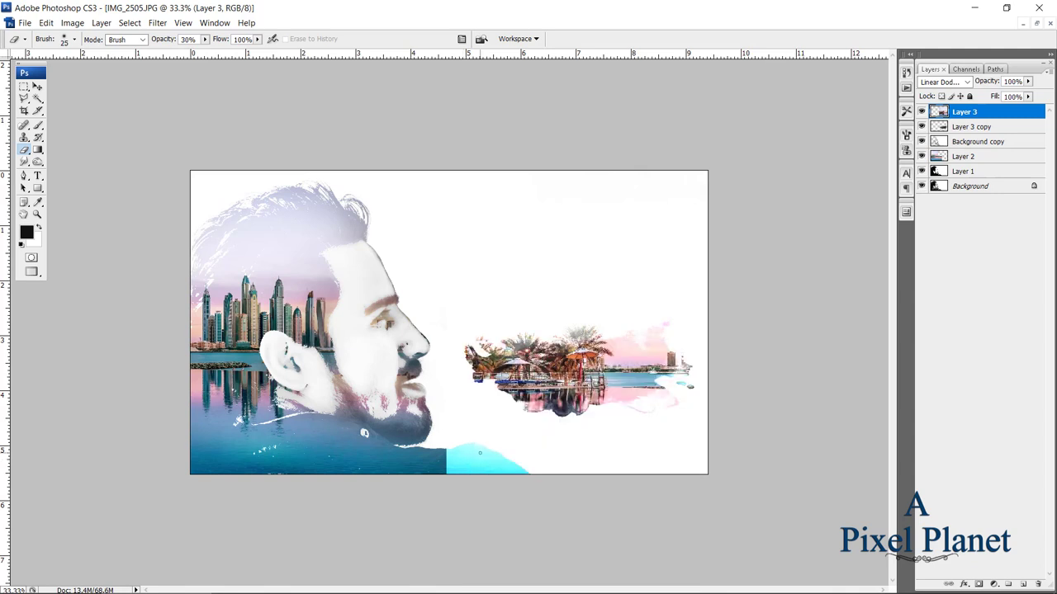
pyautogui.press(']')
pyautogui.press(']')
pyautogui.press(']')
pyautogui.press(']')
pyautogui.press(']')
pyautogui.press(']')
pyautogui.press(']')
pyautogui.press(']')
pyautogui.press(']')
pyautogui.press(']')
pyautogui.moveTo(458, 469); pyautogui.dragTo(444, 478)
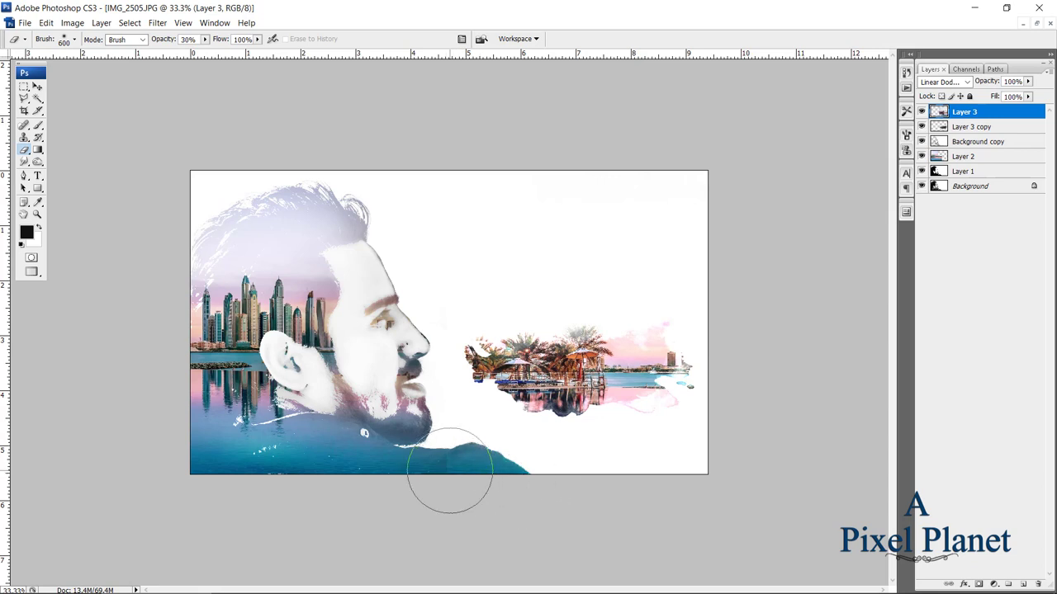
pyautogui.moveTo(448, 459); pyautogui.dragTo(471, 488)
pyautogui.press('v')
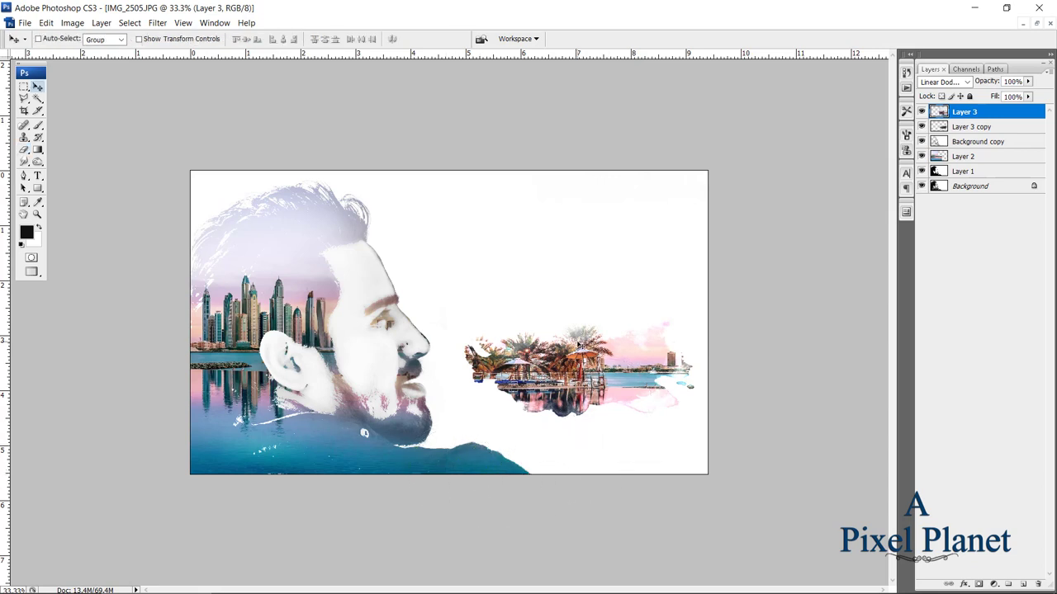
pyautogui.press('t')
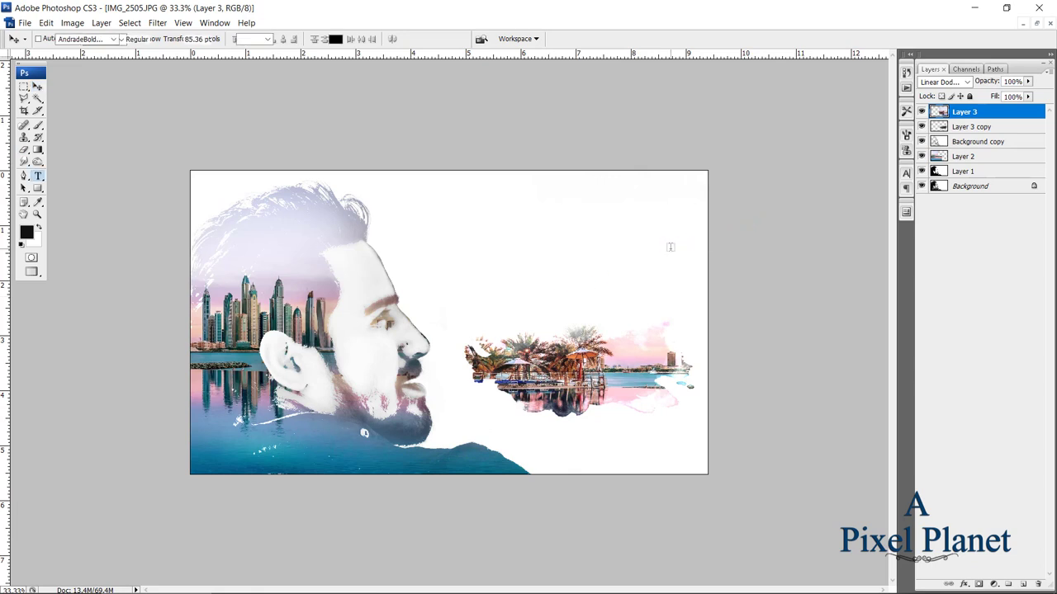
# Type the title 'City Art' on the canvas above the resort scene.
pyautogui.click(513, 287)
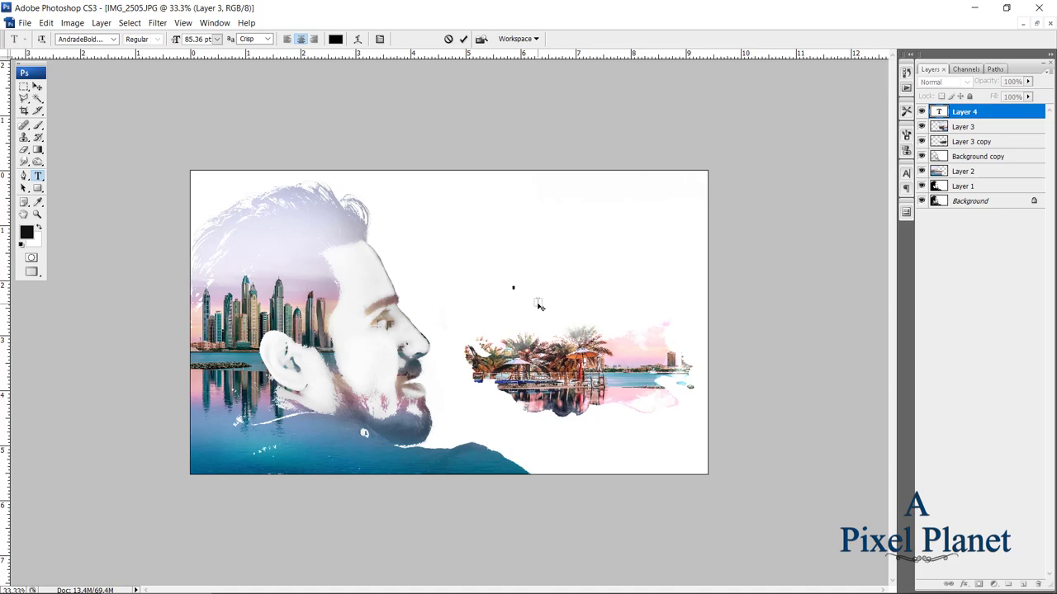
pyautogui.write('City A')
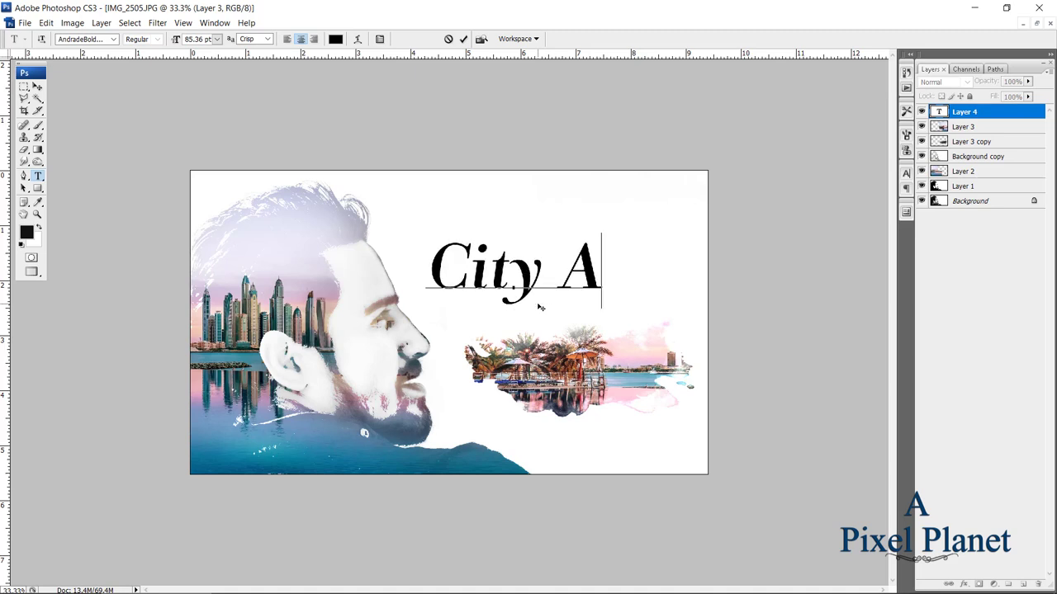
pyautogui.write('rt')
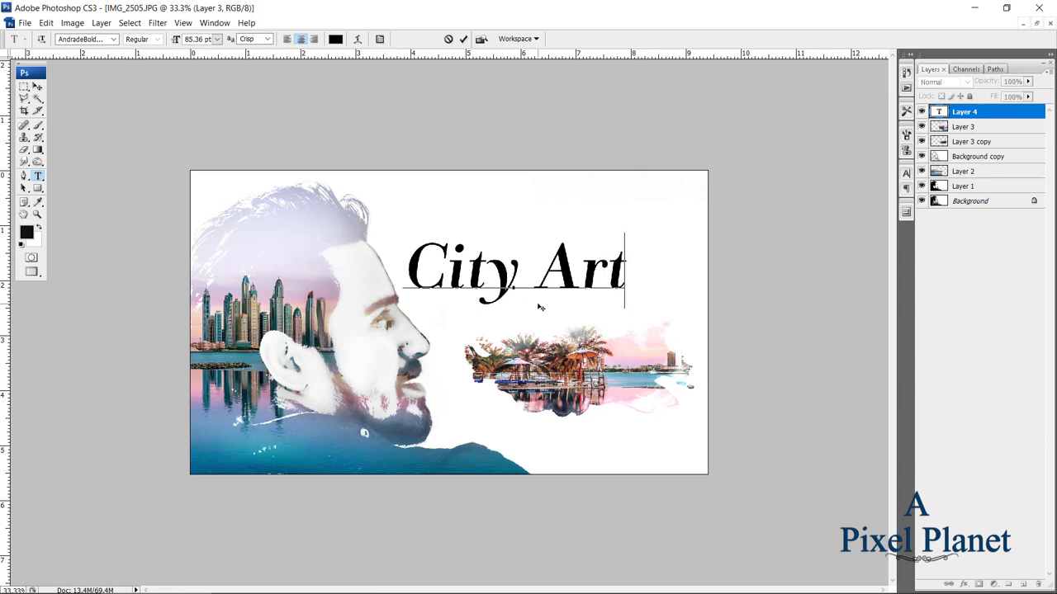
pyautogui.hotkey('ctrl', 'Return')
# Move 'City Art' over the palm scene, scale it to 74%, and stack it below Layer 3.
pyautogui.press('v')
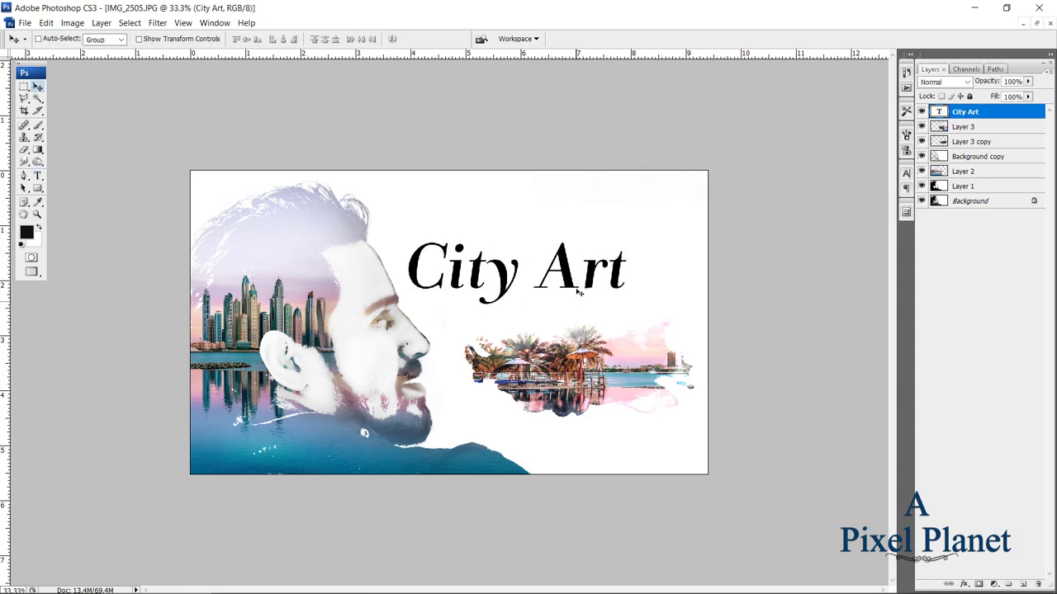
pyautogui.moveTo(574, 283); pyautogui.dragTo(640, 331)
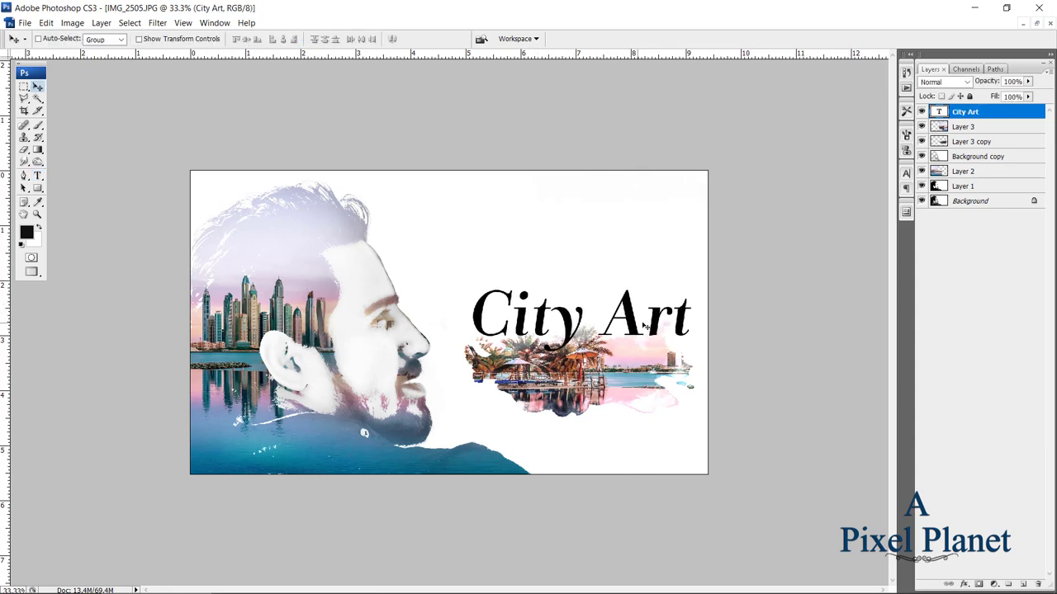
pyautogui.hotkey('ctrl', 't')
pyautogui.moveTo(694, 282); pyautogui.dragTo(663, 294)
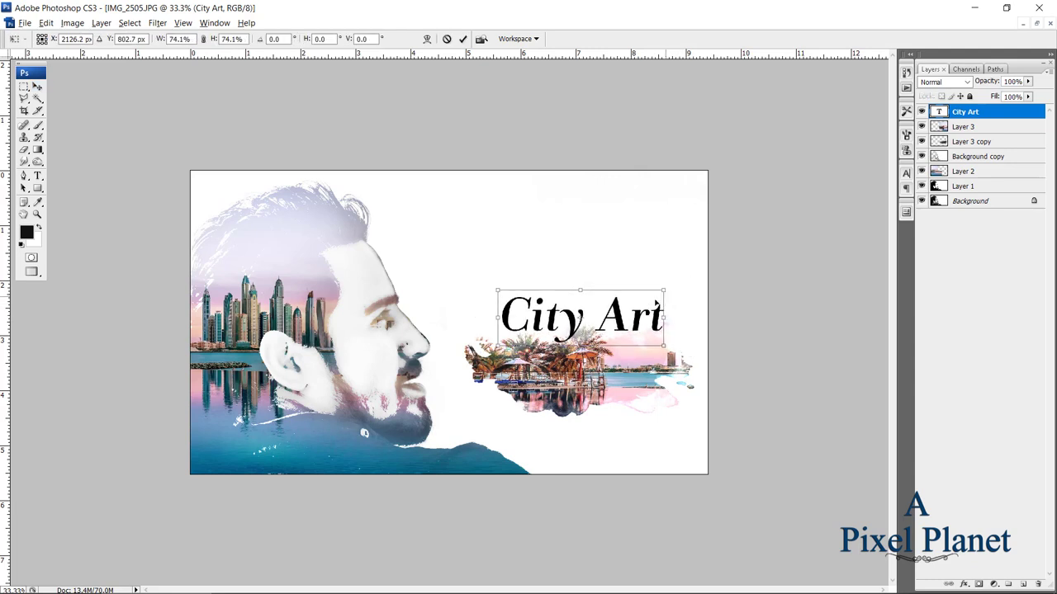
pyautogui.press('Return')
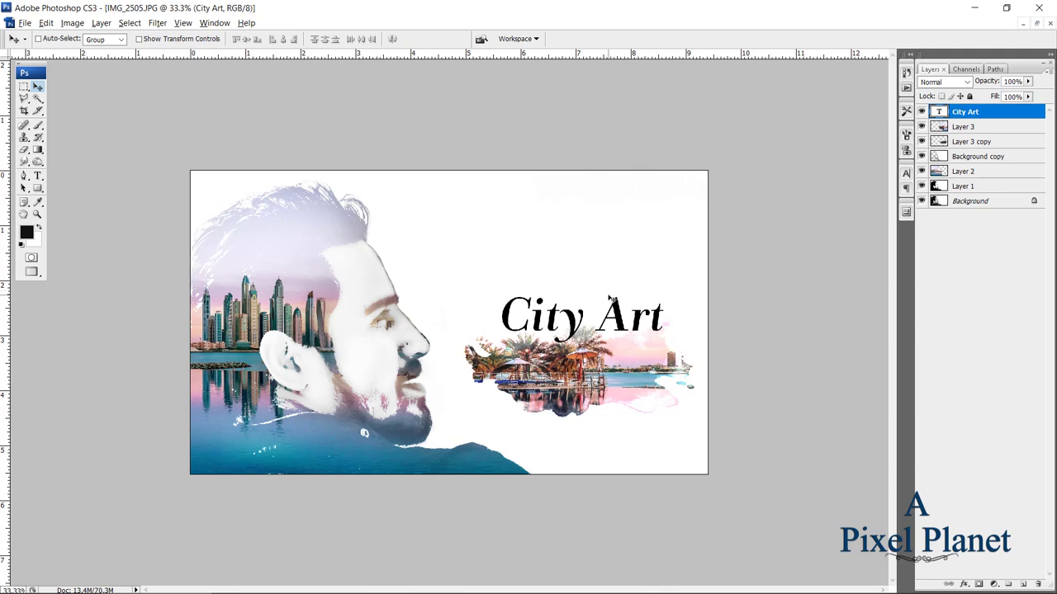
pyautogui.hotkey('ctrl', '[')
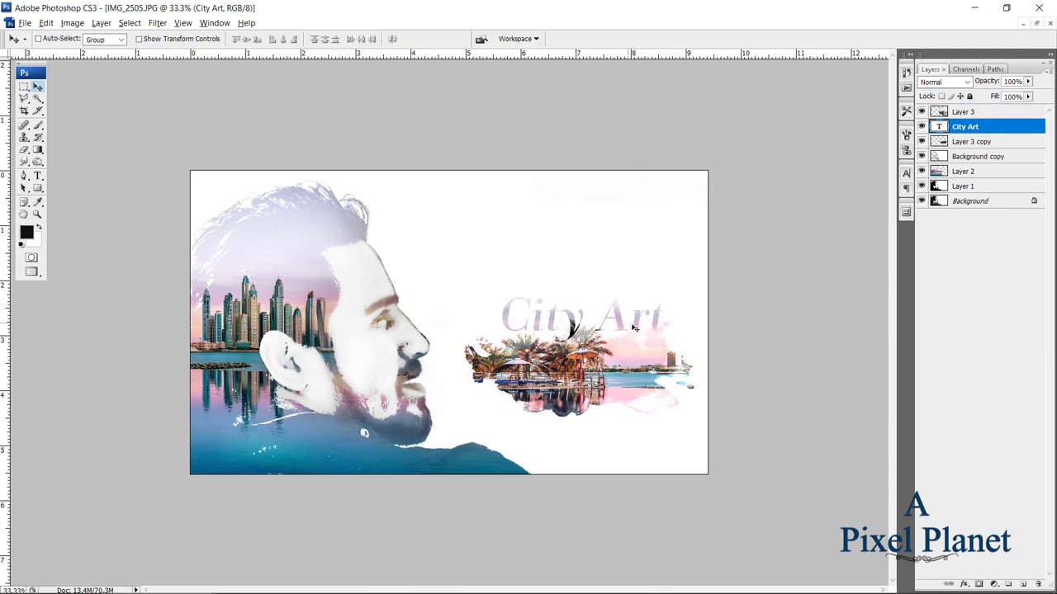
# Shift the City Art title slightly left, then nudge it up twice and left once.
pyautogui.moveTo(652, 327); pyautogui.dragTo(639, 323)
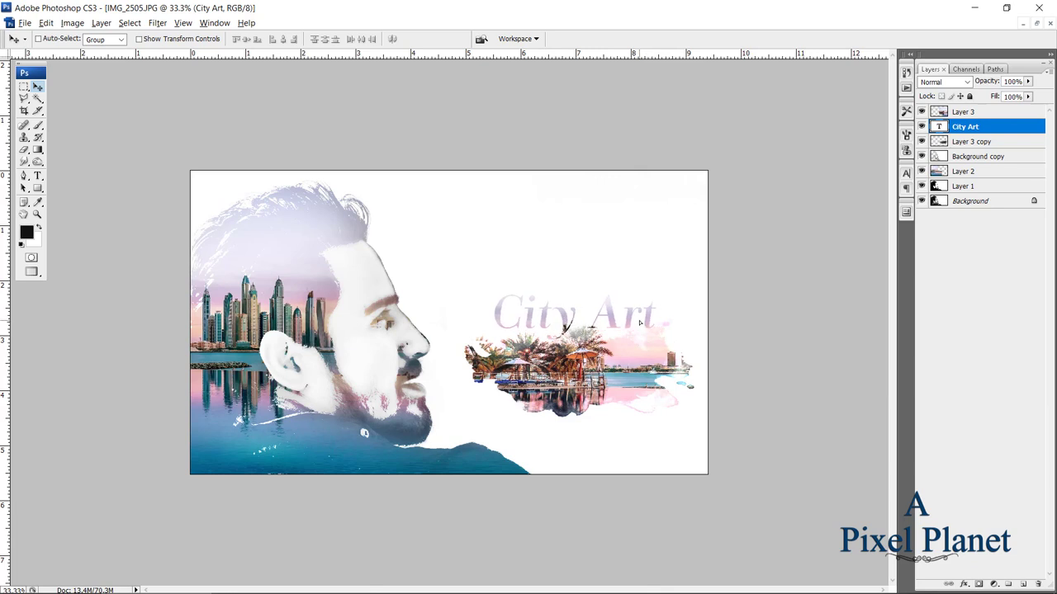
pyautogui.hotkey('ctrl', 't')
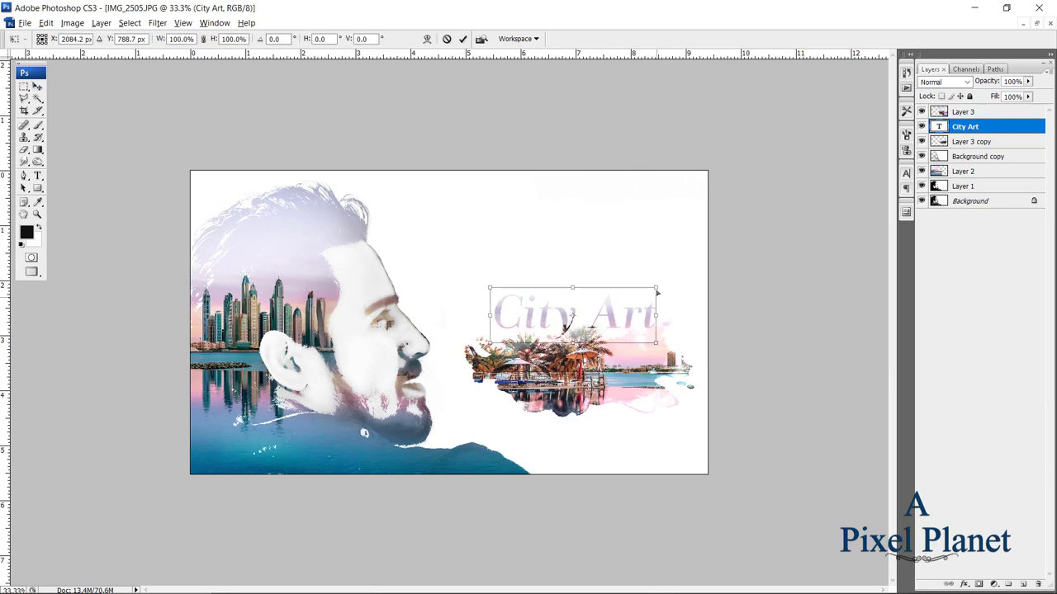
pyautogui.press('Return')
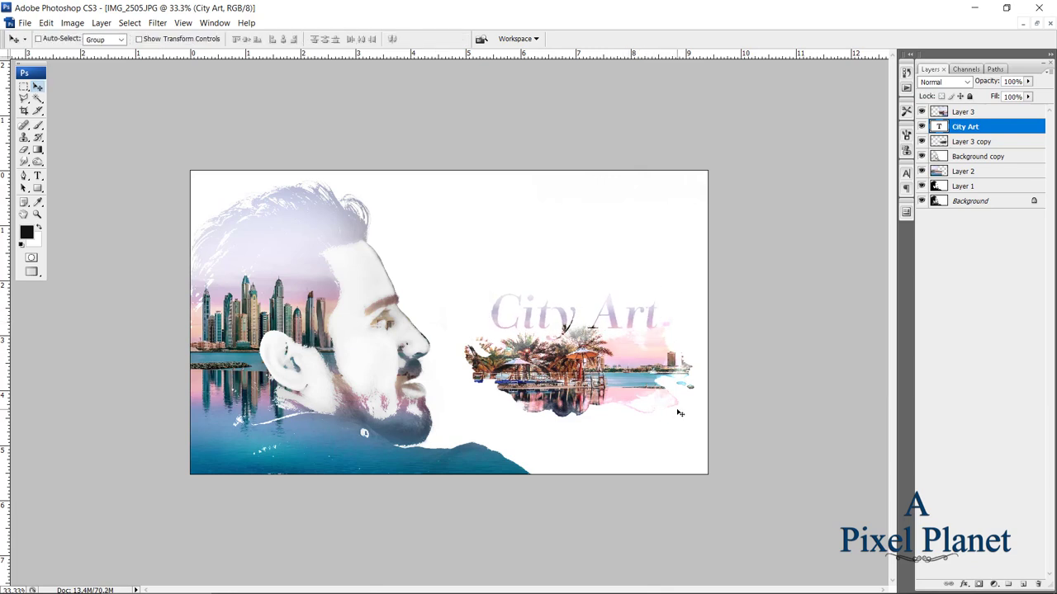
pyautogui.press('Up')
pyautogui.press('Up')
pyautogui.press('Up')
pyautogui.press('Left')
pyautogui.press('Left')
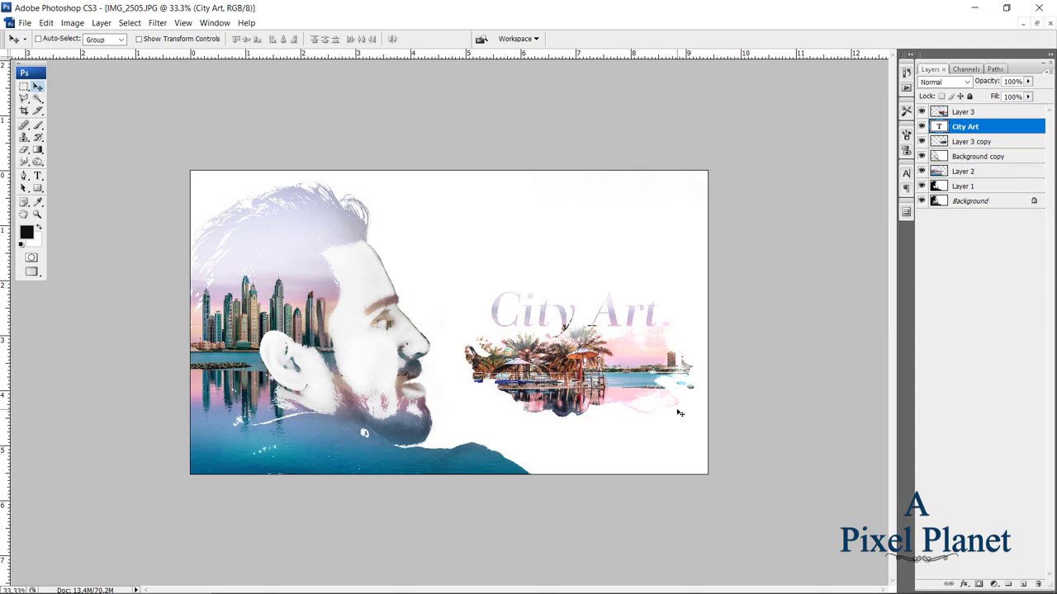
pyautogui.press('Up')
pyautogui.press('Up')
pyautogui.press('Up')
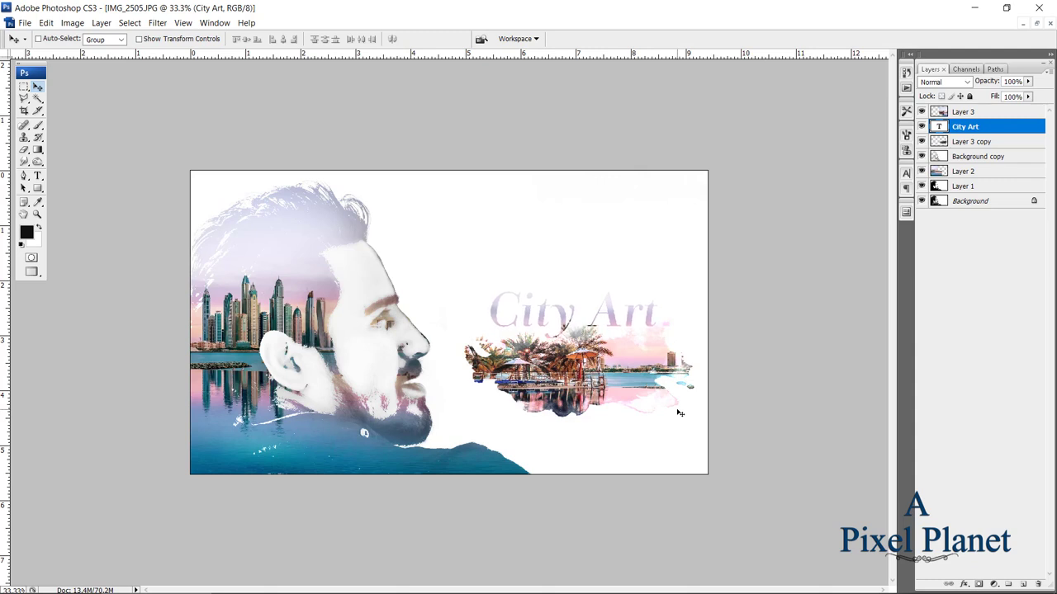